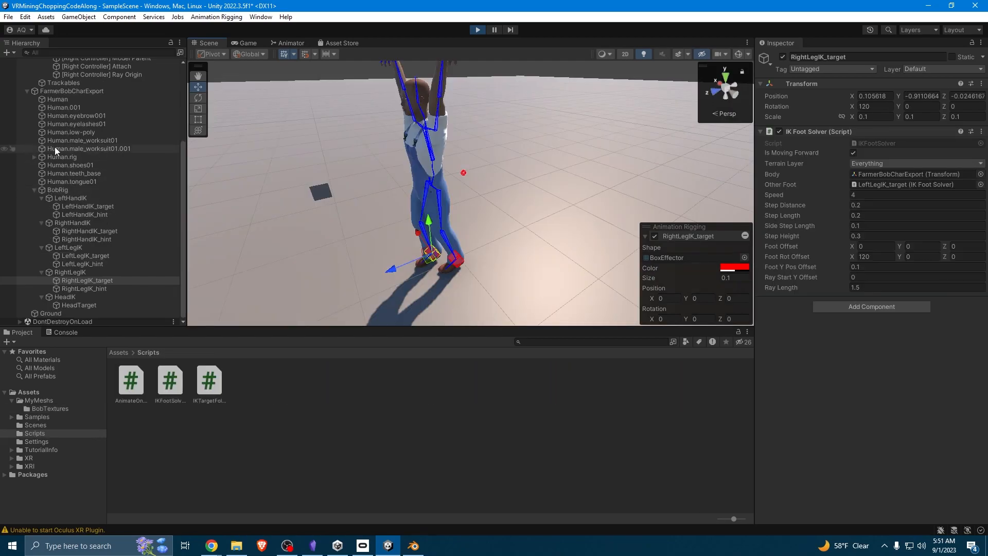
click(73, 122)
drag(394, 183, 541, 209)
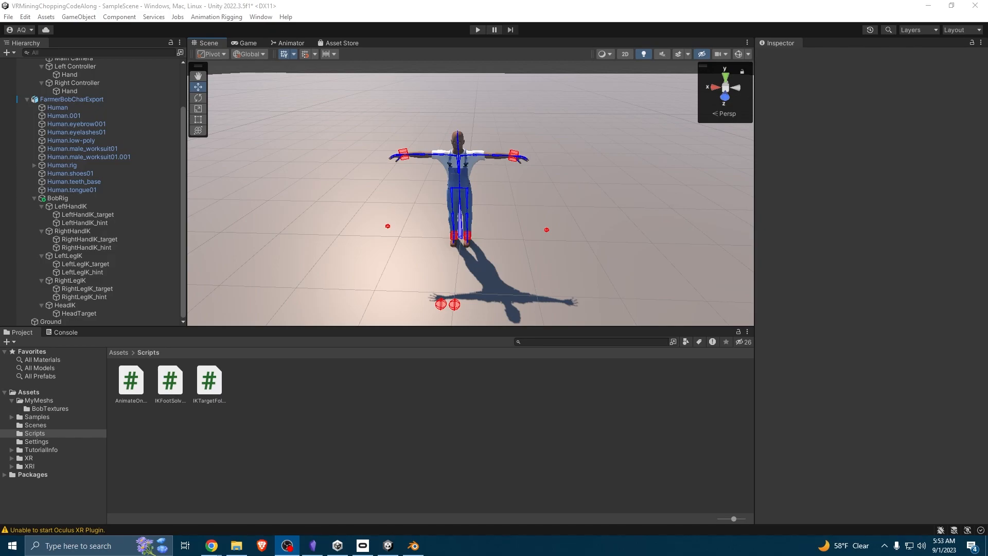
scroll(76, 124, up, 3)
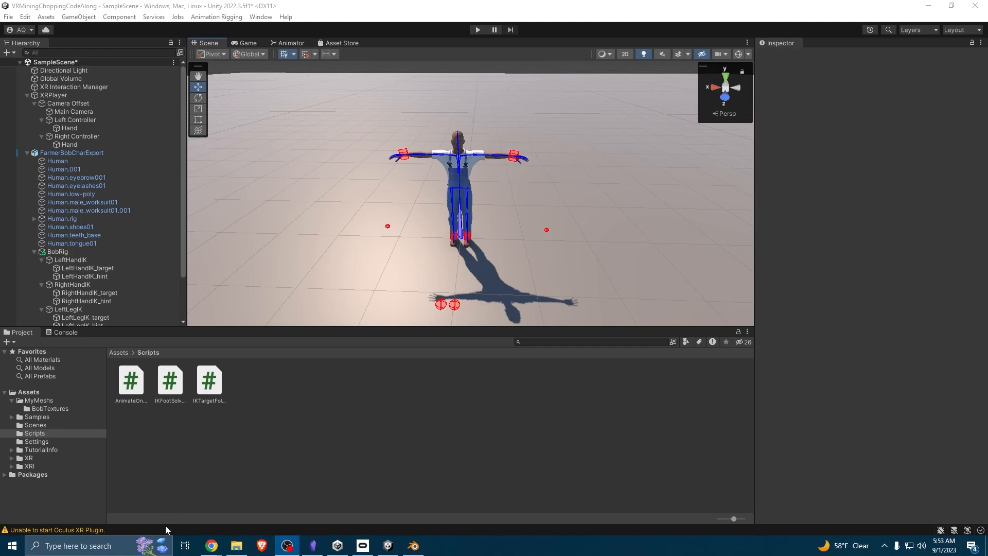
Switch to Chrome and look through the description of the "Complete VR Body Setup - Arms and Legs IK with Hand Animation" video
mouse_move(211, 545)
click(258, 506)
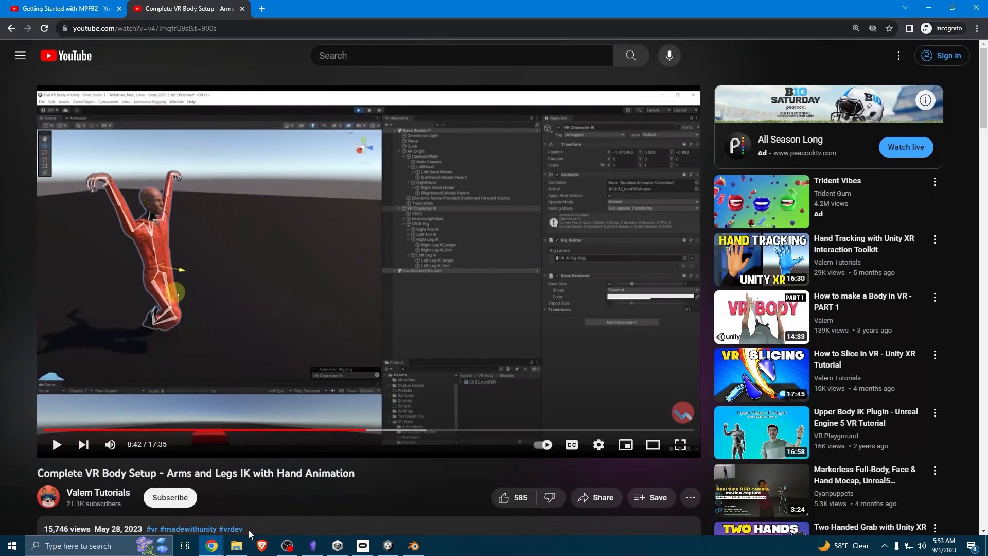
click(248, 530)
scroll(248, 515, down, 6)
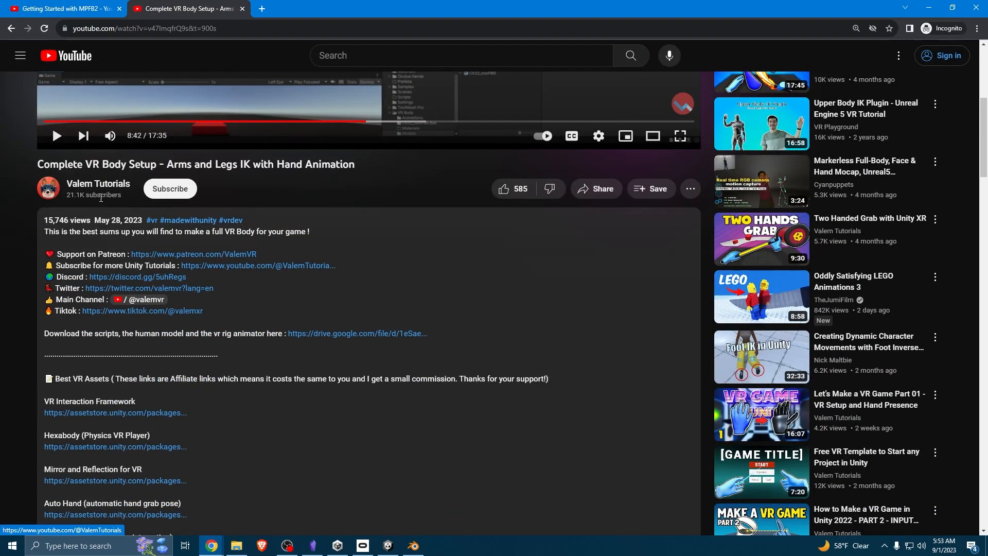
scroll(95, 195, up, 2)
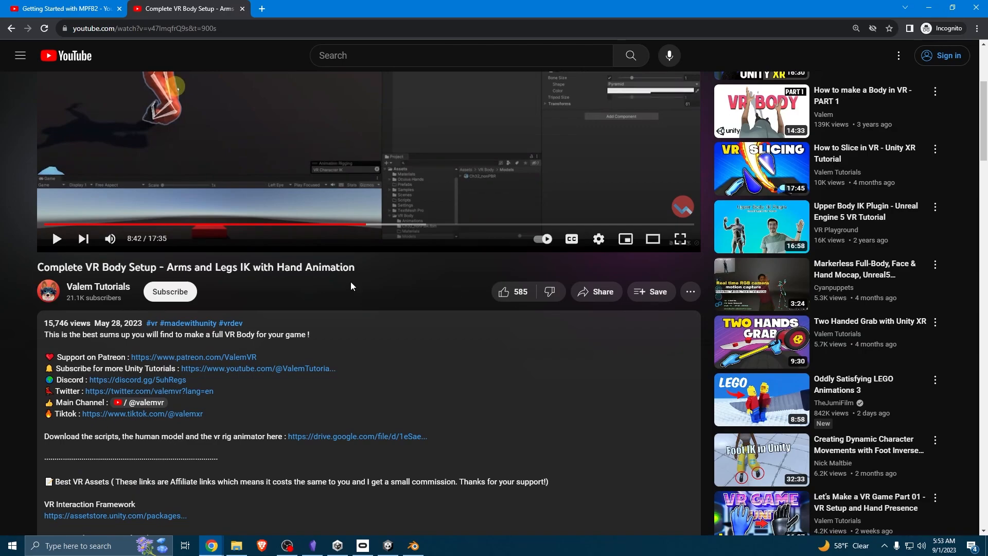
scroll(362, 289, up, 4)
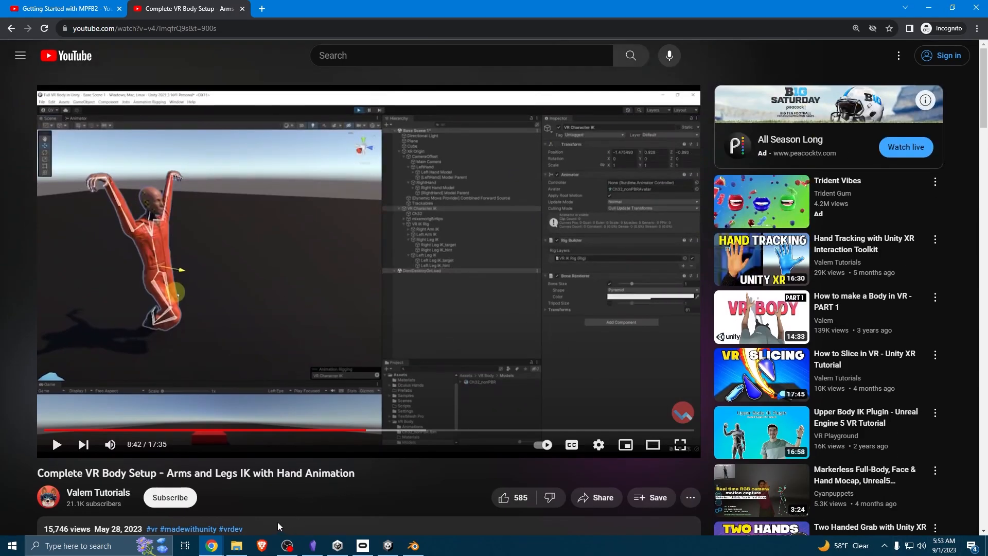
Return to Unity and open the IKTargetFollowVRRig script in Visual Studio Code to read through its code
click(338, 545)
click(388, 545)
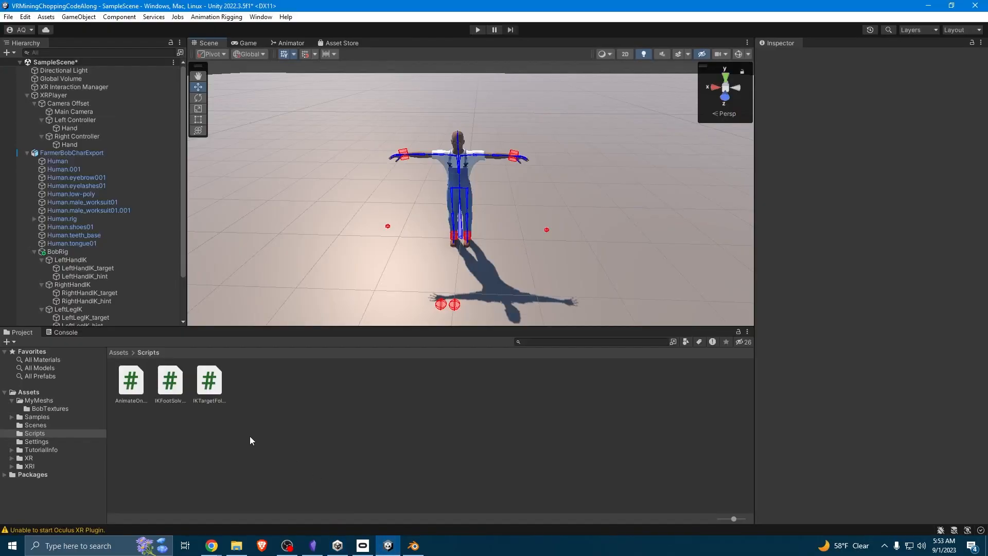
click(146, 387)
click(209, 385)
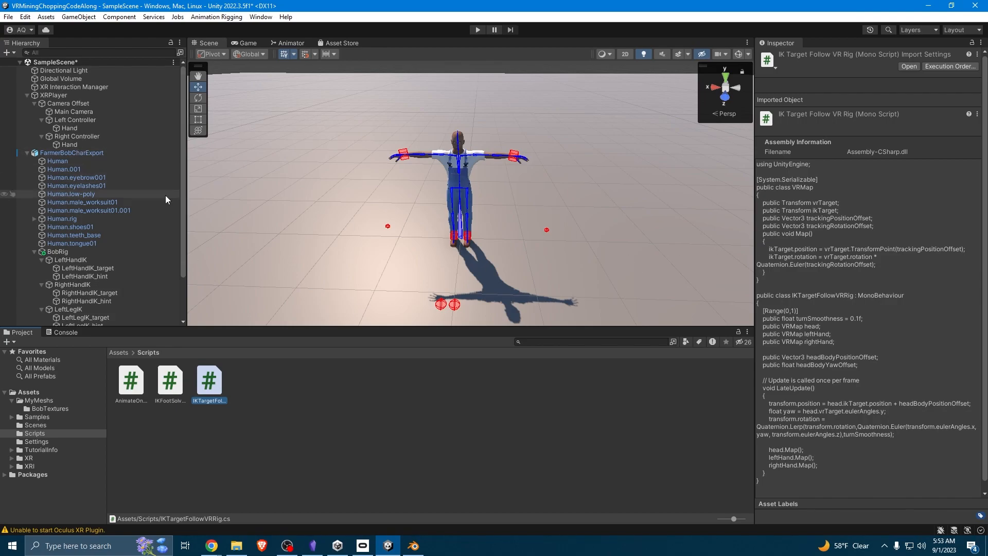
double_click(208, 382)
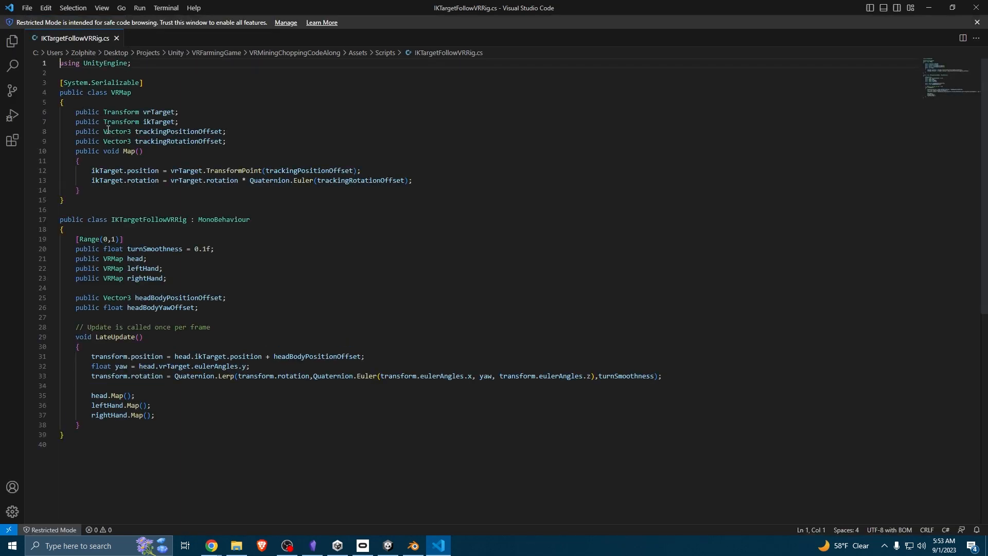
click(928, 7)
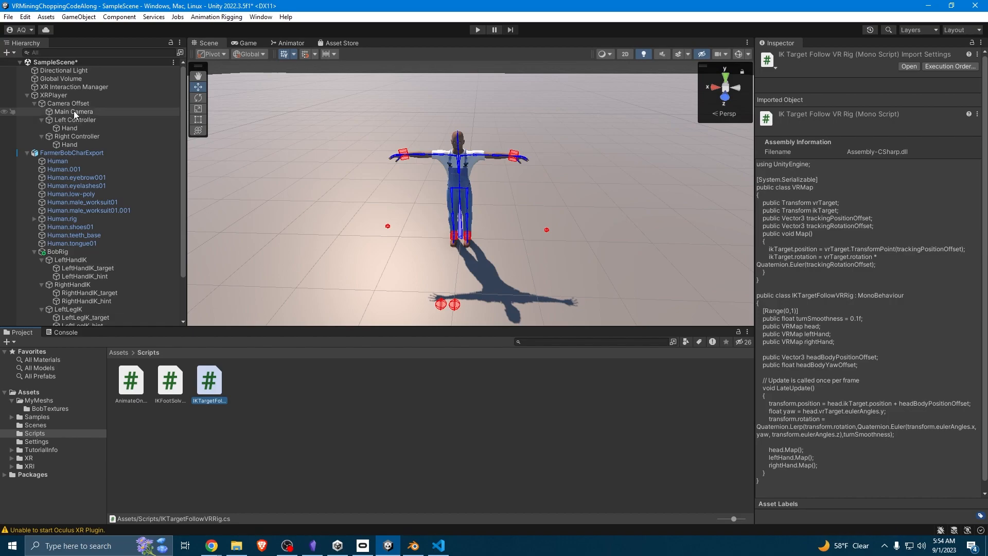
Deactivate the Hand cube objects under both the Left Controller and the Right Controller
click(87, 120)
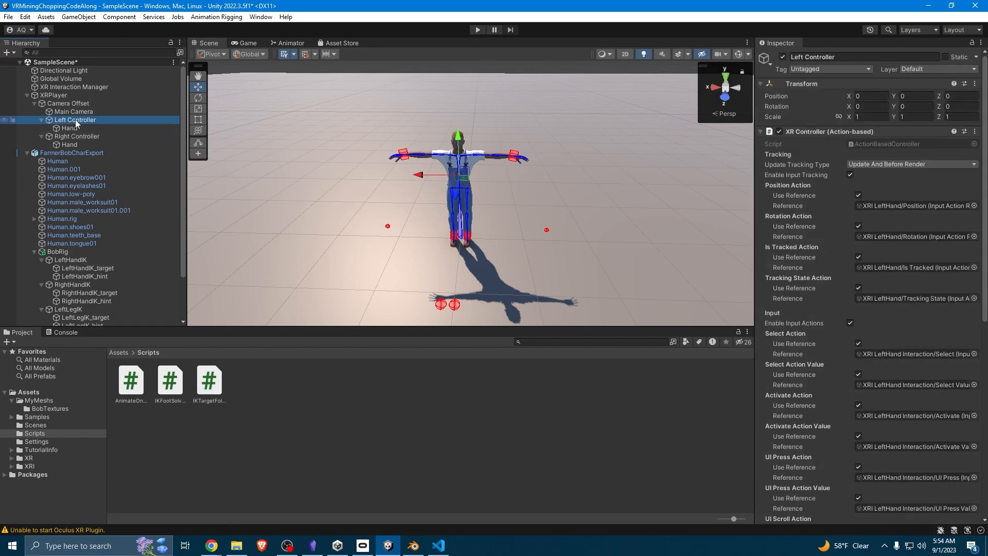
click(76, 128)
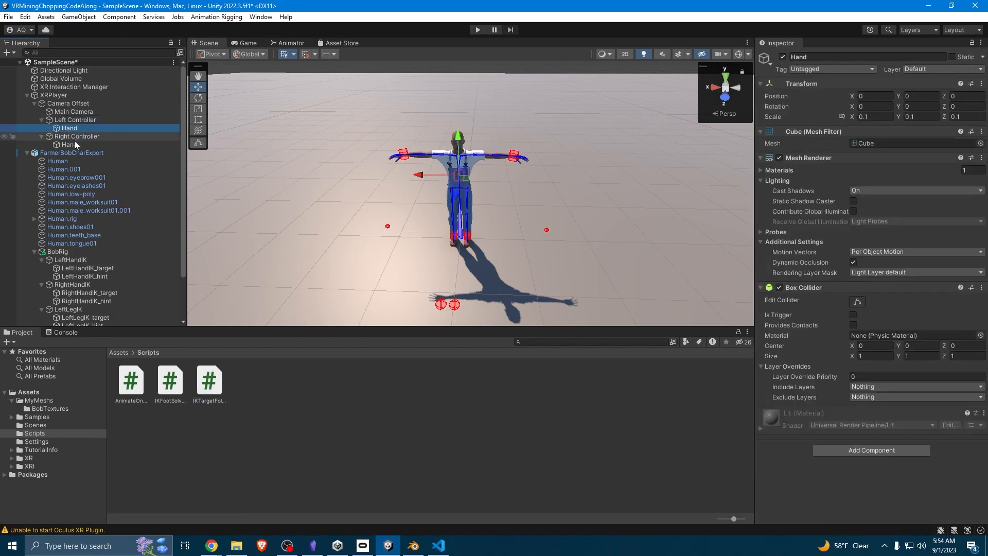
click(73, 143)
click(75, 128)
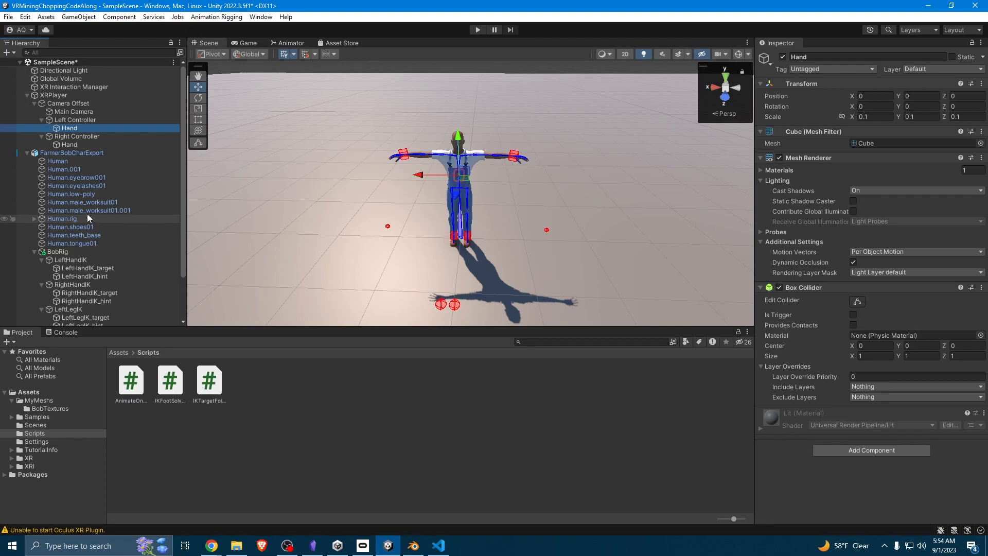
click(782, 57)
click(65, 145)
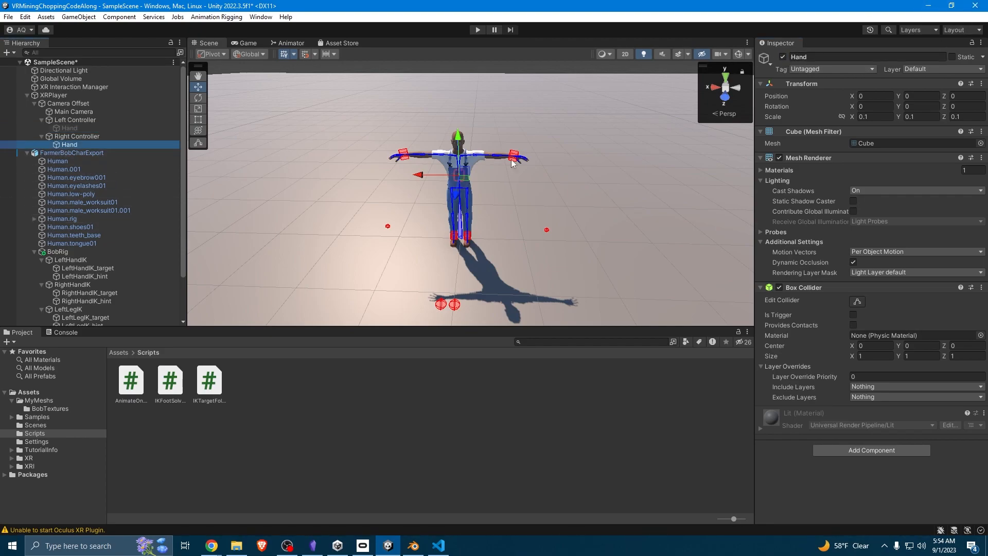
click(783, 57)
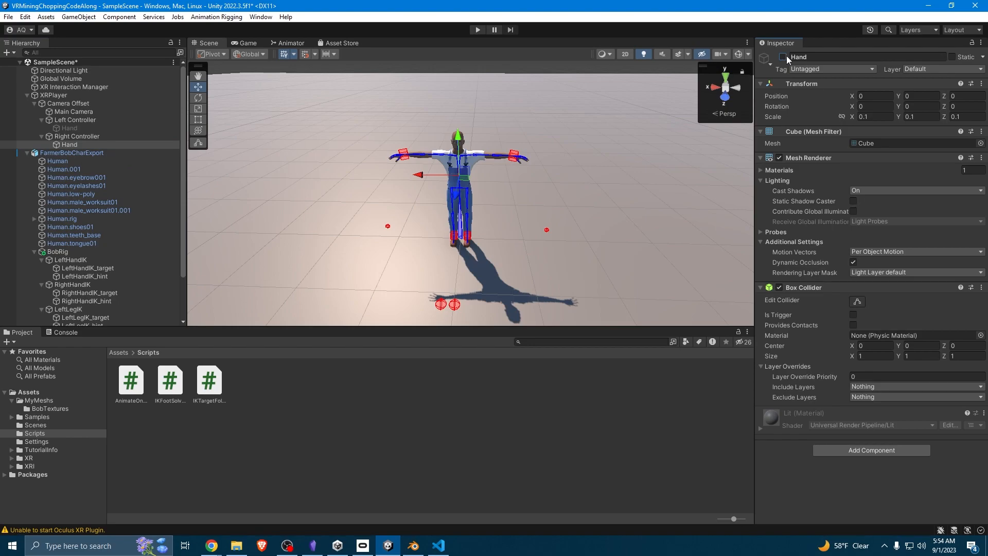
Create an empty child object under the Left Controller and name it VRLeftHandCon
right_click(89, 121)
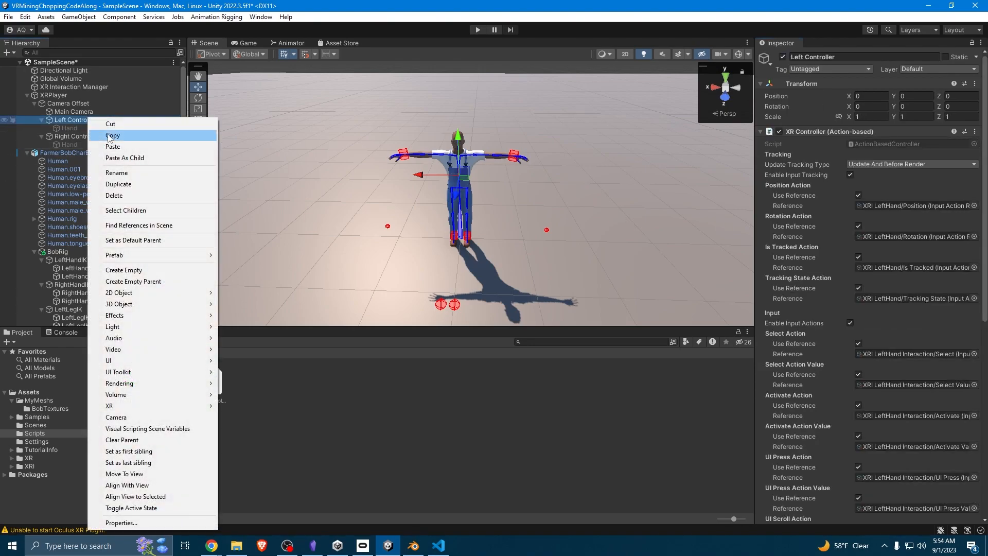
click(152, 269)
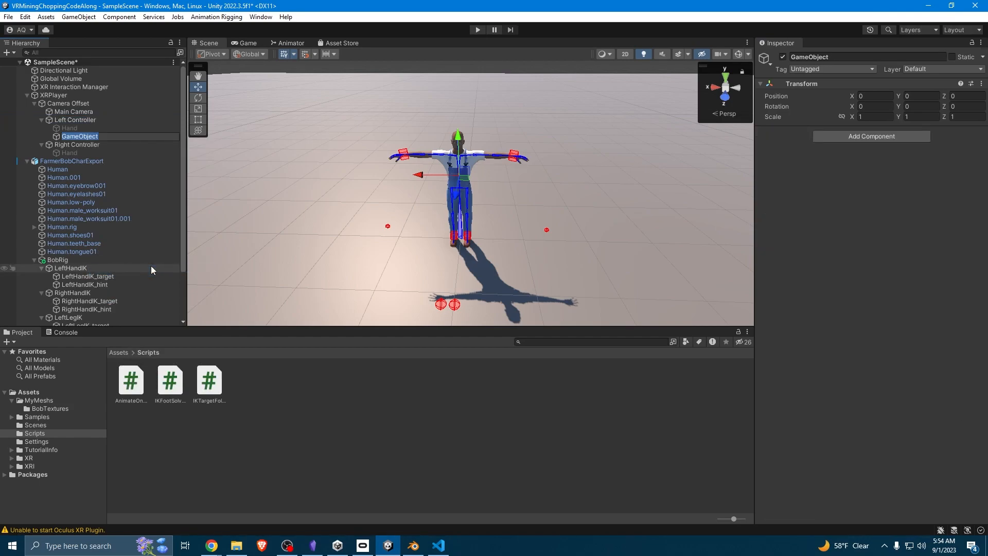
text(LeftHand)
key(BackSpace)
key(BackSpace)
key(BackSpace)
key(BackSpace)
key(BackSpace)
key(BackSpace)
key(BackSpace)
key(BackSpace)
text(VRLeftHandCon)
key(Return)
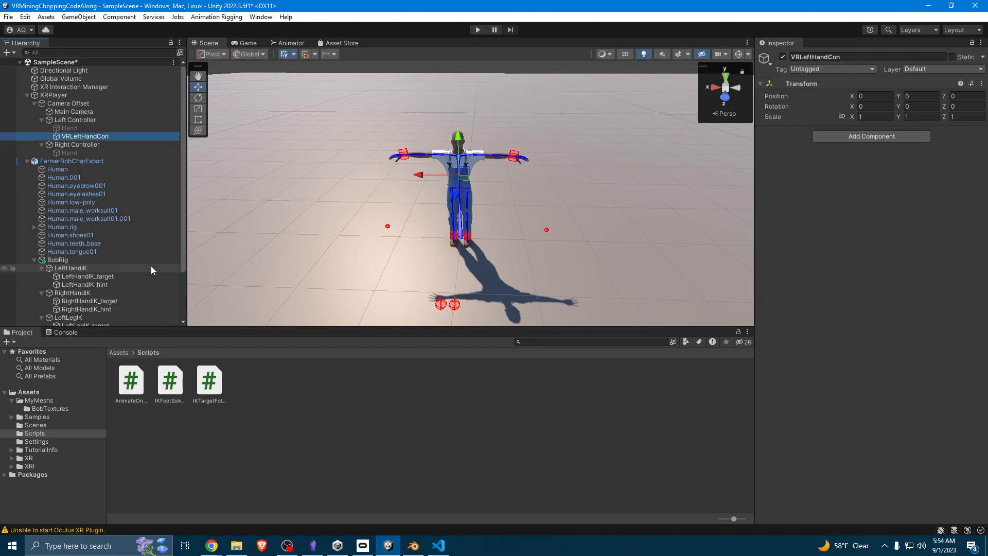
Create an empty child object under the Right Controller and name it VRRightHandCon
right_click(70, 144)
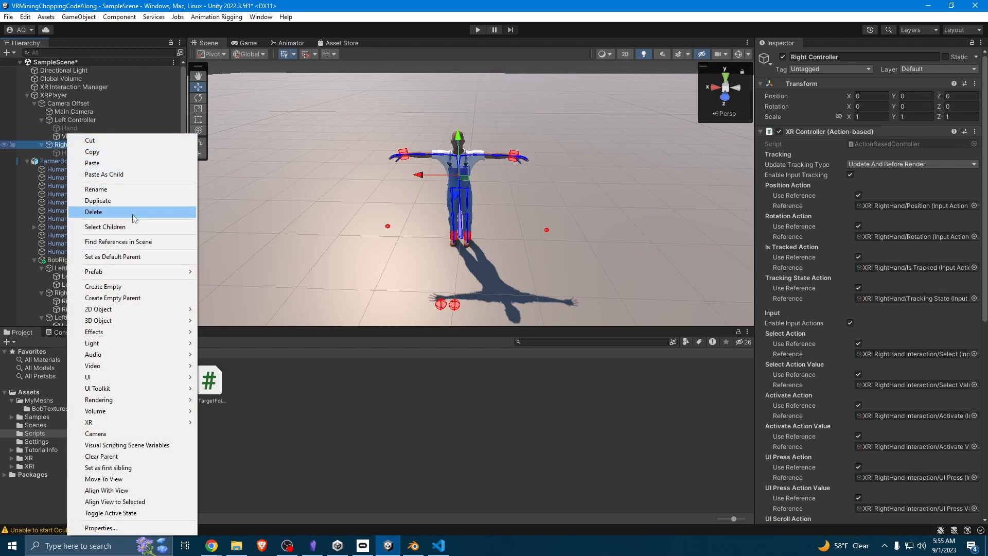
click(119, 282)
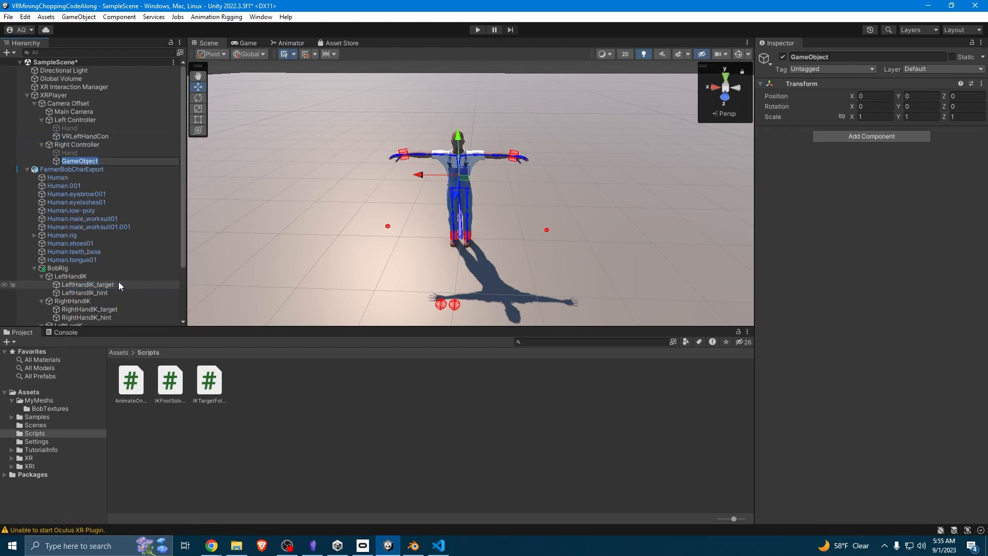
text(VRRightHandCon)
key(Return)
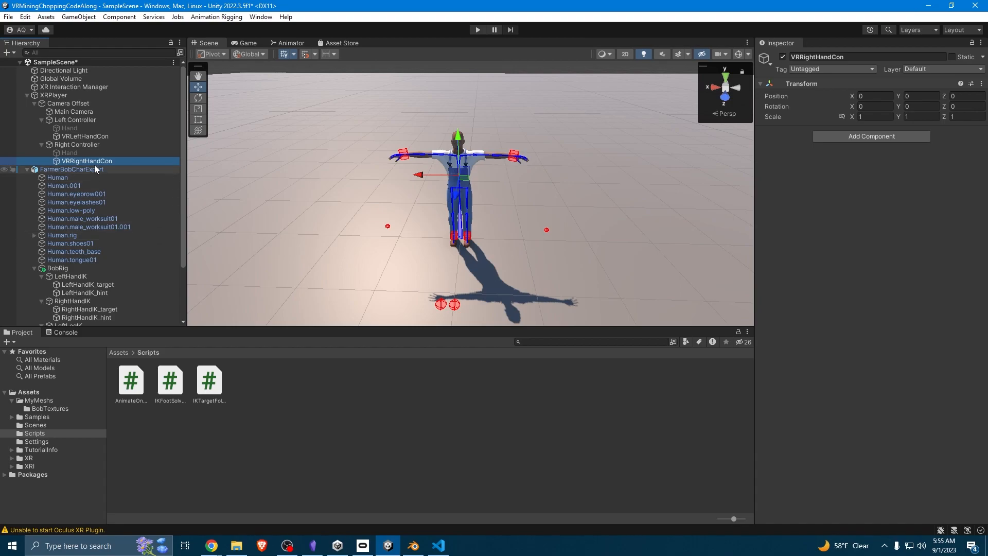
click(95, 136)
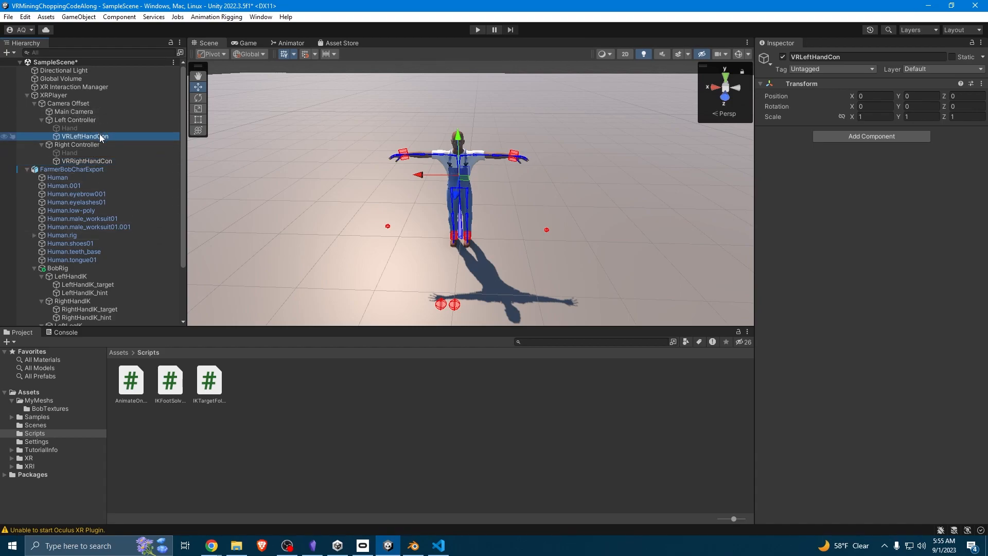
Create an empty child object under the Main Camera and name it VRHeadCon
click(84, 113)
right_click(84, 113)
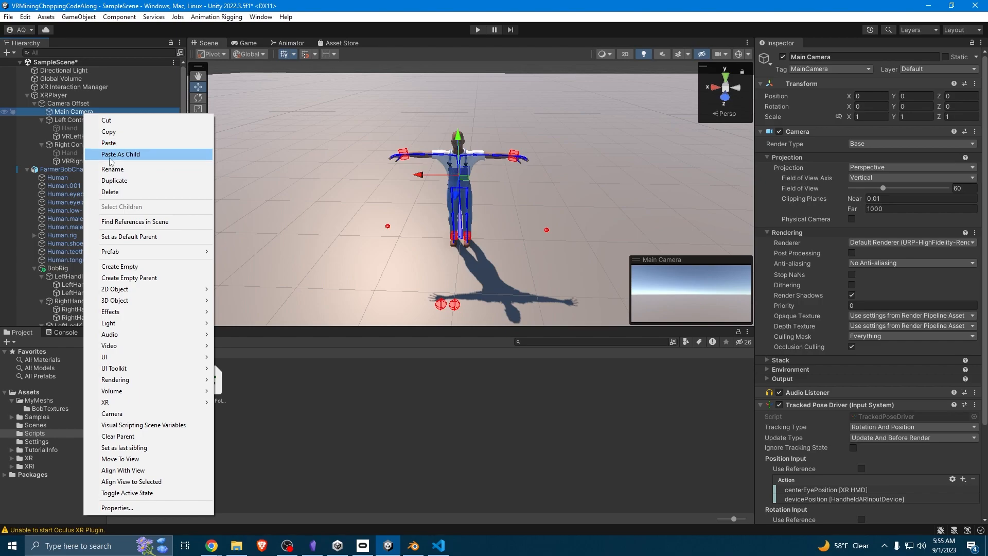
click(129, 266)
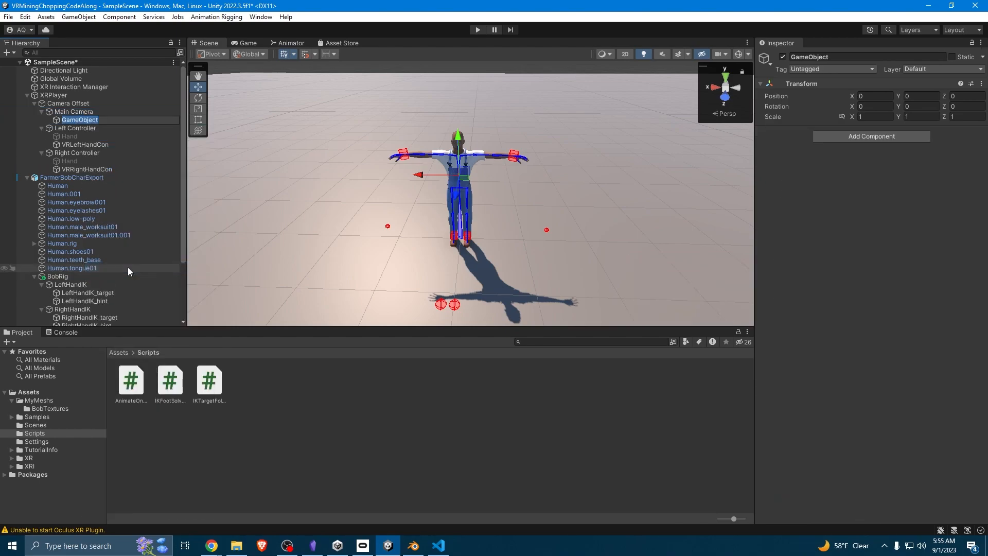
text(VRHeadCon)
key(Return)
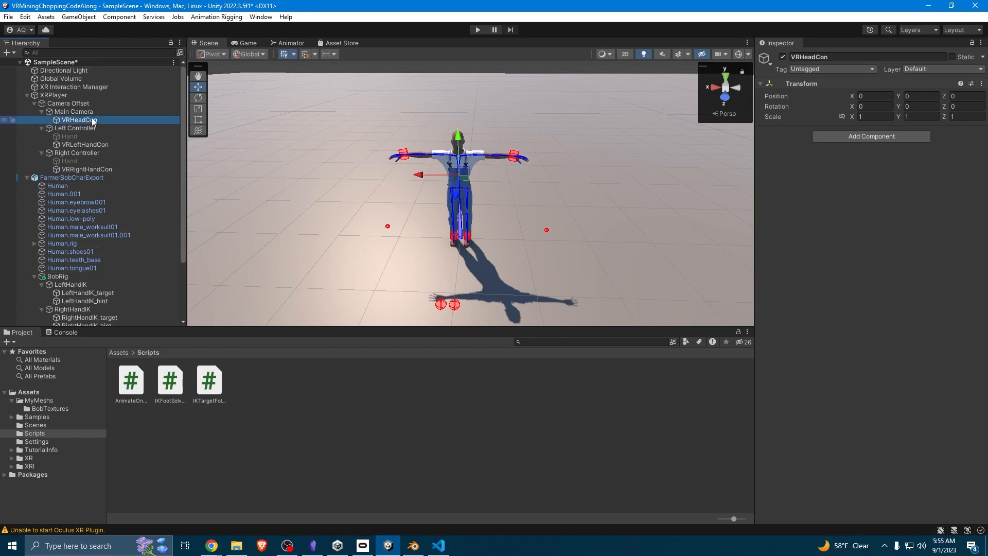
click(91, 168)
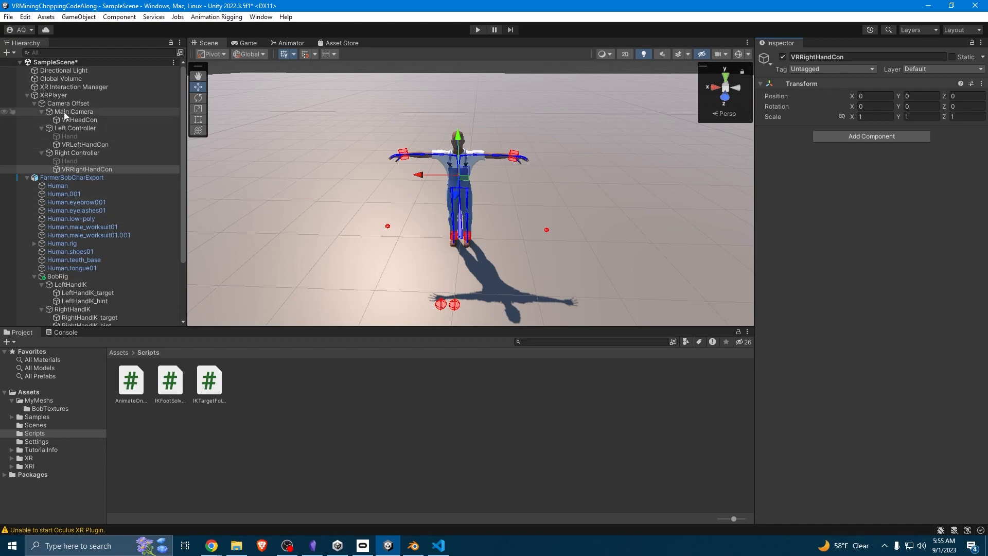
Add the IK Target Follow VR Rig script to FarmerBobCharExport and expand its Head, Left Hand and Right Hand settings
click(75, 177)
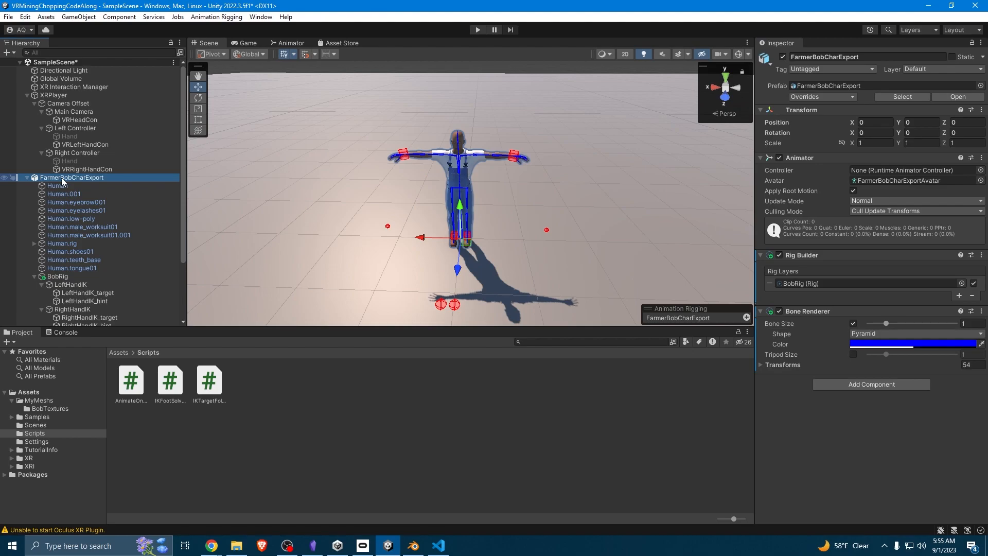
click(844, 392)
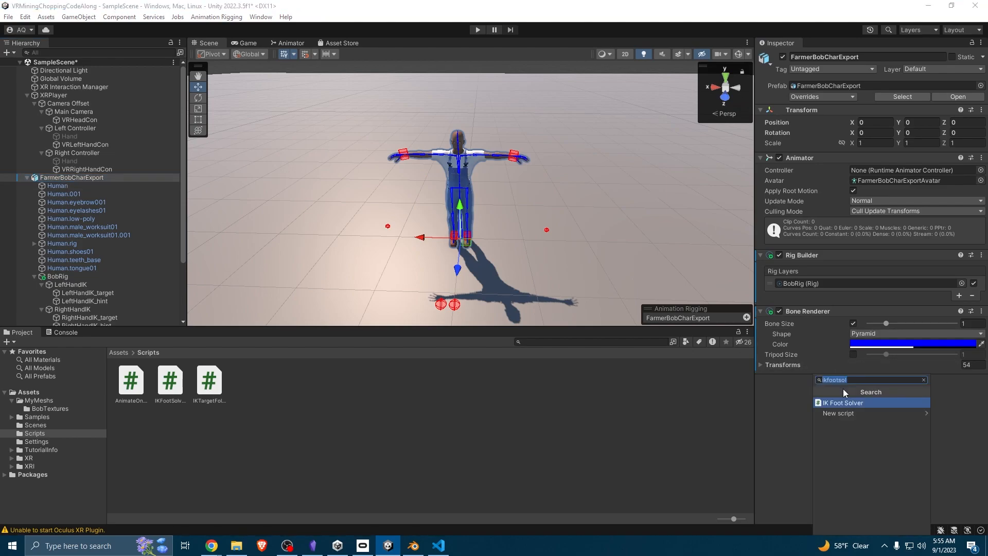
text(IKtargetfo)
key(Return)
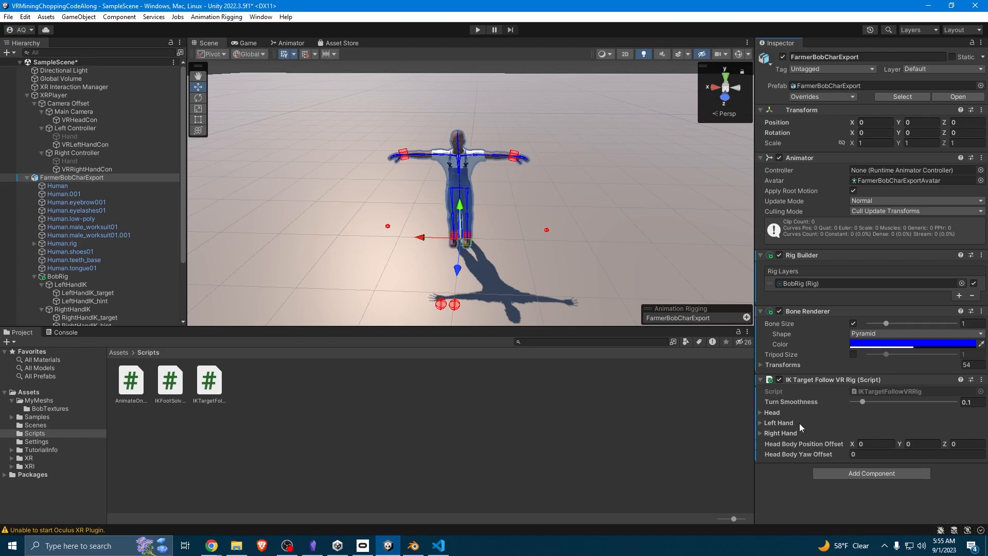
click(758, 463)
scroll(761, 468, down, 1)
click(761, 471)
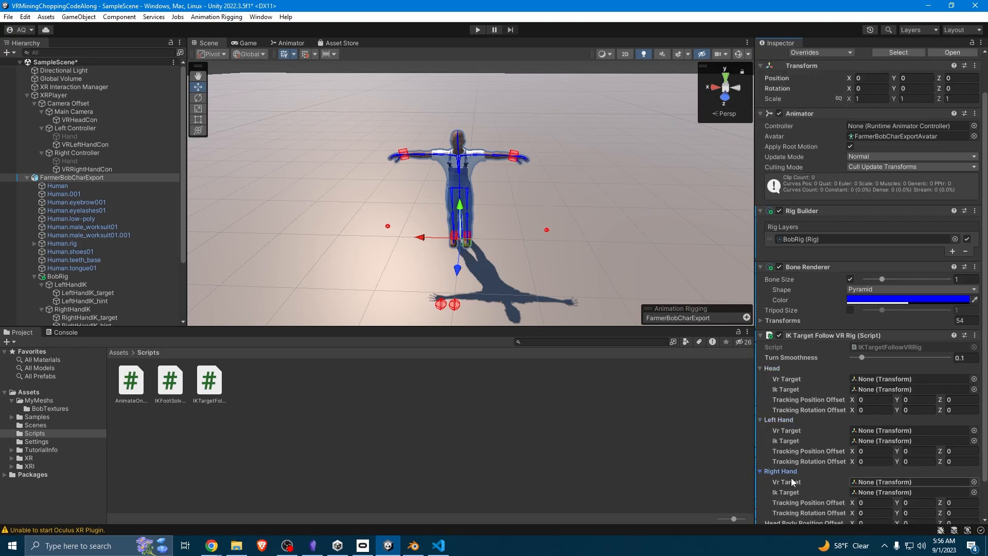
scroll(809, 472, down, 1)
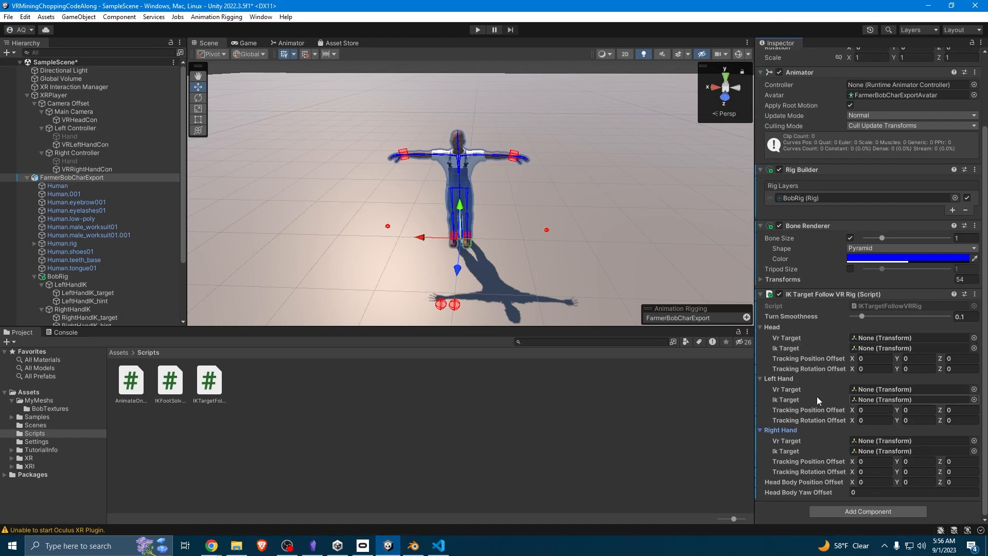
Check the IK target objects under BobRig, reselect FarmerBobCharExport and lock the Inspector on it
scroll(138, 260, down, 3)
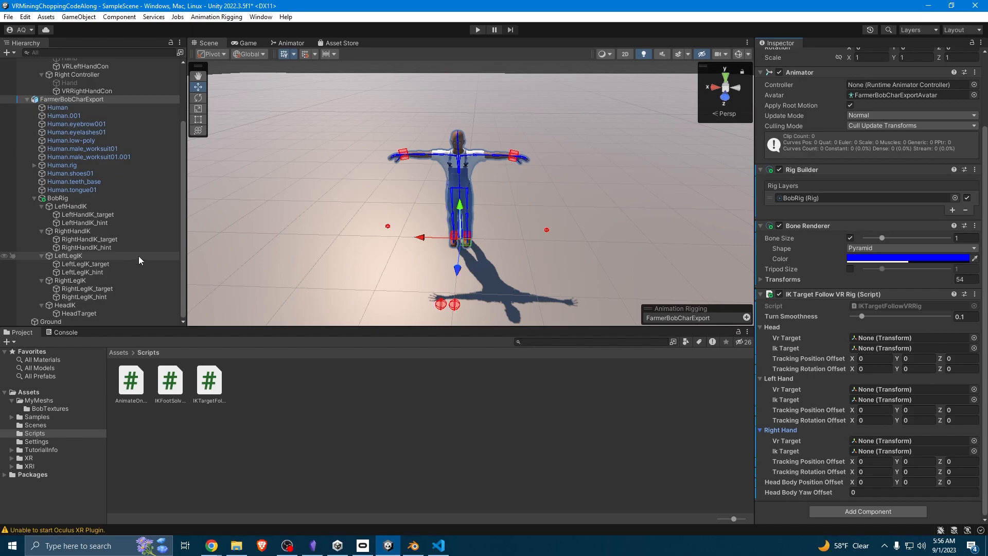
click(87, 215)
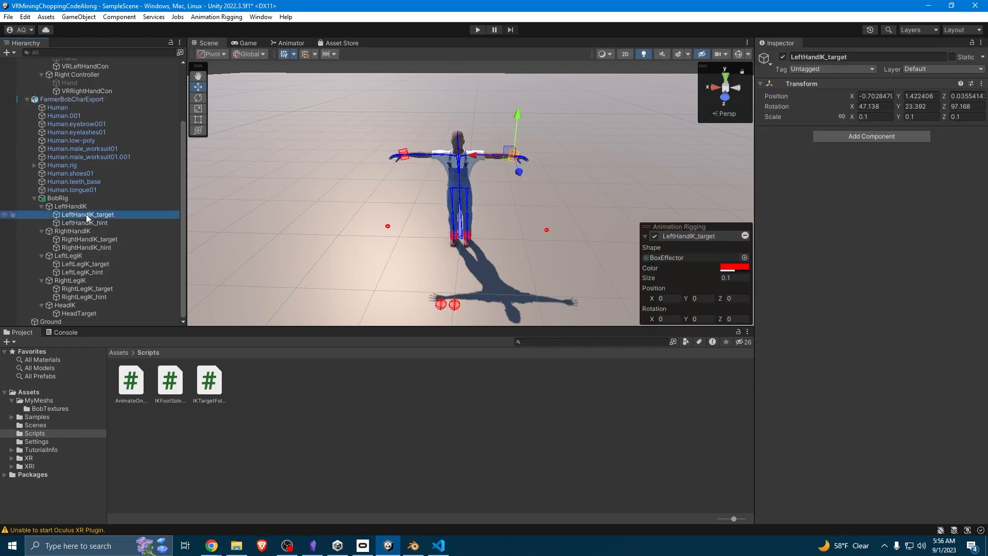
scroll(78, 206, up, 3)
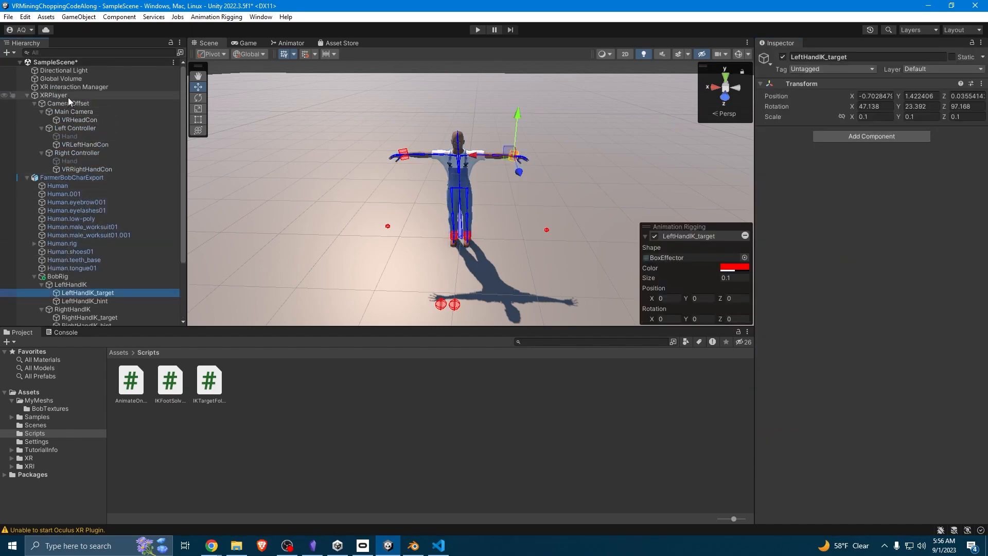
click(62, 176)
click(971, 53)
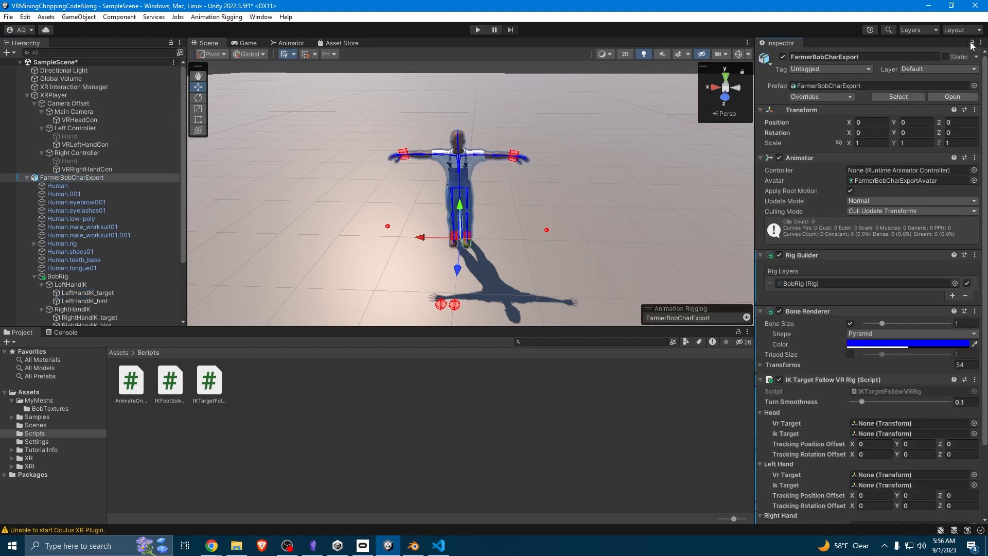
Assign LeftHandIK_target, RightHandIK_target and HeadTarget as the Left Hand, Right Hand and Head IK targets in the follow script
scroll(961, 79, down, 5)
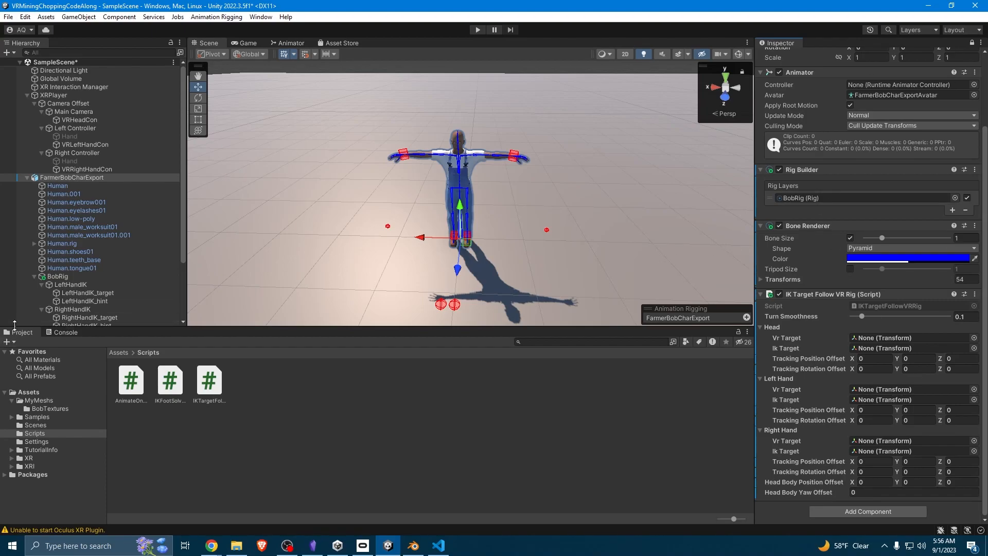
scroll(60, 301, down, 3)
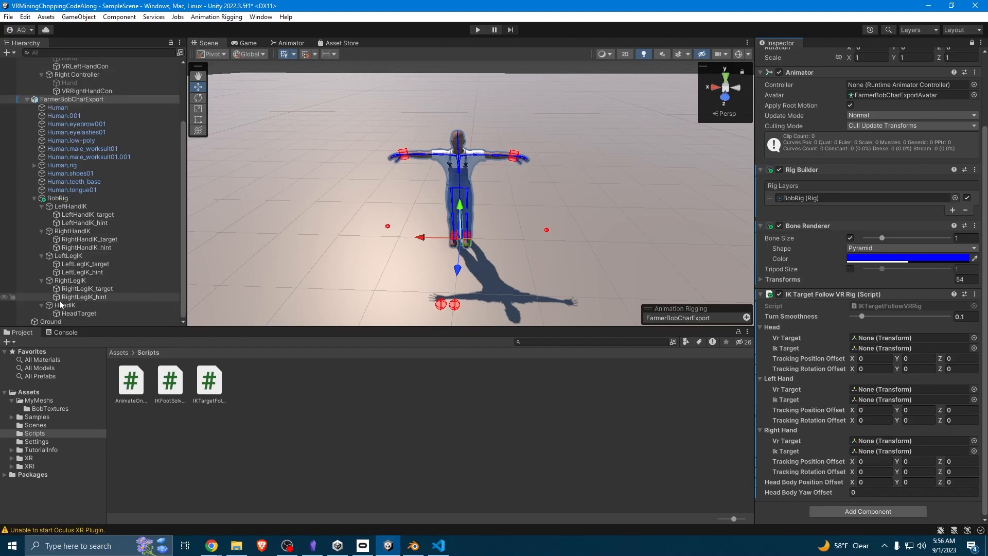
click(96, 216)
scroll(239, 275, up, 5)
scroll(347, 229, down, 5)
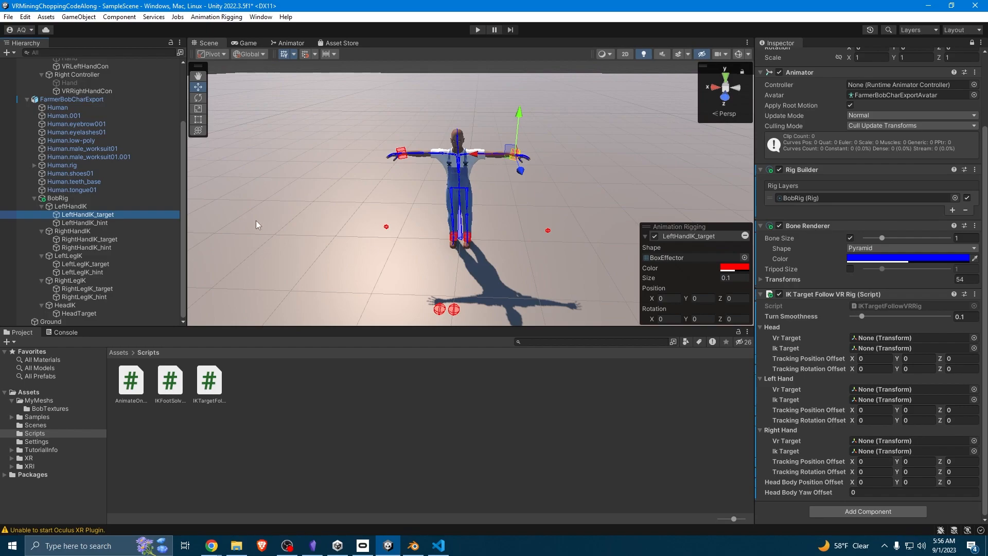
drag(79, 220, 869, 399)
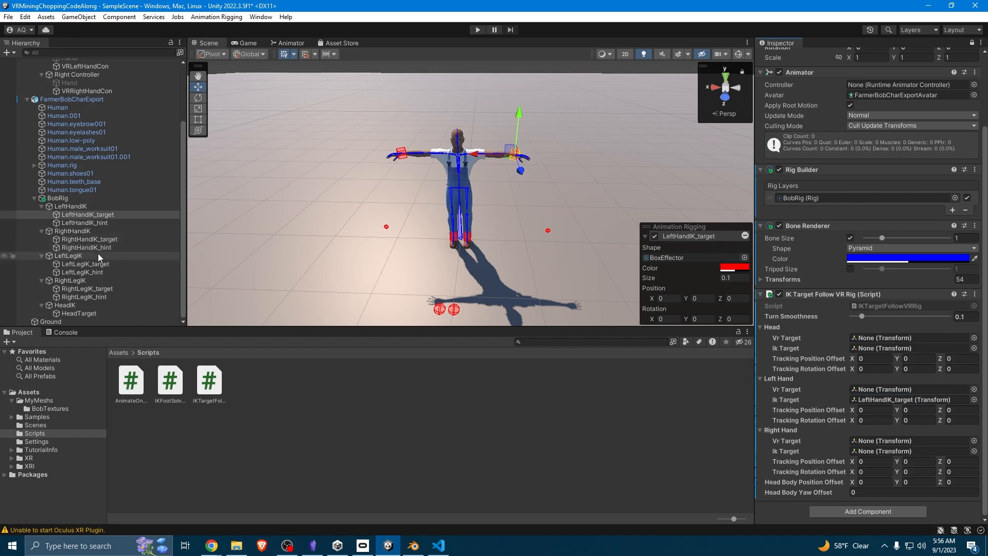
drag(94, 240, 878, 447)
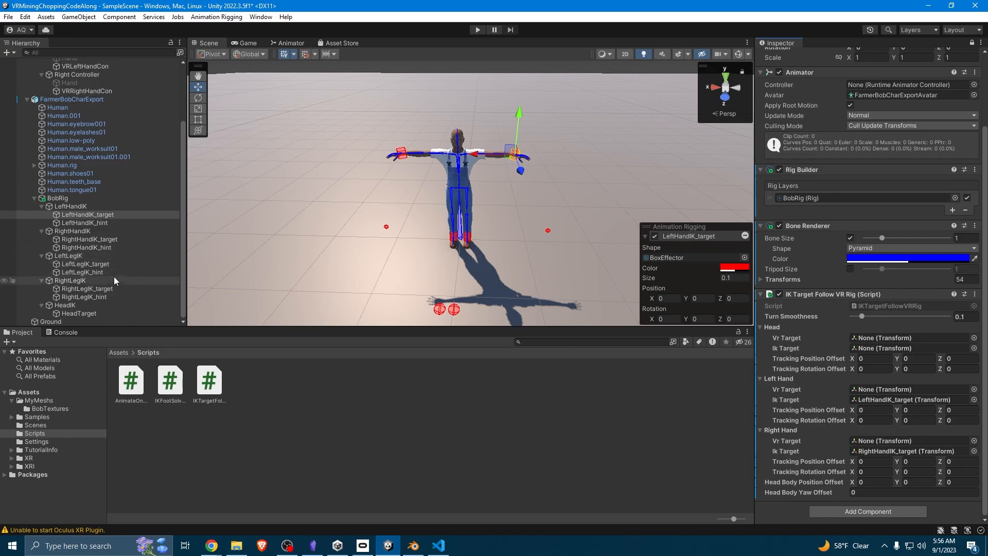
drag(72, 314, 881, 350)
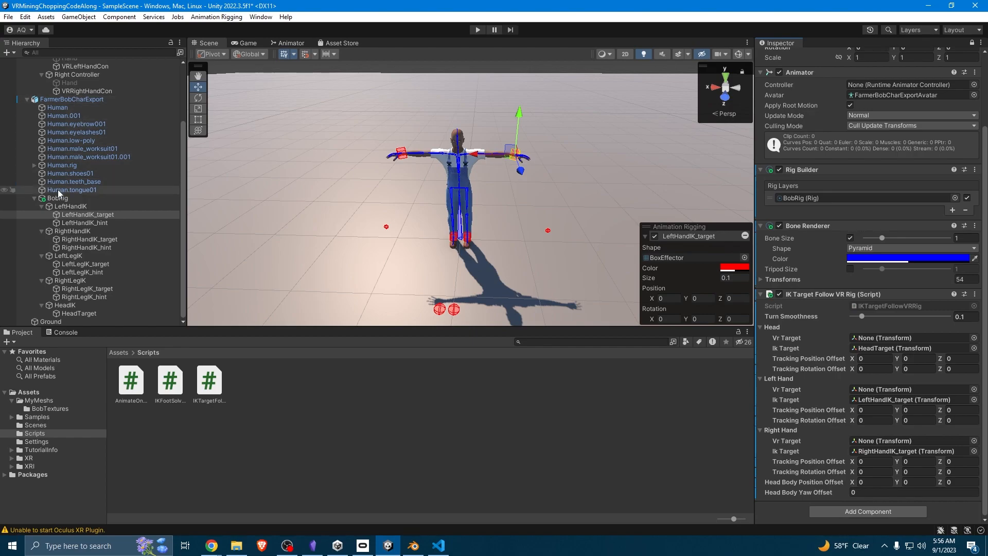
Assign VRHeadCon and VRLeftHandCon as the Head and Left Hand VR targets, and VRRightHandCon as the Right Hand IK target
scroll(66, 212, up, 2)
scroll(67, 210, up, 3)
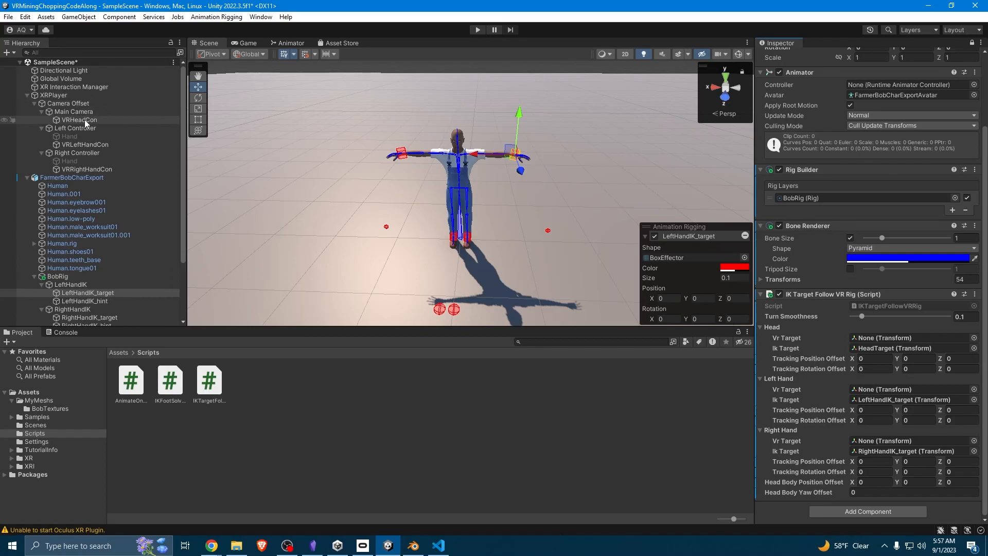
drag(75, 121, 887, 340)
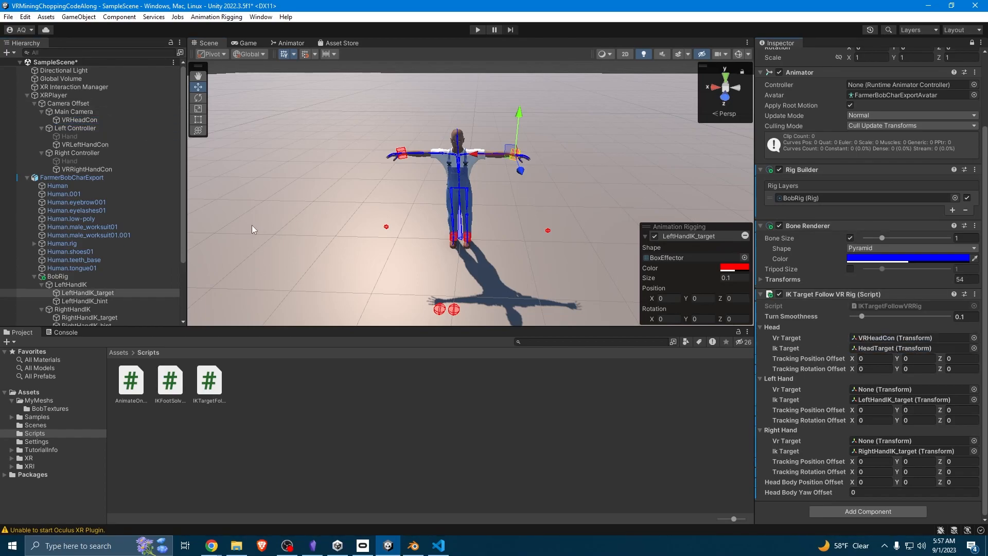
drag(78, 146, 888, 390)
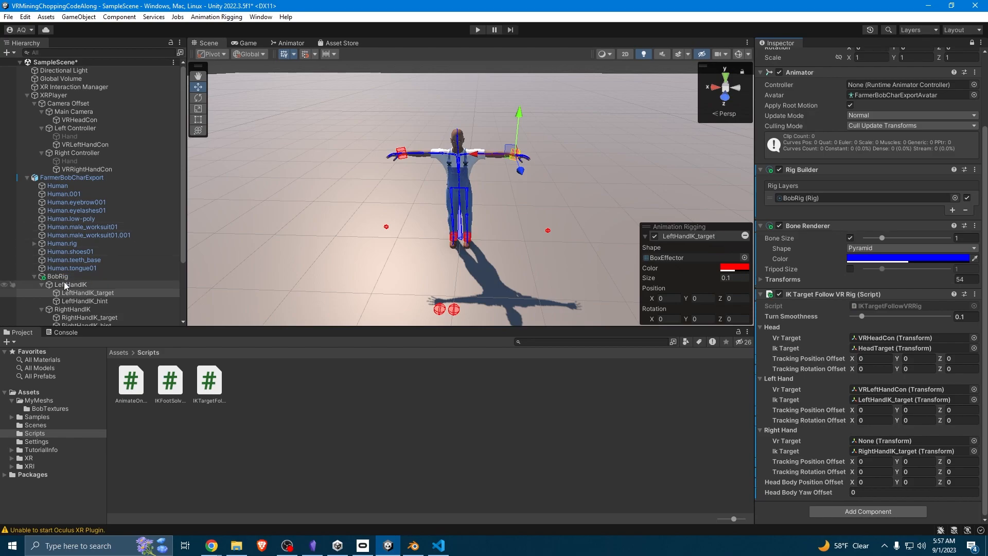
drag(88, 172, 894, 450)
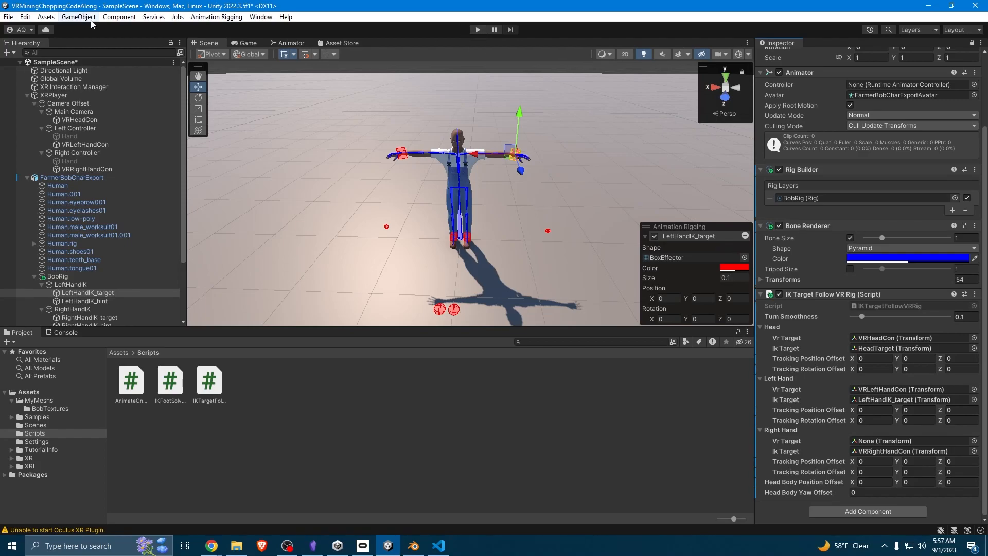
Test the scene in Play mode from the Game view, open the Console messages and stop the run
click(253, 44)
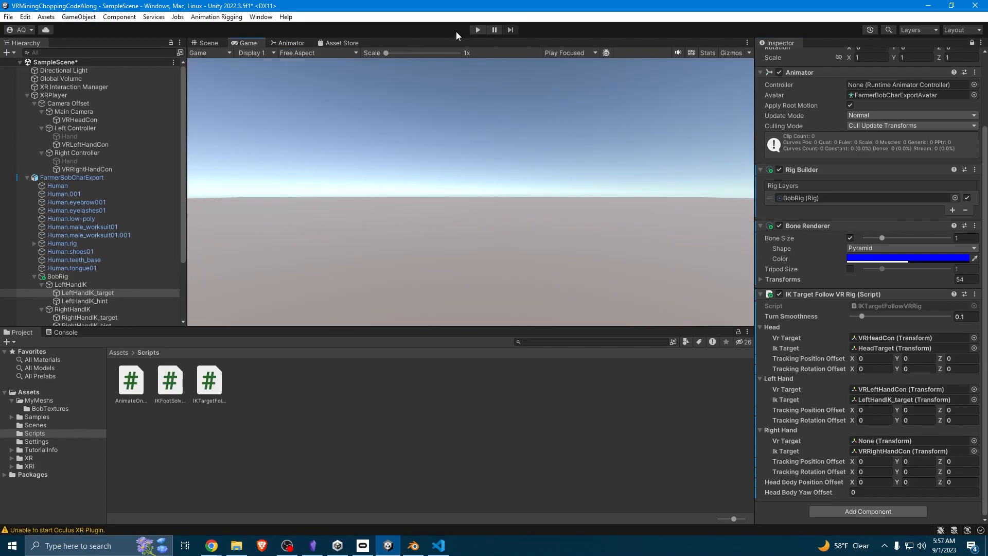
click(478, 30)
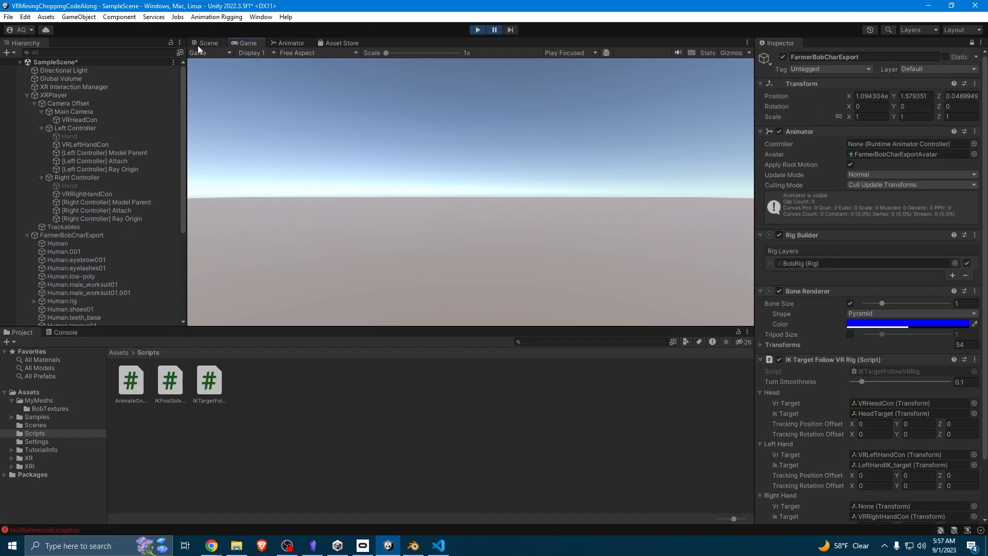
click(93, 530)
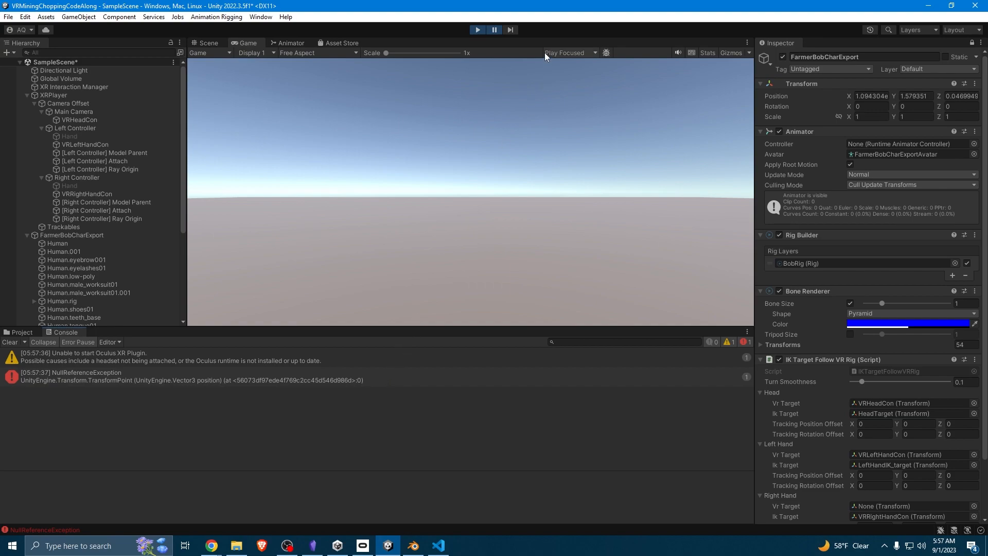
click(477, 32)
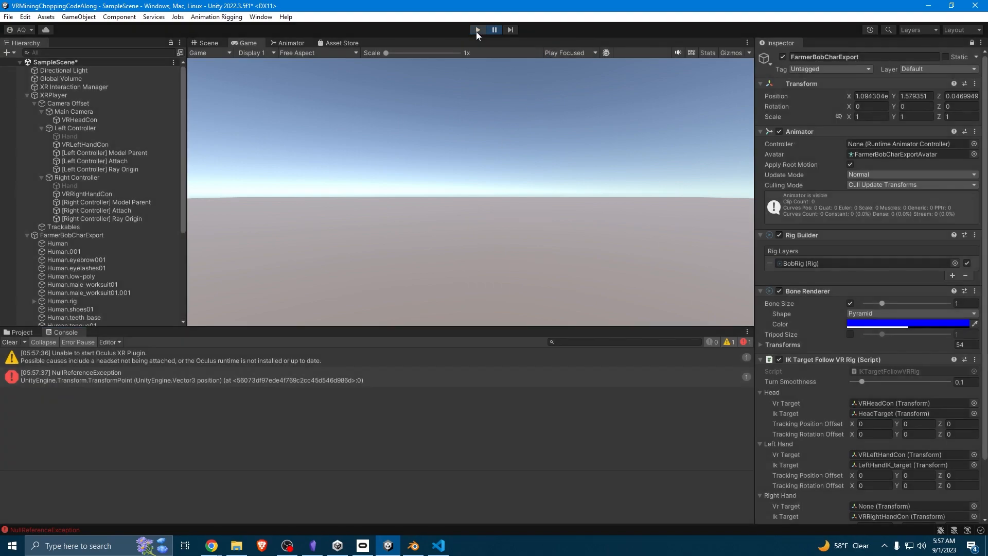
Trace the NullReferenceException to its code in IKTargetFollowVRRig.cs, then close Visual Studio Code and return to Unity
scroll(850, 439, down, 3)
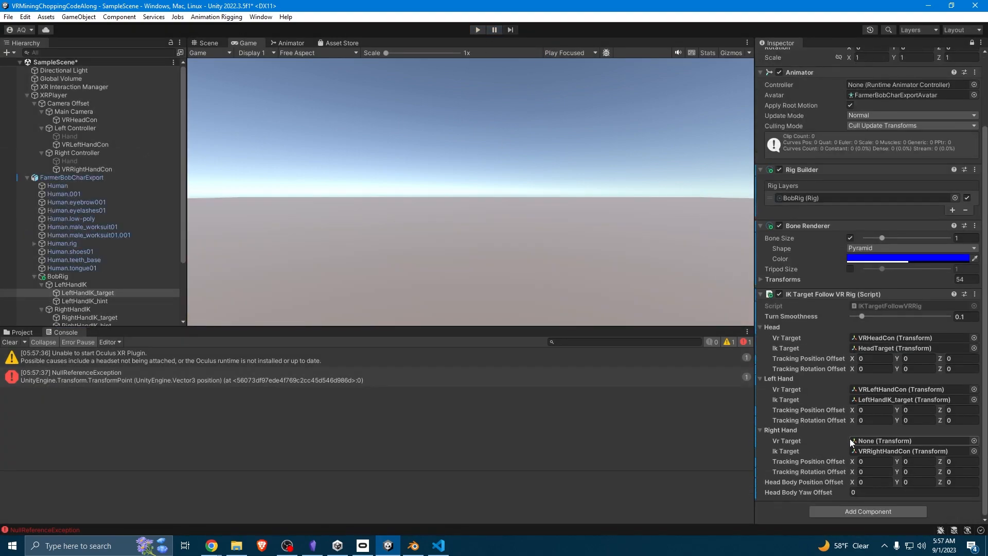
click(219, 375)
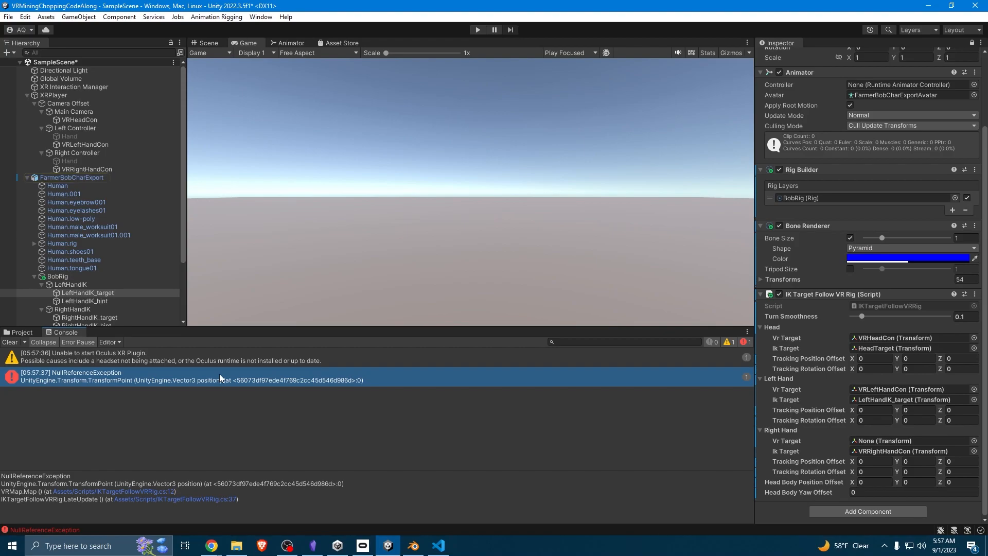
double_click(220, 374)
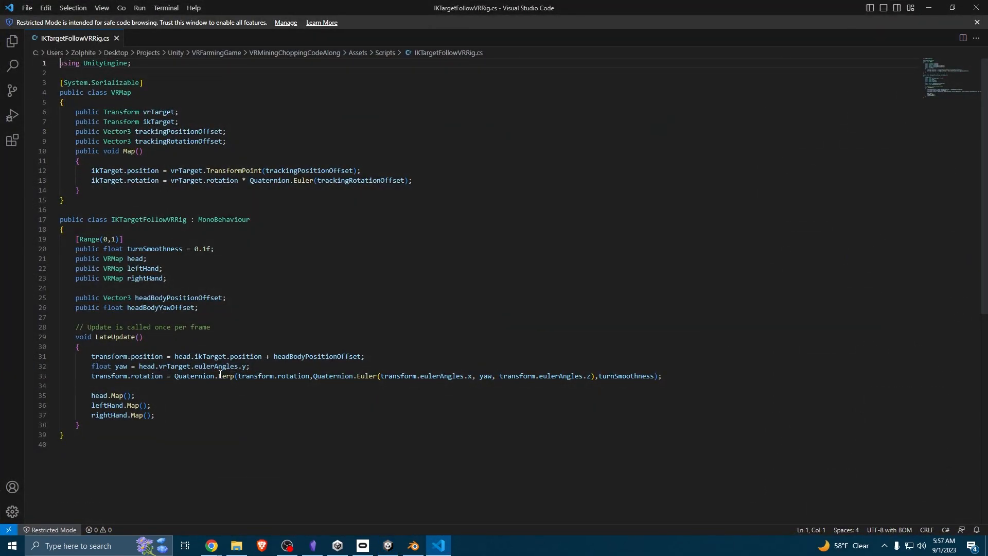
click(976, 7)
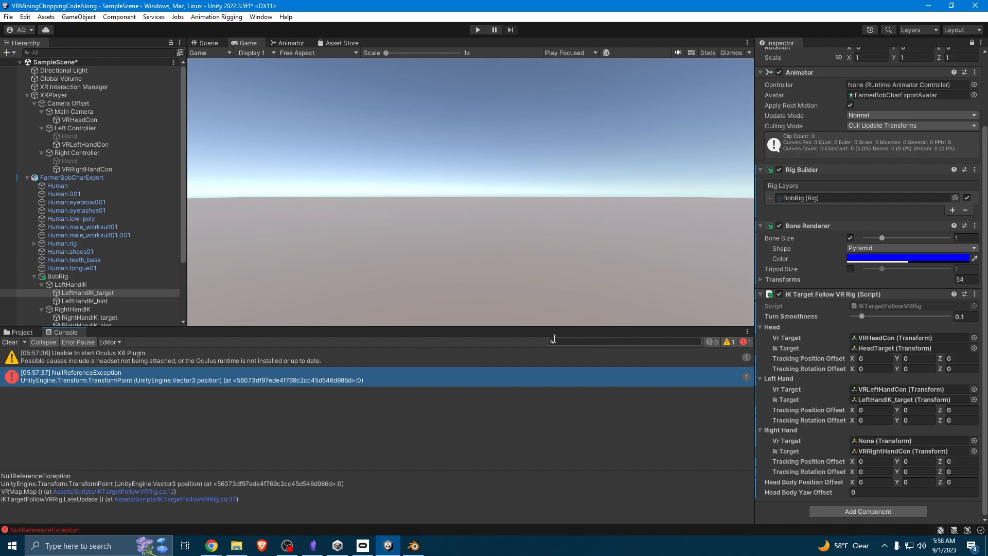
Collapse the leg IK objects and set the Right Hand's IK target to RightHandIK_target and its VR target to VRRightHandCon
scroll(68, 282, down, 3)
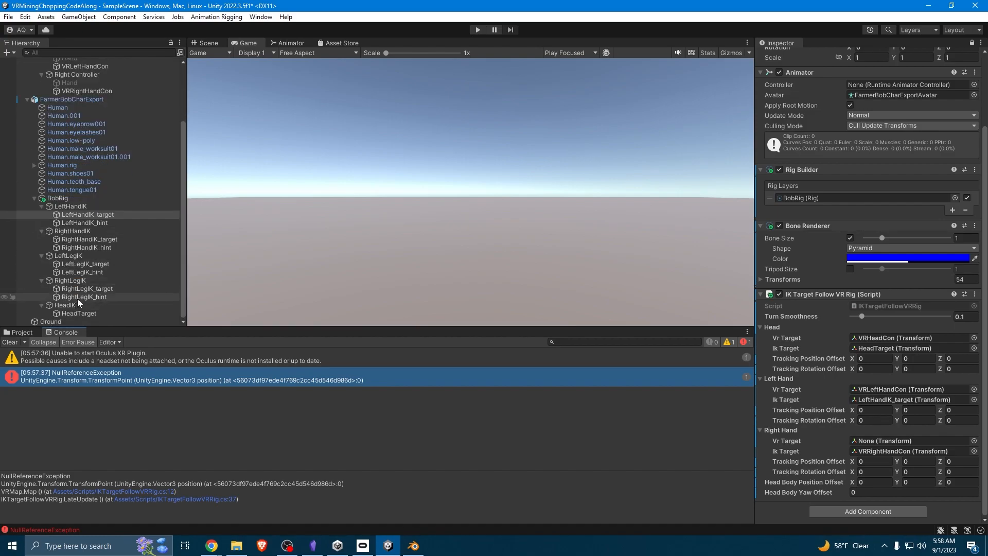
mouse_move(85, 289)
mouse_down()
mouse_move(949, 430)
mouse_move(146, 329)
mouse_move(89, 289)
mouse_up()
click(42, 280)
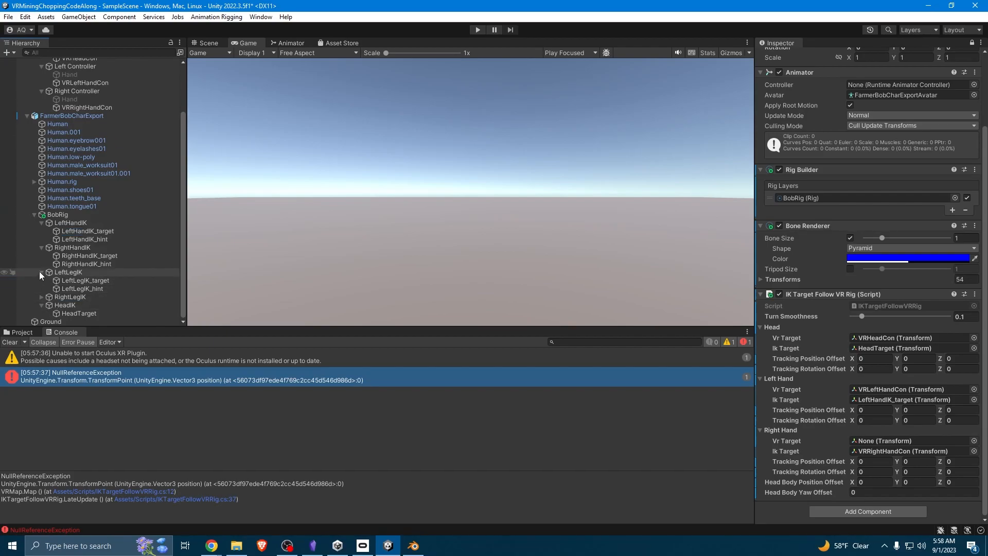
click(41, 273)
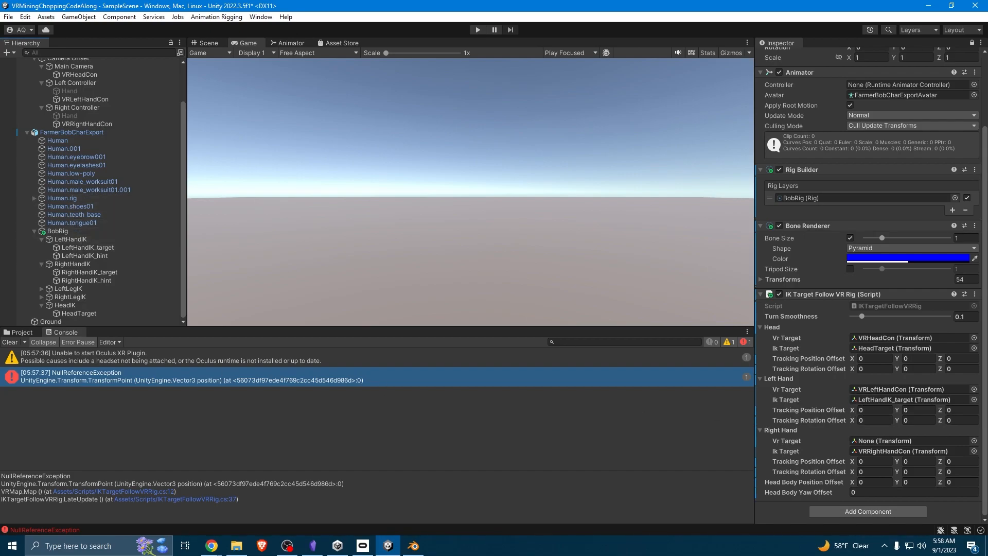
drag(71, 273, 873, 449)
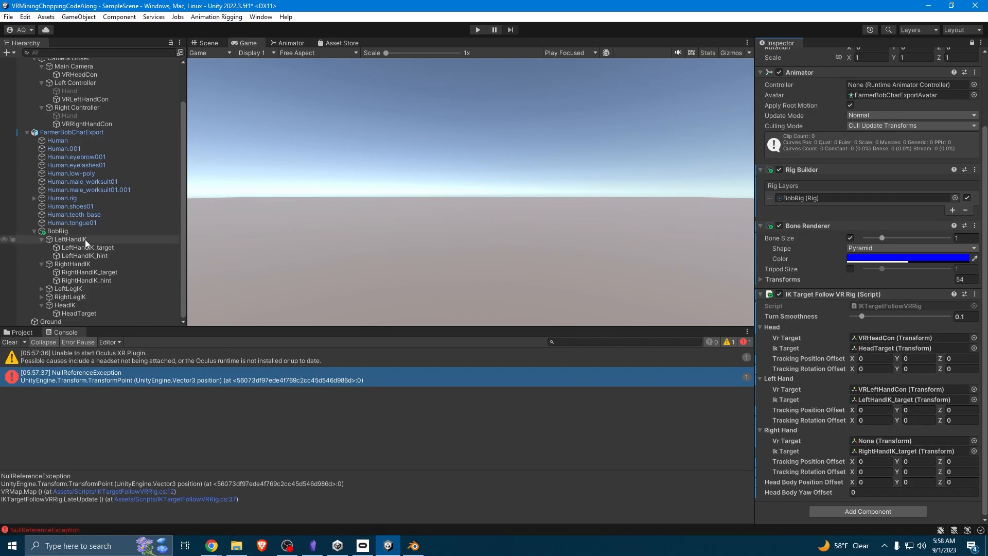
scroll(85, 238, up, 2)
drag(82, 167, 884, 440)
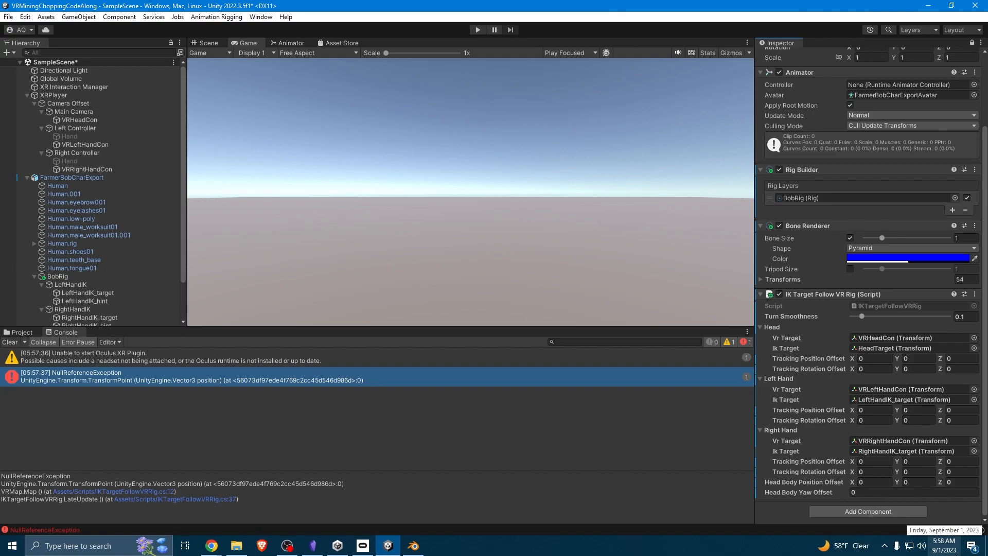
Start Play mode and examine the character's feet and the hand targets up close in the Scene view
click(477, 30)
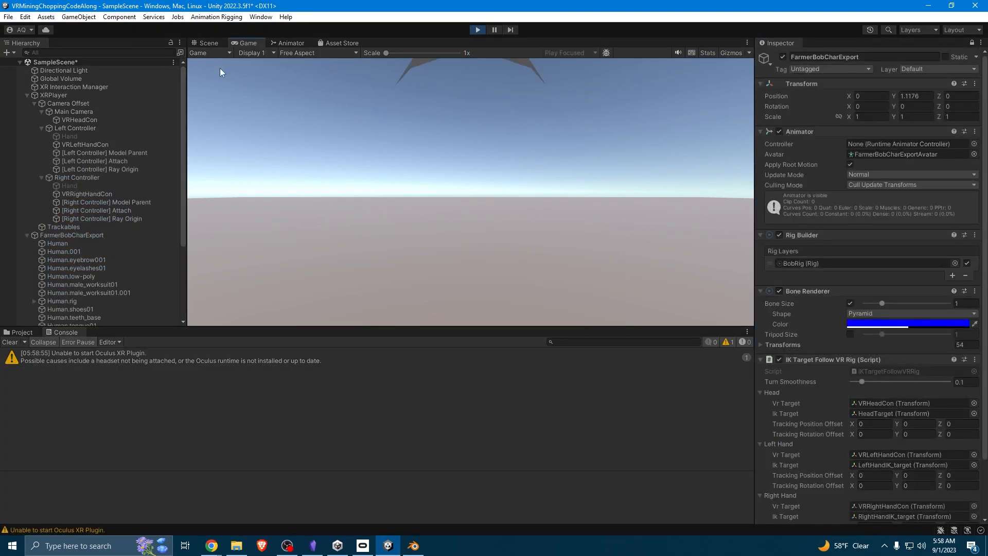
click(208, 44)
alt+drag(543, 274, 217, 253)
key(d)
right_drag(217, 253, 236, 55)
key(w)
key(a)
key(w)
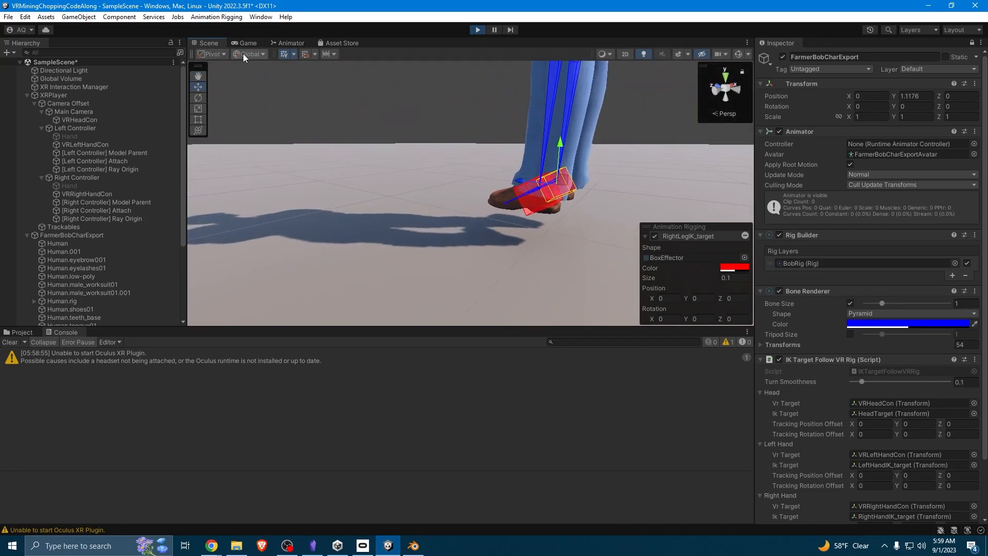
key(a)
mouse_move(505, 252)
right_down()
mouse_move(723, 159)
mouse_move(740, 67)
mouse_move(948, 226)
mouse_move(906, 249)
mouse_move(717, 250)
mouse_move(591, 267)
mouse_move(552, 241)
mouse_move(567, 249)
mouse_move(596, 220)
mouse_move(621, 253)
mouse_move(611, 264)
mouse_move(505, 267)
right_up()
key(w)
key(d)
key(w)
key(w)
key(s)
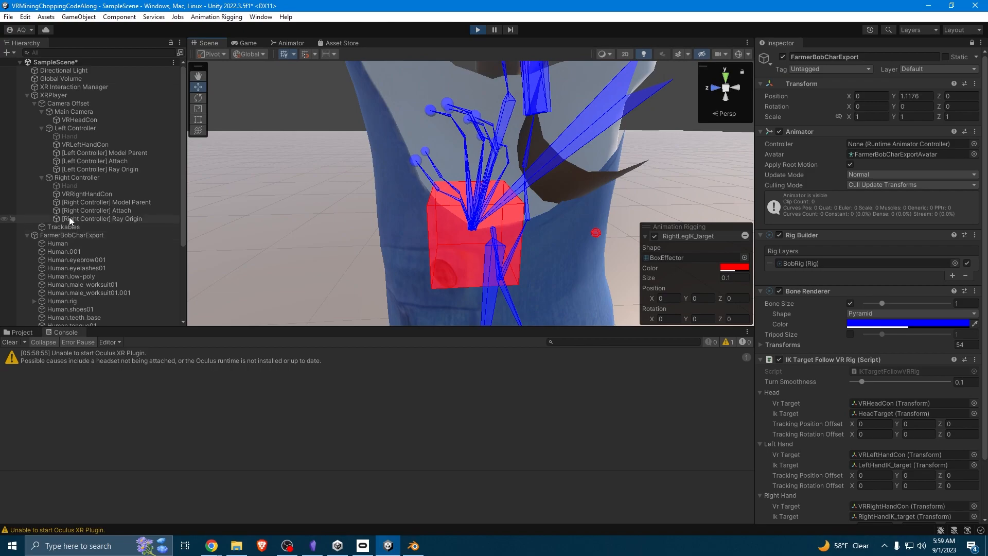
Move the Left Controller up and outward so it sits beside the character at about shoulder height
click(69, 129)
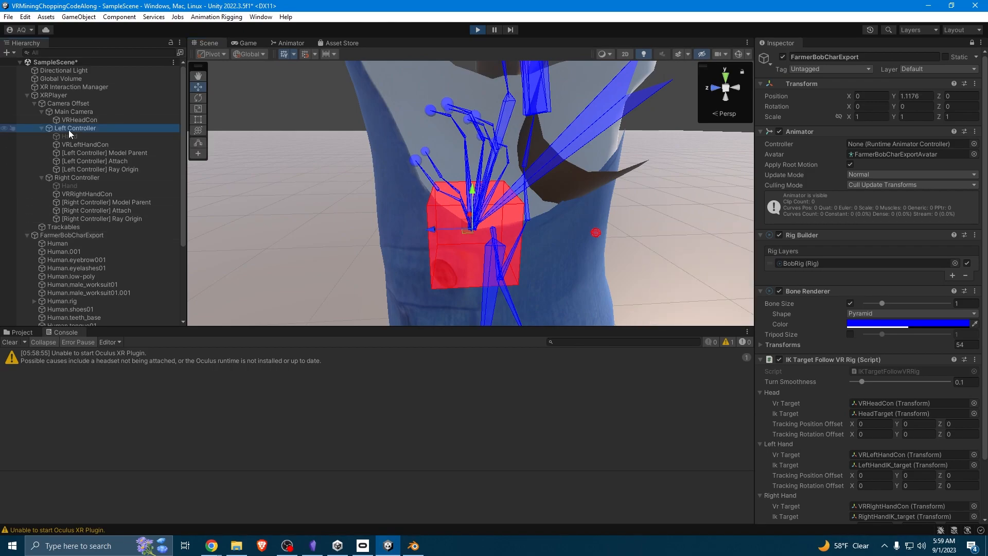
click(72, 180)
right_drag(479, 227, 694, 279)
key(s)
key(a)
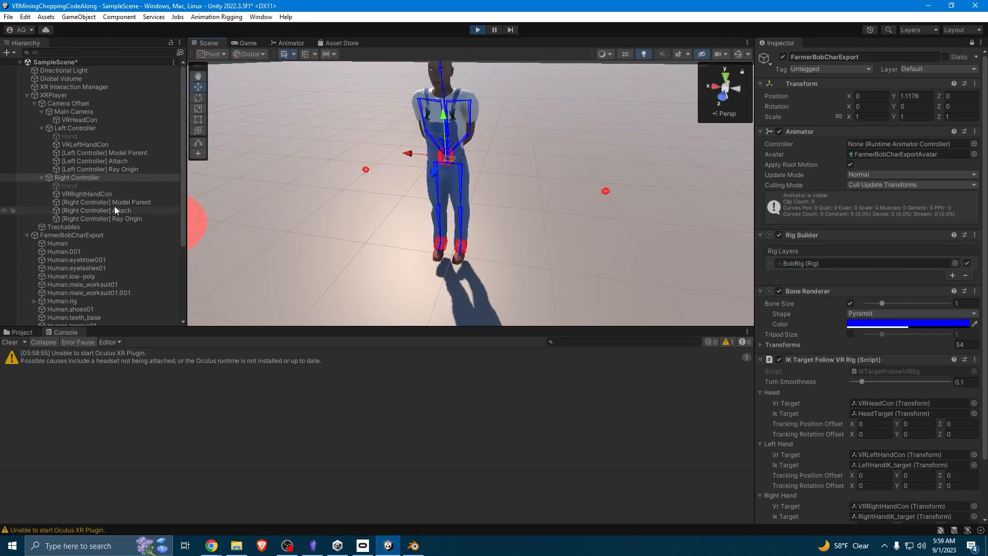
click(78, 129)
drag(406, 153, 579, 62)
drag(533, 105, 497, 107)
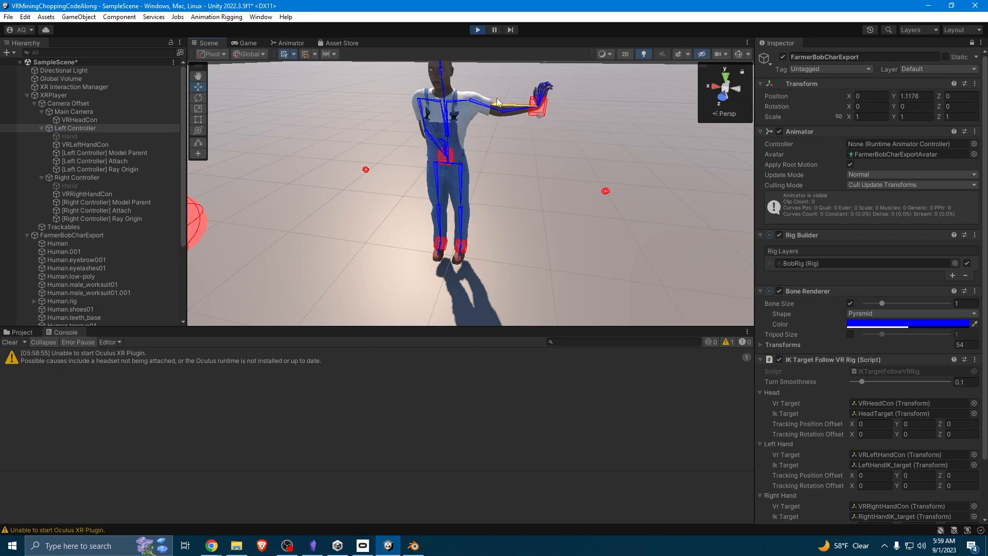
Move the Right Controller up and outward to about shoulder height on the character's opposite side
click(82, 178)
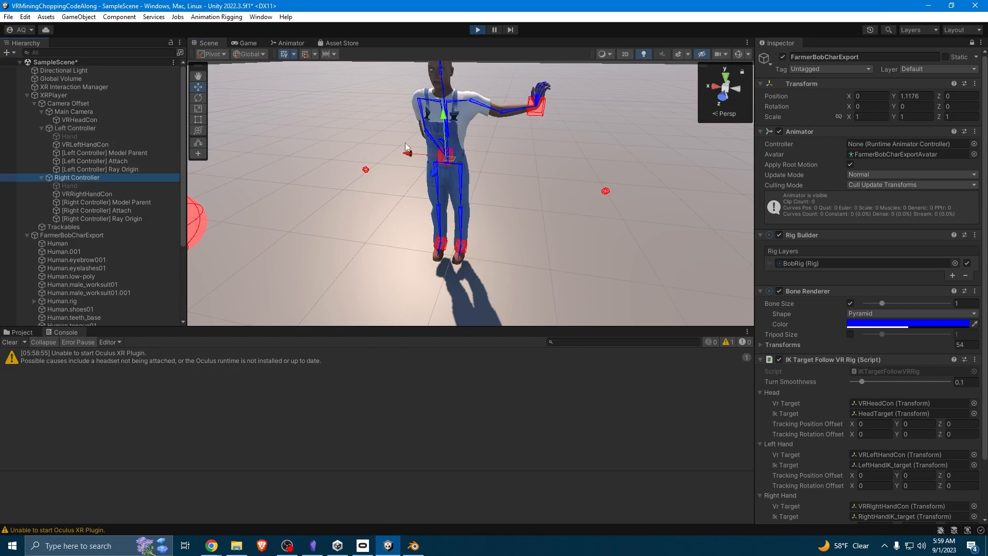
drag(390, 114, 384, 69)
right_drag(461, 159, 325, 156)
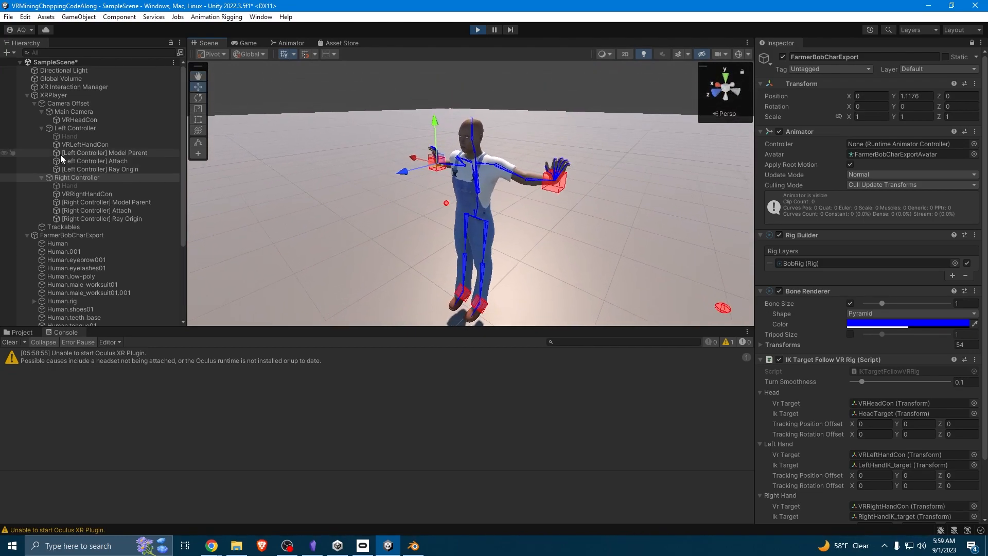
Select the Main Camera and examine its position relative to the character's body and head from several angles
click(58, 112)
right_drag(366, 216, 340, 248)
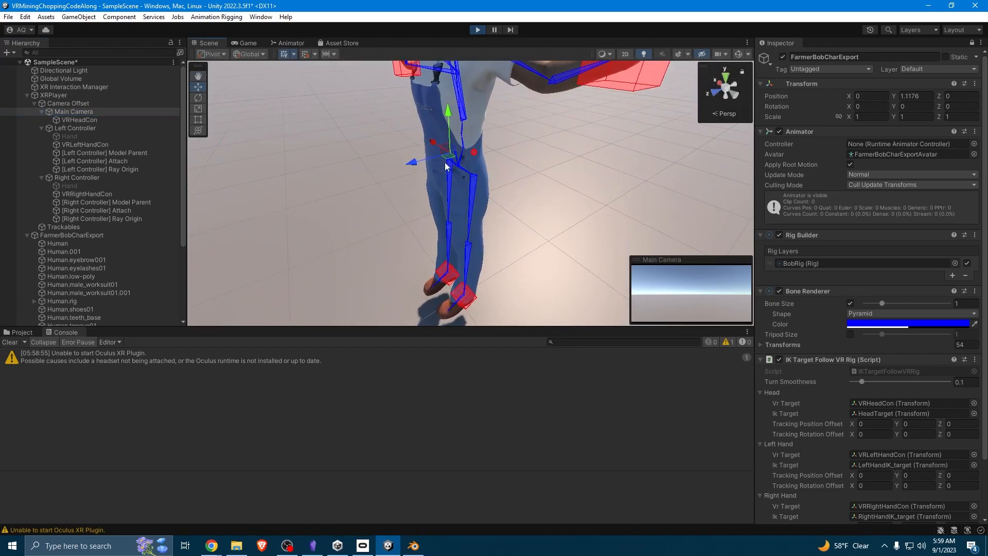
right_drag(451, 146, 484, 108)
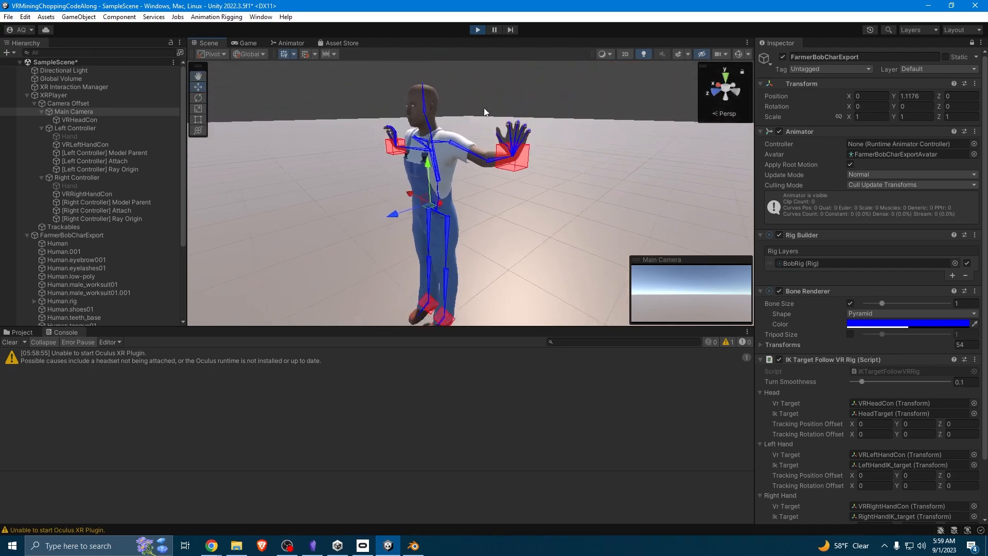
alt+drag(422, 164, 484, 164)
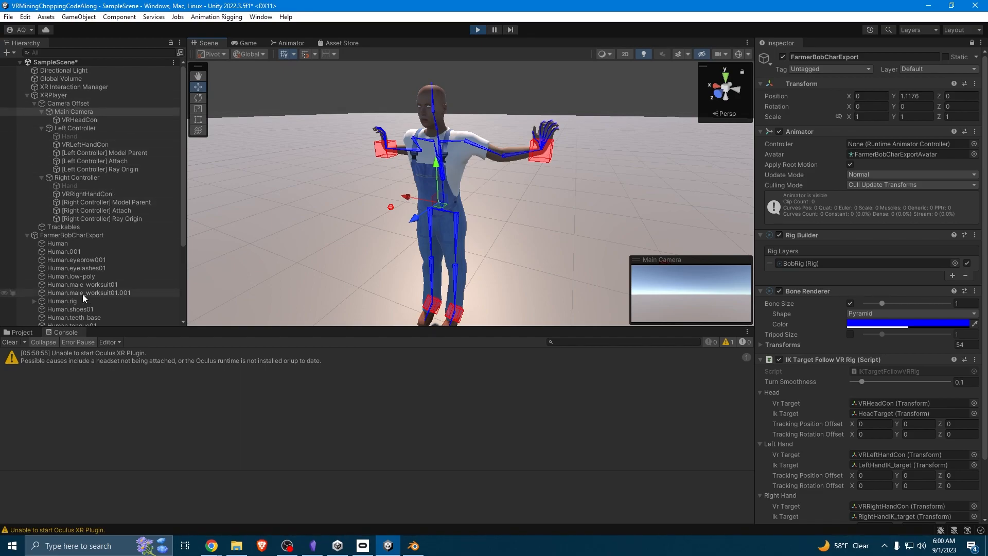
Examine the character's IK Target Follow VR Rig offsets and XRPlayer's Camera Y Offset
click(87, 234)
scroll(863, 347, down, 2)
scroll(863, 348, down, 1)
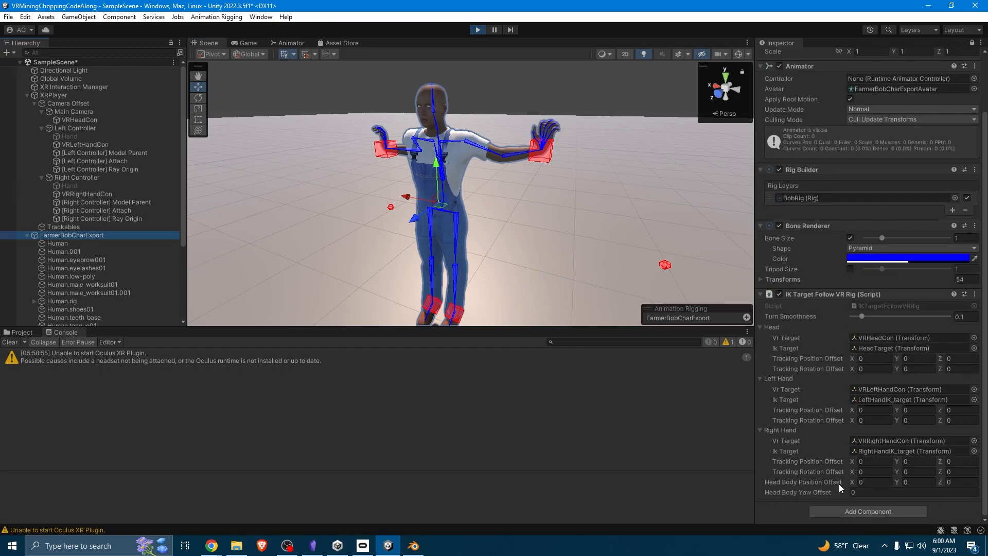
click(77, 97)
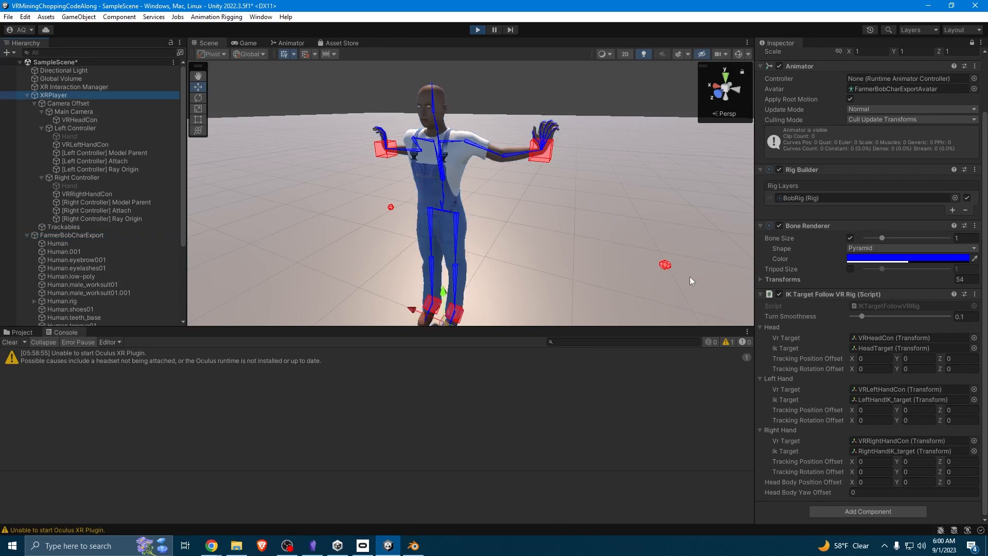
click(59, 102)
click(58, 96)
click(972, 42)
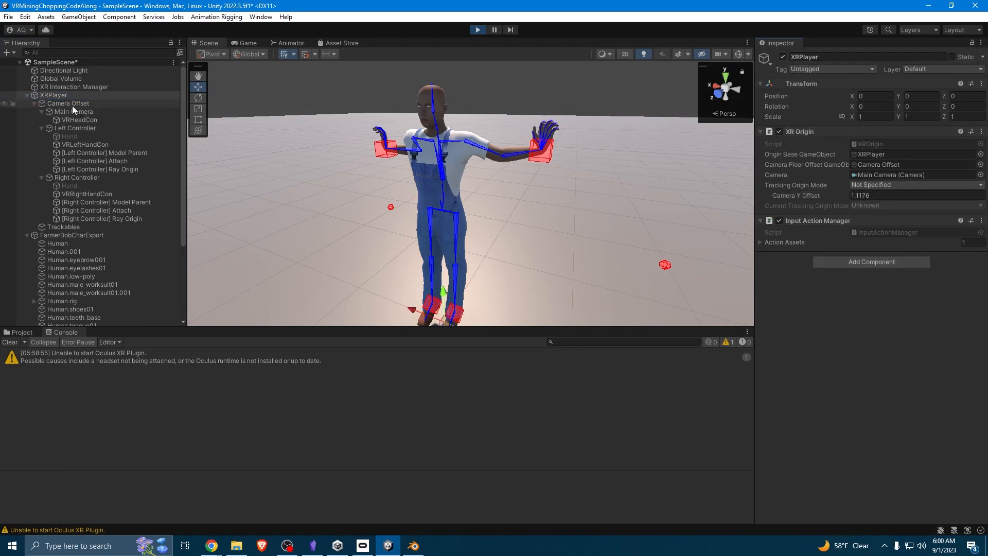
click(853, 195)
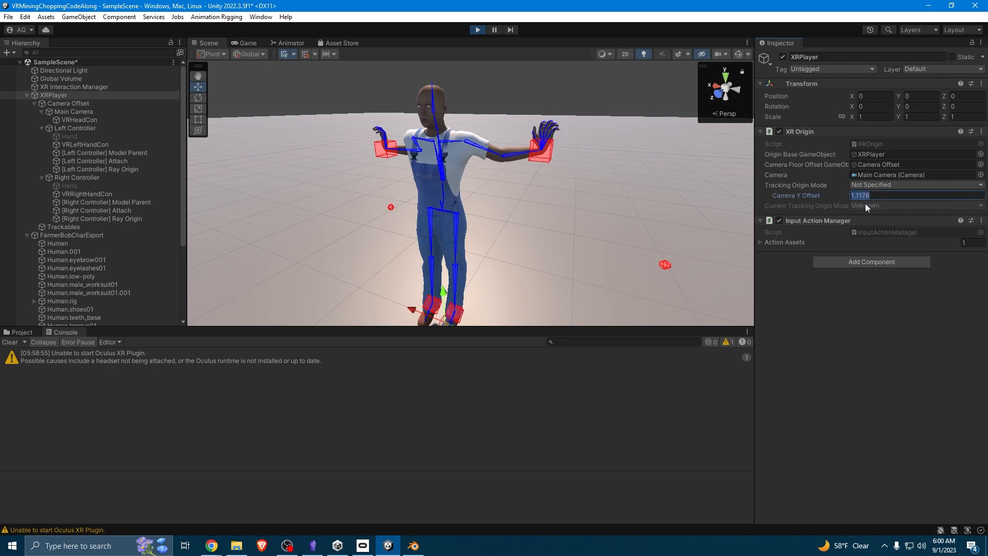
click(914, 318)
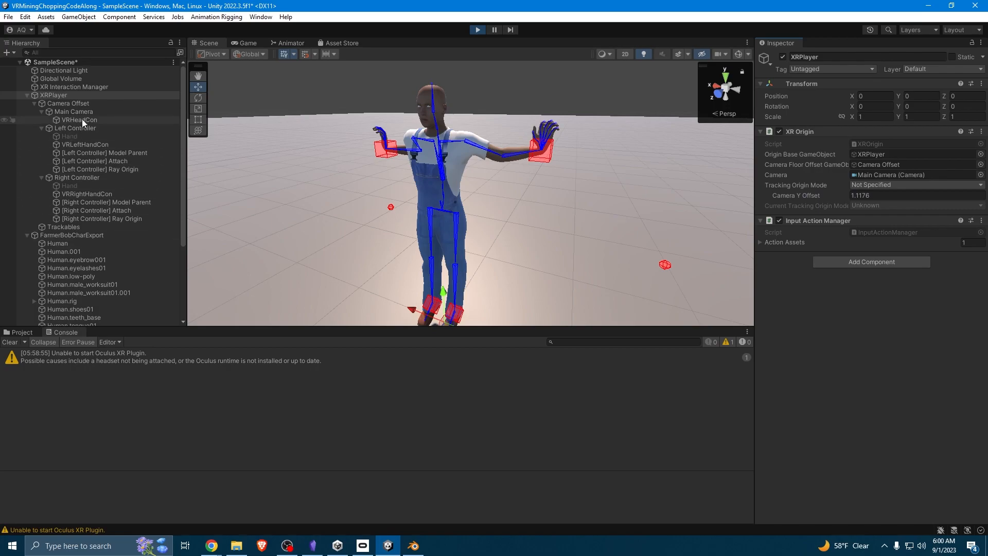
Try Head Body Position Offset Y values of 1.1176 and -1.1176 on FarmerBobCharExport and check the pose from the side
click(73, 236)
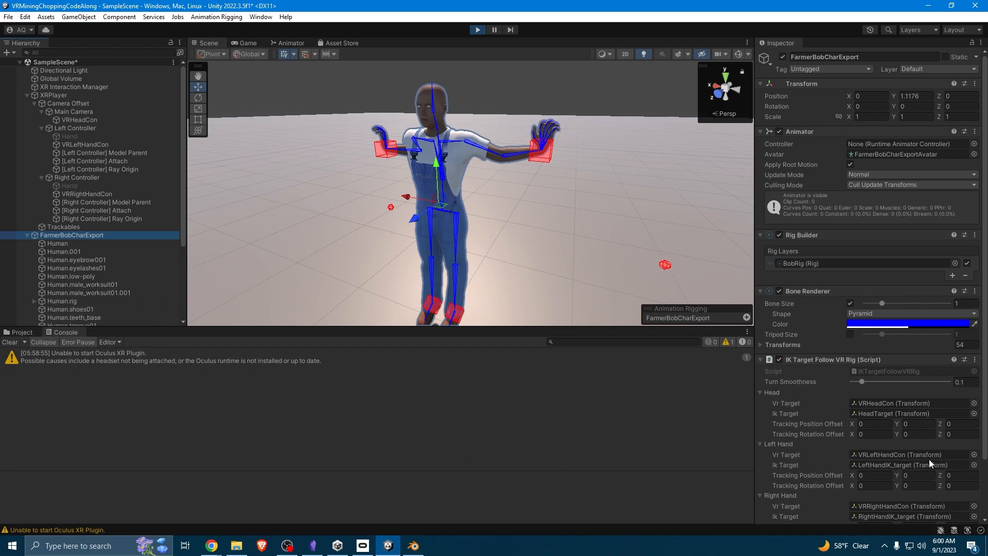
scroll(928, 462, down, 3)
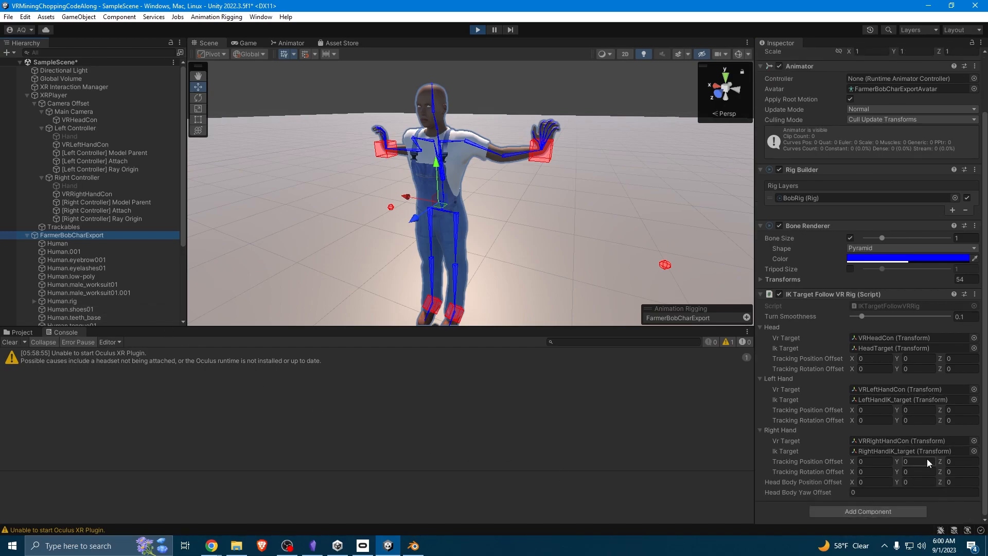
click(915, 484)
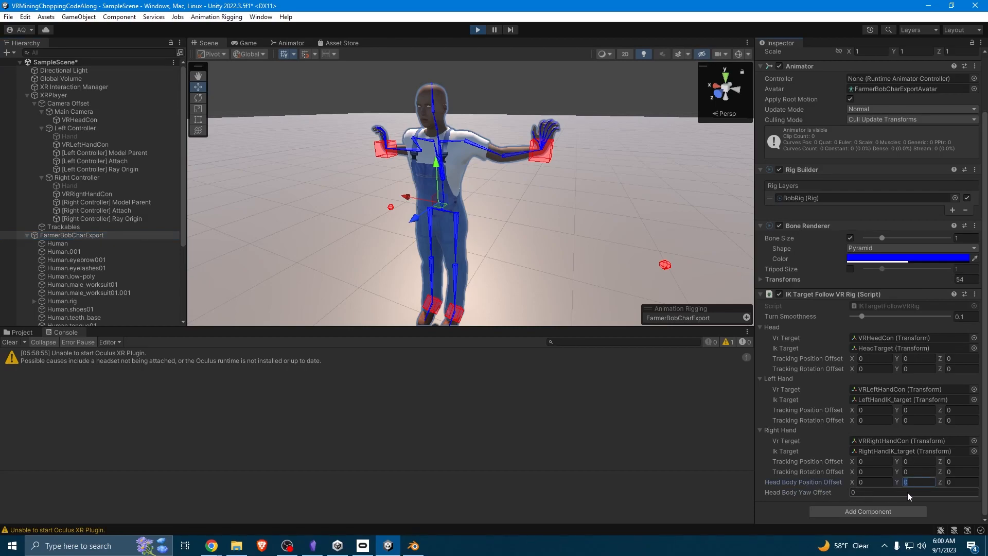
text(1.1176)
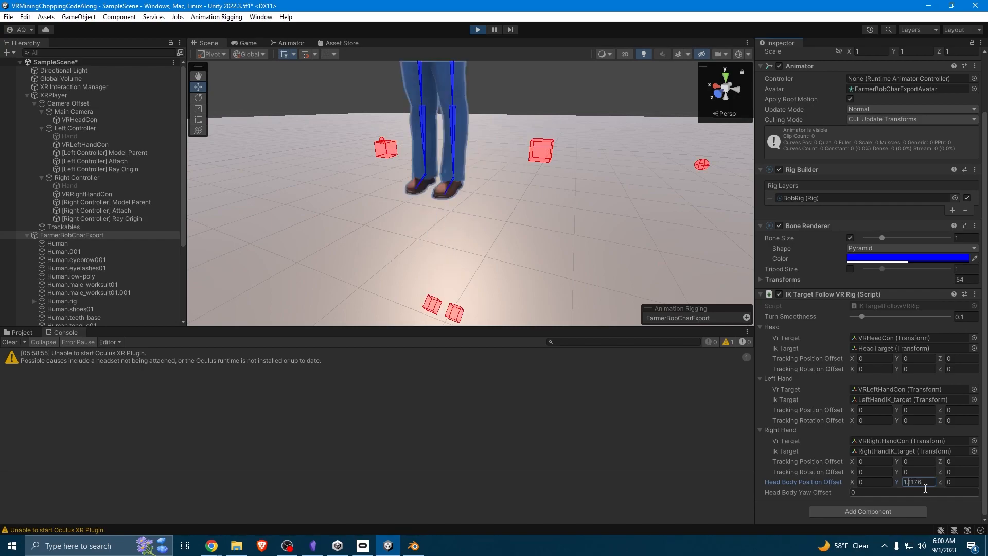
text(-)
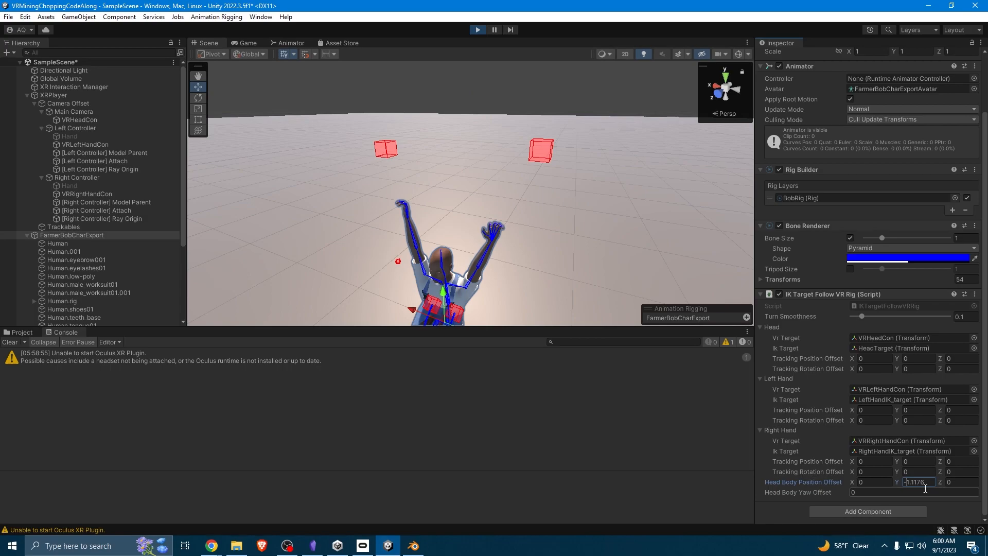
key(d)
right_drag(475, 171, 320, 149)
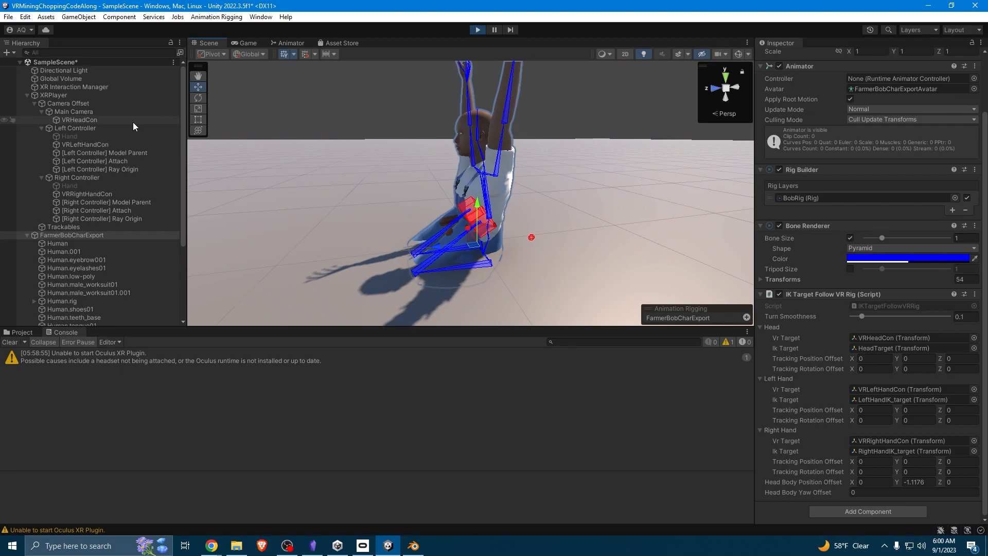
Examine the positions of XRPlayer and the Main Camera relative to the character, and stop Play mode
click(73, 95)
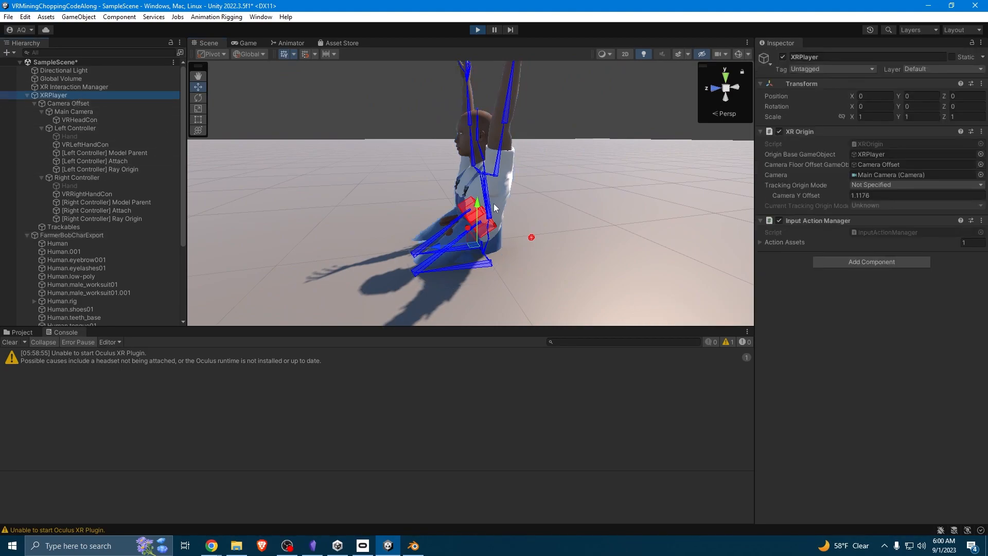
key(f)
alt+drag(373, 189, 316, 177)
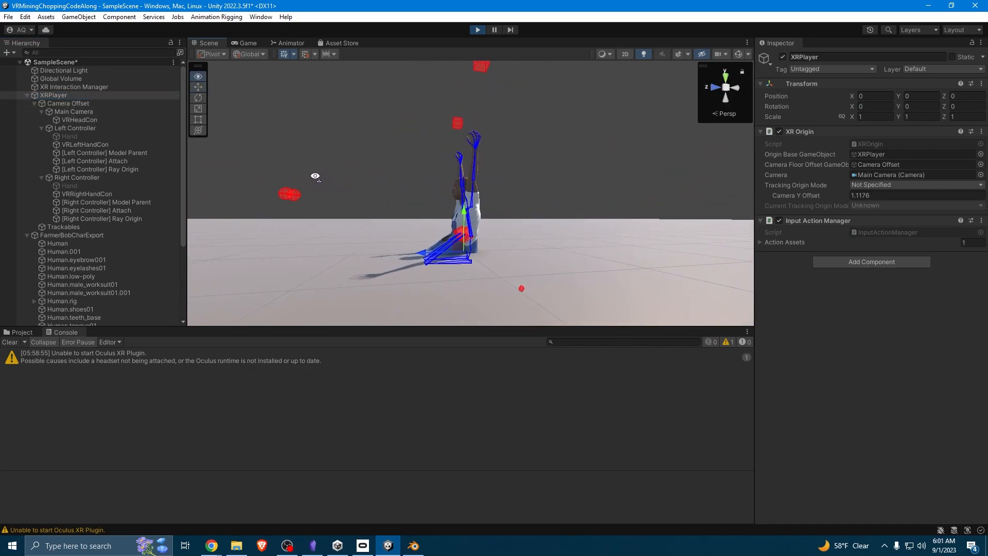
click(63, 112)
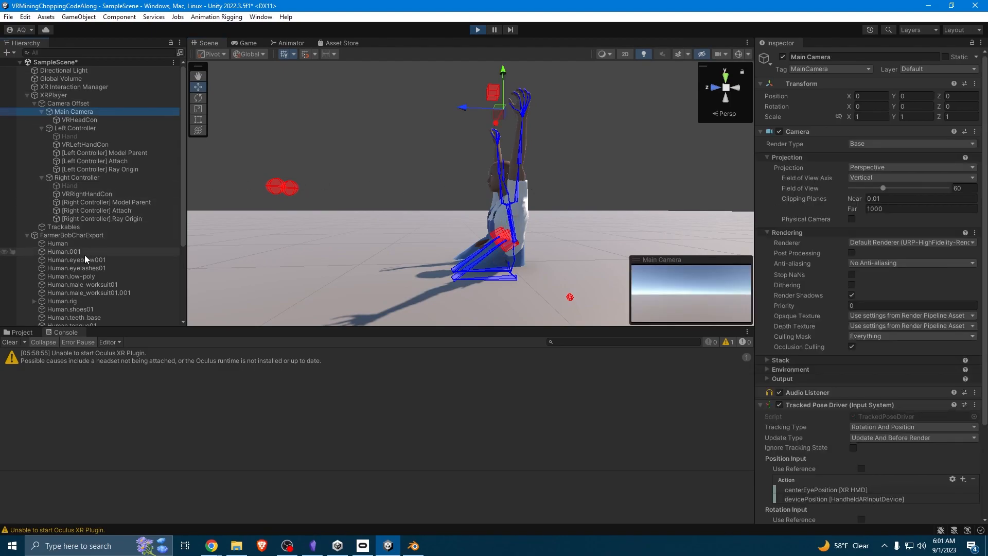
scroll(79, 288, down, 5)
scroll(88, 155, up, 3)
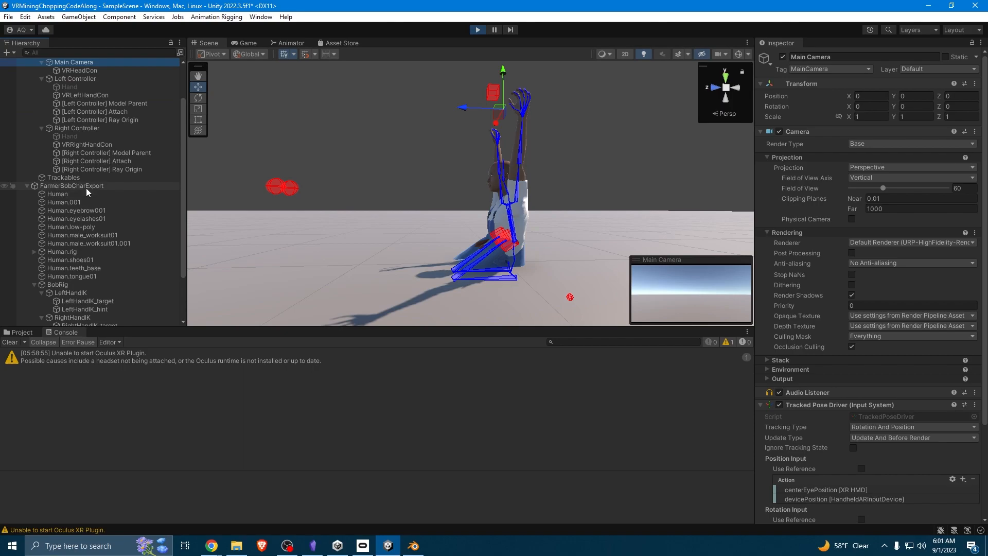
click(86, 187)
right_drag(377, 226, 453, 281)
click(478, 29)
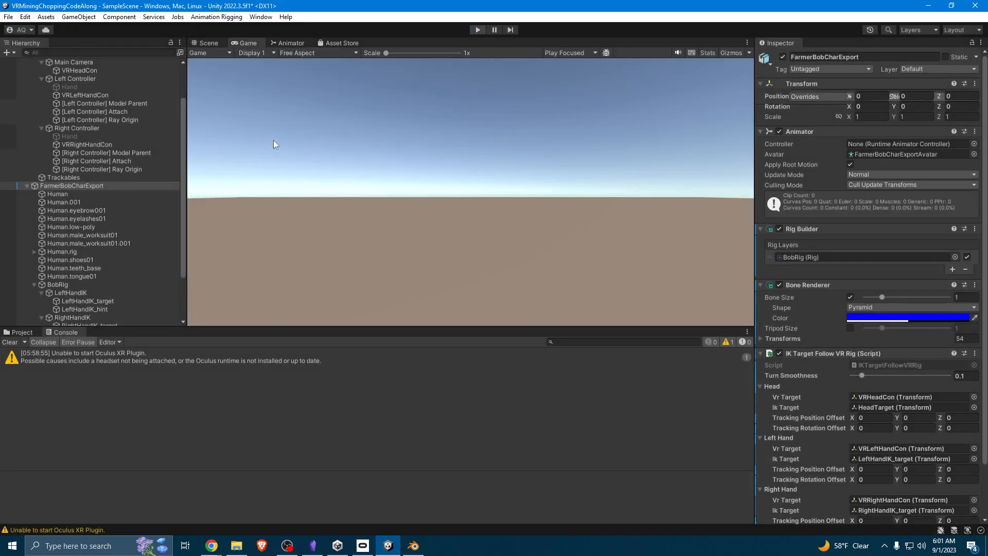
Review the settings of the Camera Offset object and the Main Camera, down to its Tracked Pose Driver inputs
scroll(85, 164, up, 3)
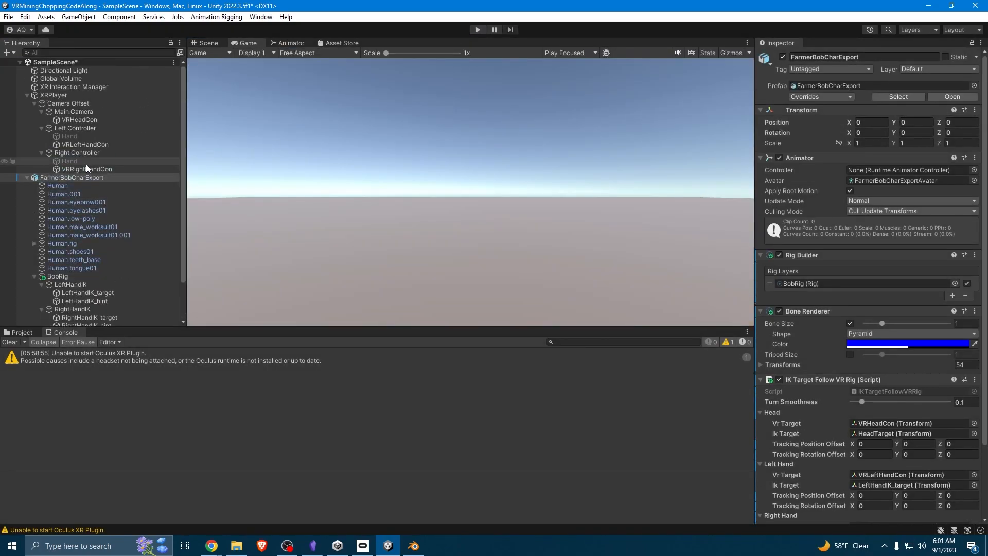
click(65, 97)
click(67, 102)
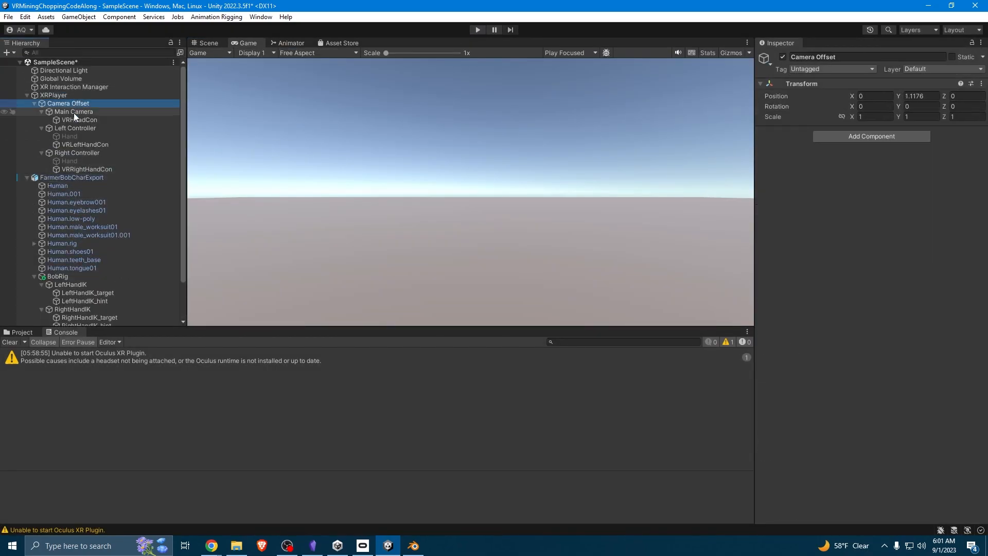
click(75, 111)
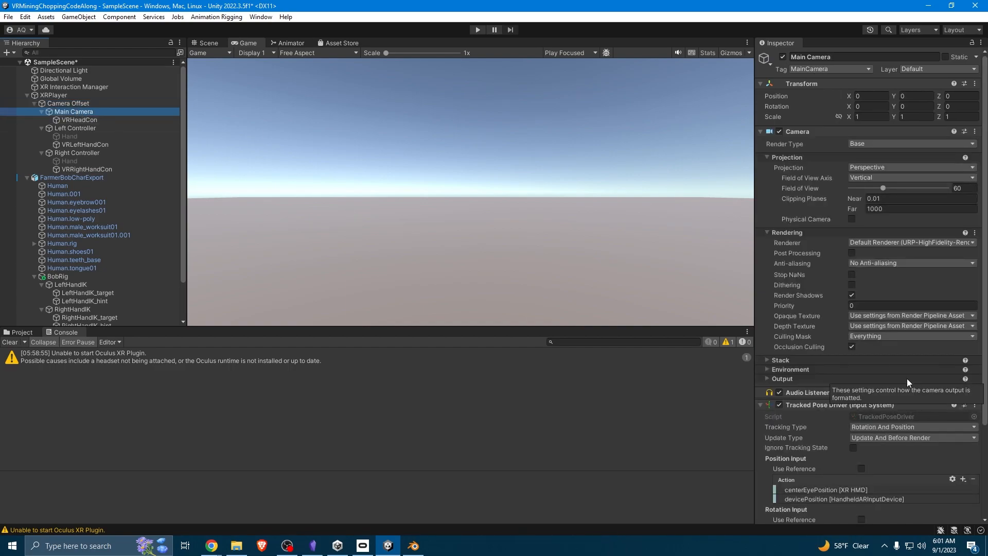
scroll(907, 378, down, 4)
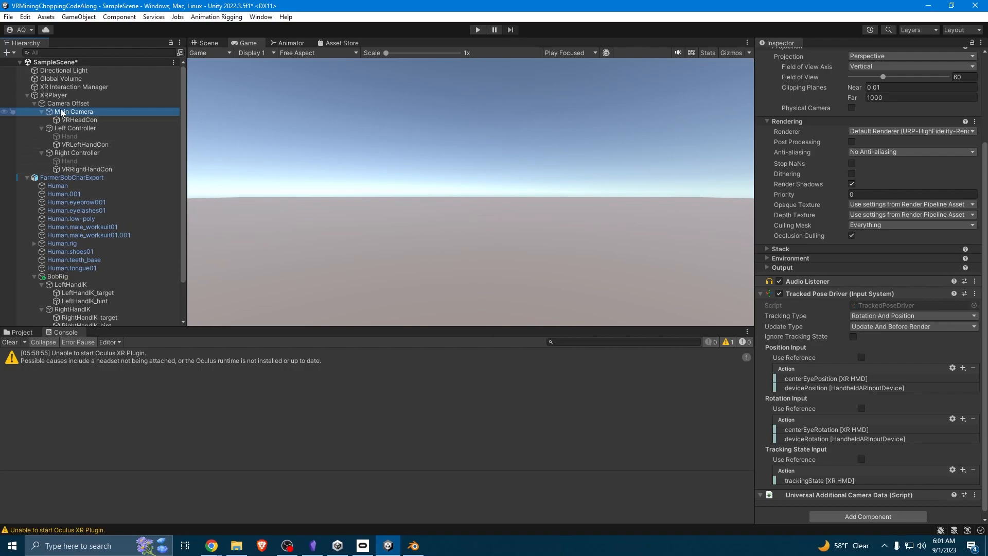
Set the Camera Y Offset of XRPlayer's XR Origin component to 1.8
click(67, 96)
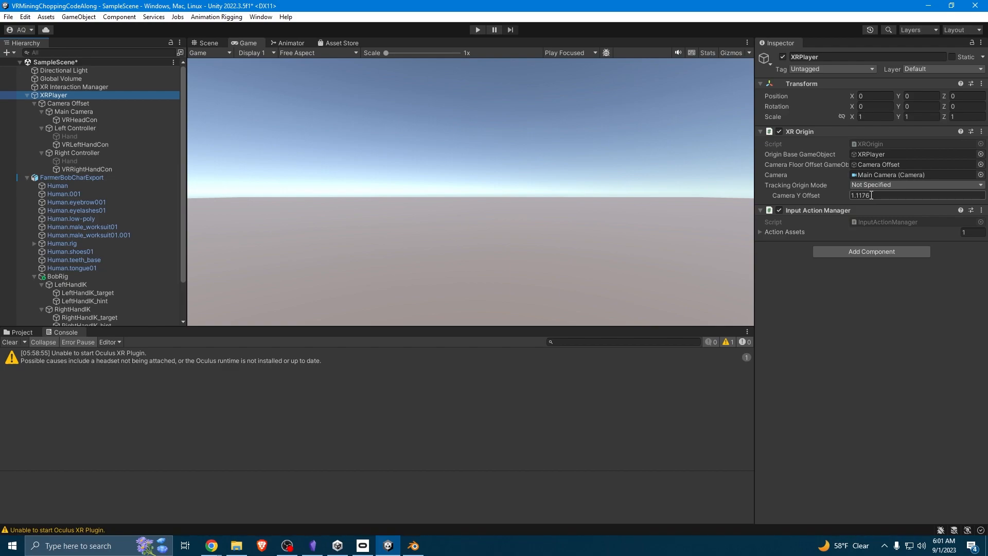
drag(872, 195, 857, 196)
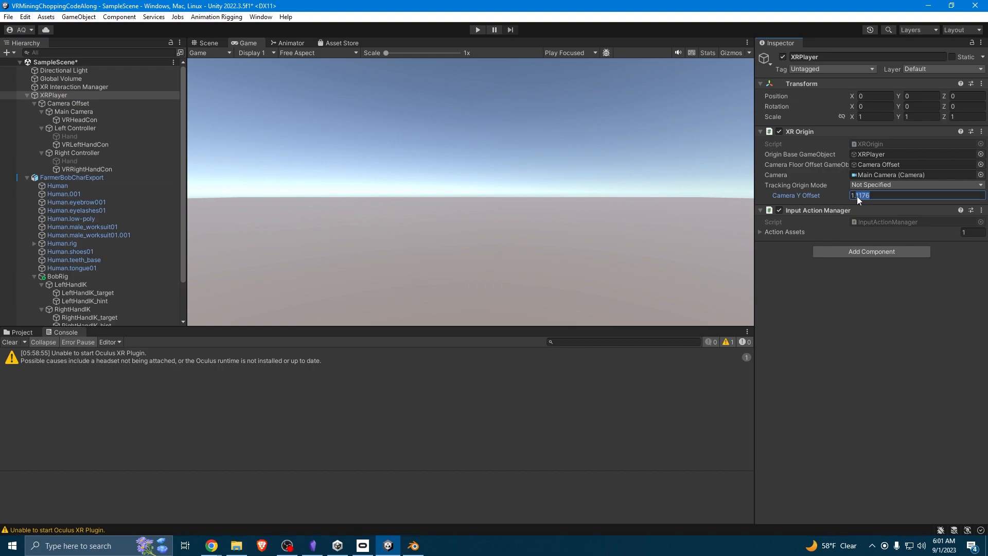
click(442, 264)
click(869, 196)
text(5)
Start Play mode and check the character's standing pose from the side in the Scene view
click(478, 29)
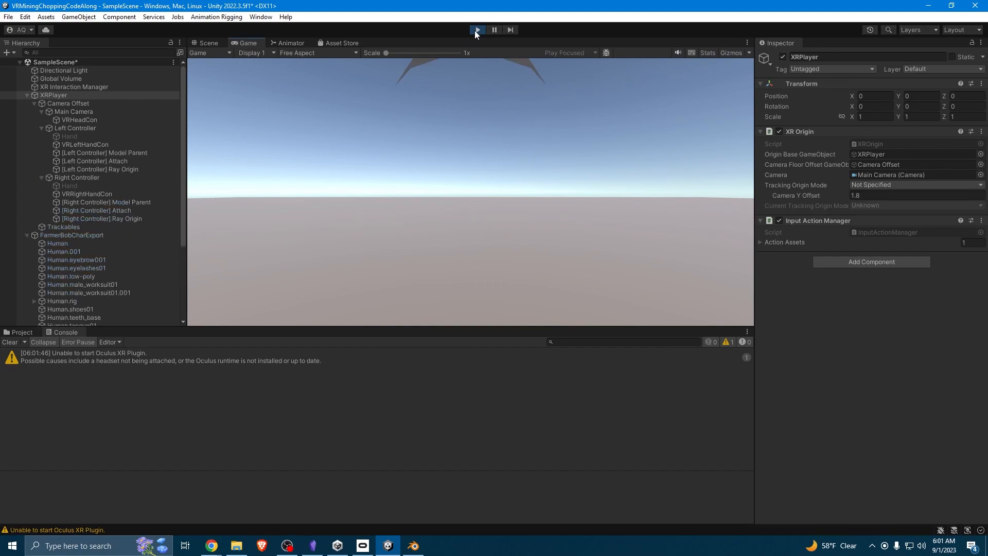
click(210, 42)
right_drag(362, 155, 369, 214)
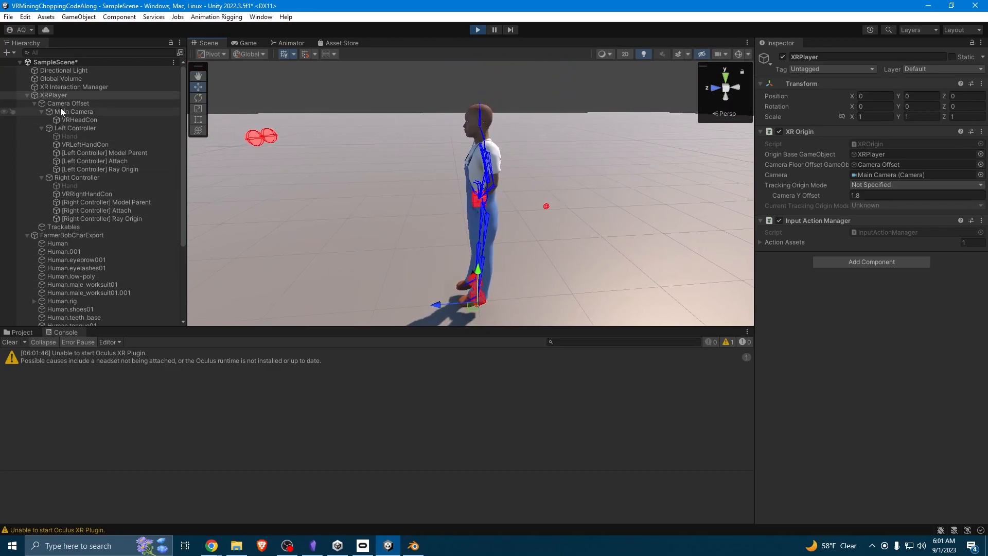
Try lowering FarmerBobCharExport's Head Body Position Offset Y to about -0.09, and clear the value again
click(79, 236)
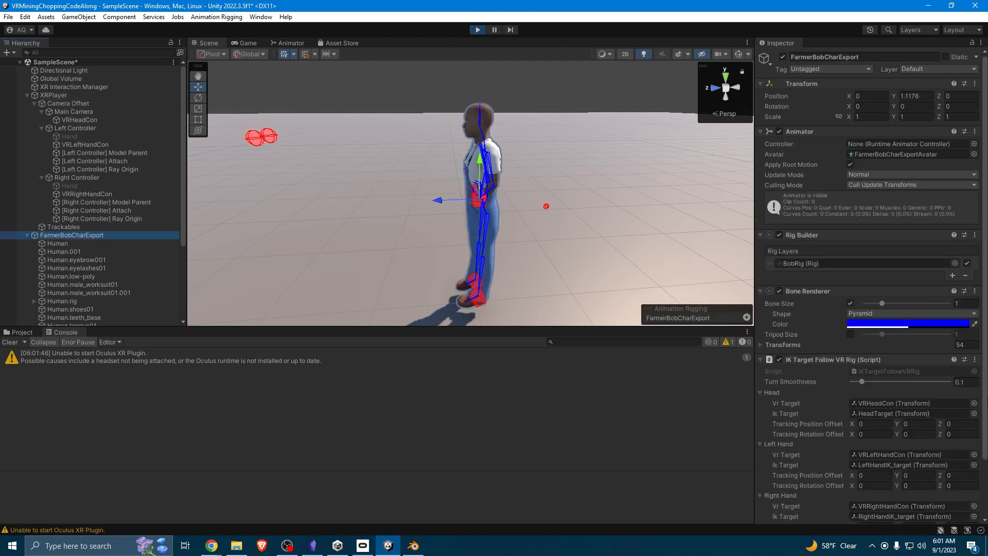
scroll(887, 347, down, 3)
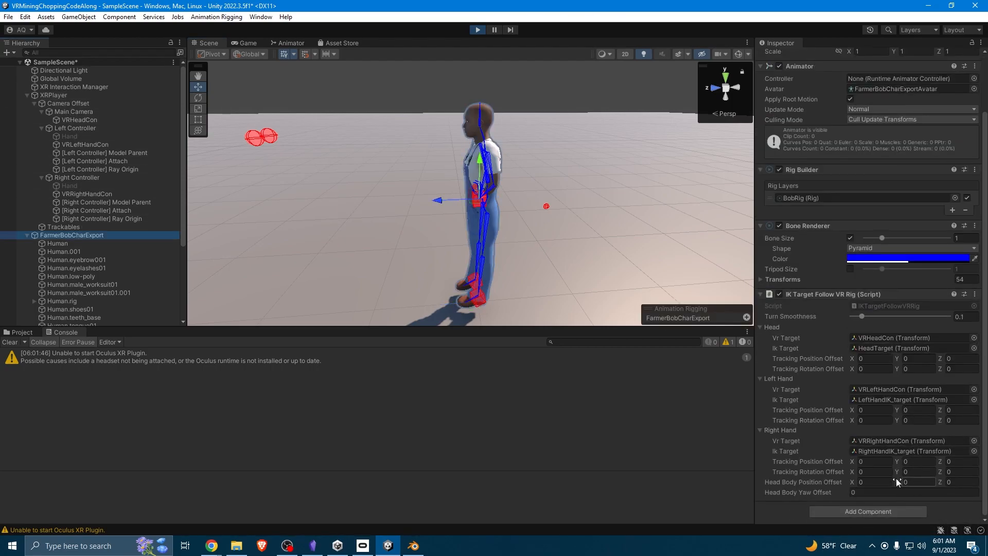
drag(898, 482, 897, 482)
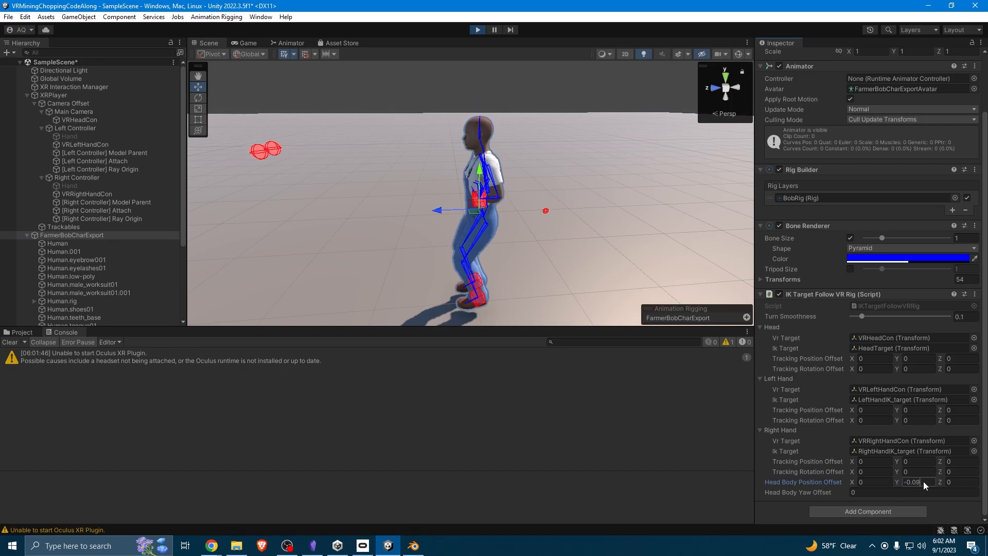
key(BackSpace)
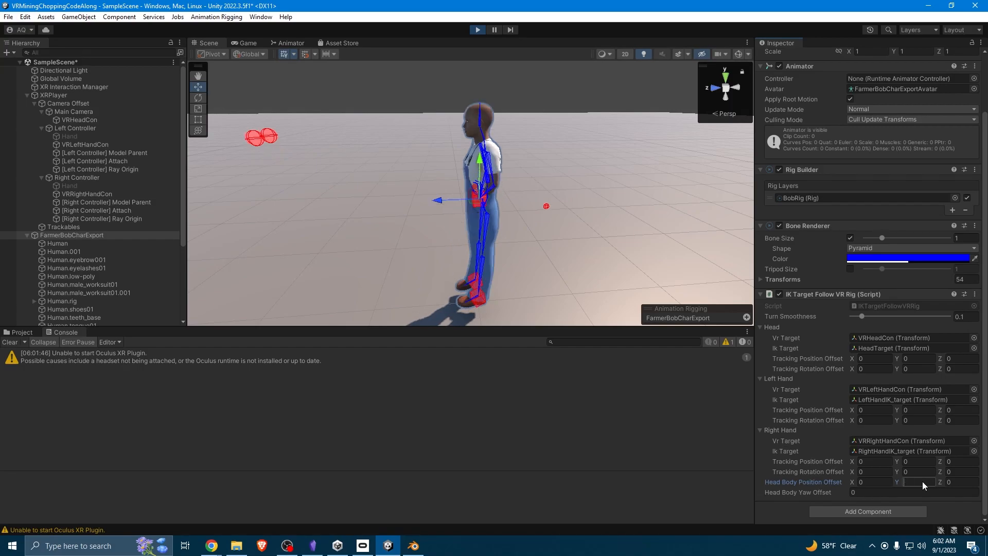
Examine the Main Camera's position on the character from the front and above, and stop Play mode
click(109, 112)
alt+drag(412, 201, 695, 294)
key(s)
right_drag(694, 294, 642, 270)
key(w)
click(103, 113)
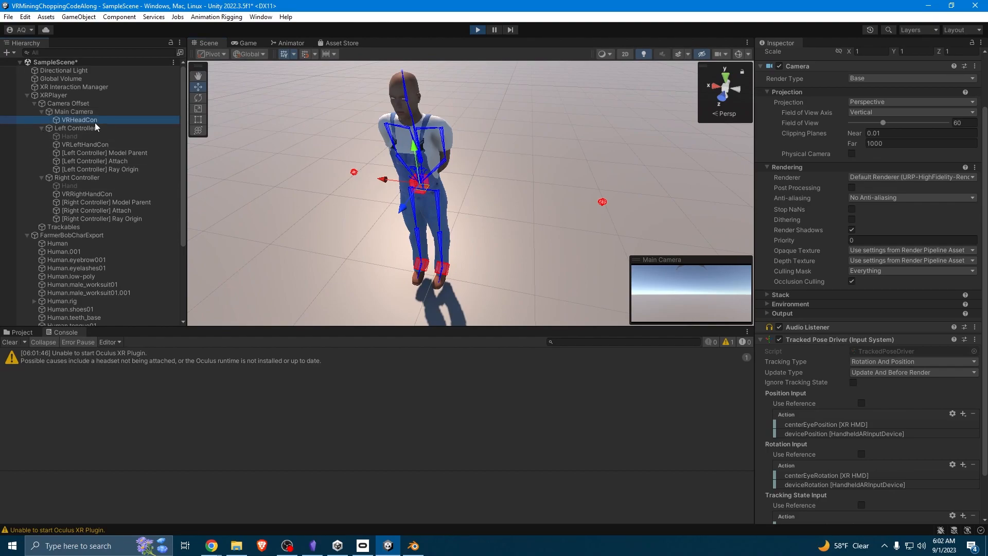
click(479, 29)
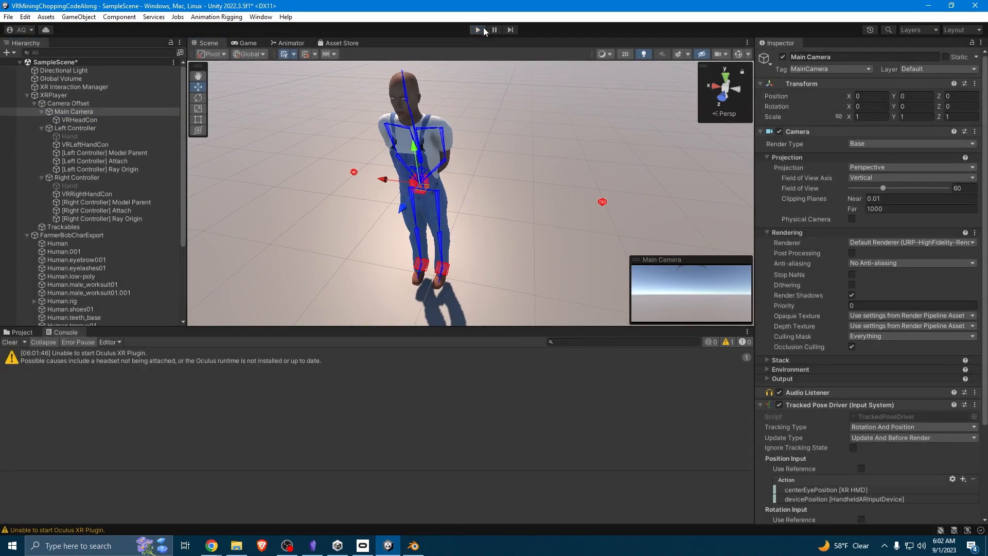
Set the Tracking Origin Mode of XRPlayer's XR Origin component to Device
click(61, 95)
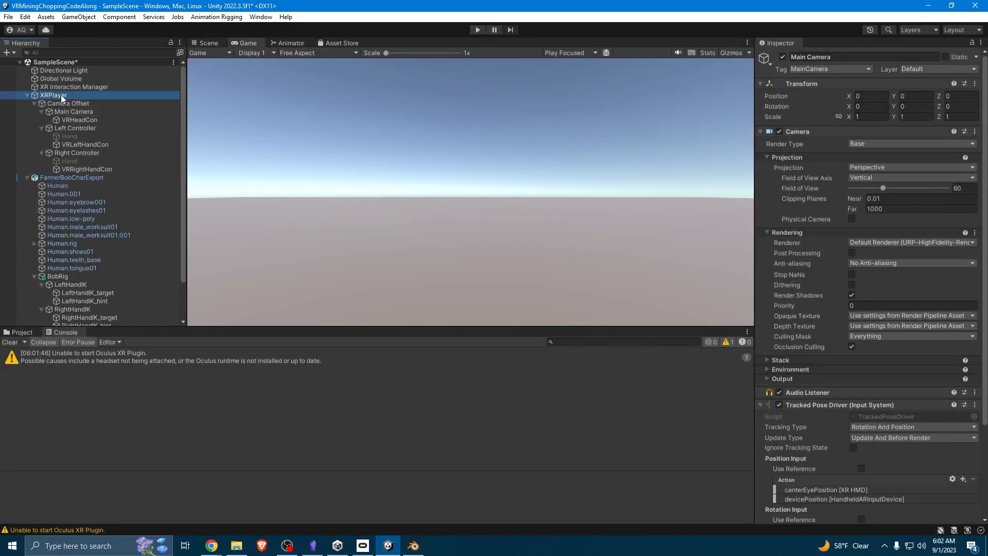
click(890, 186)
click(892, 206)
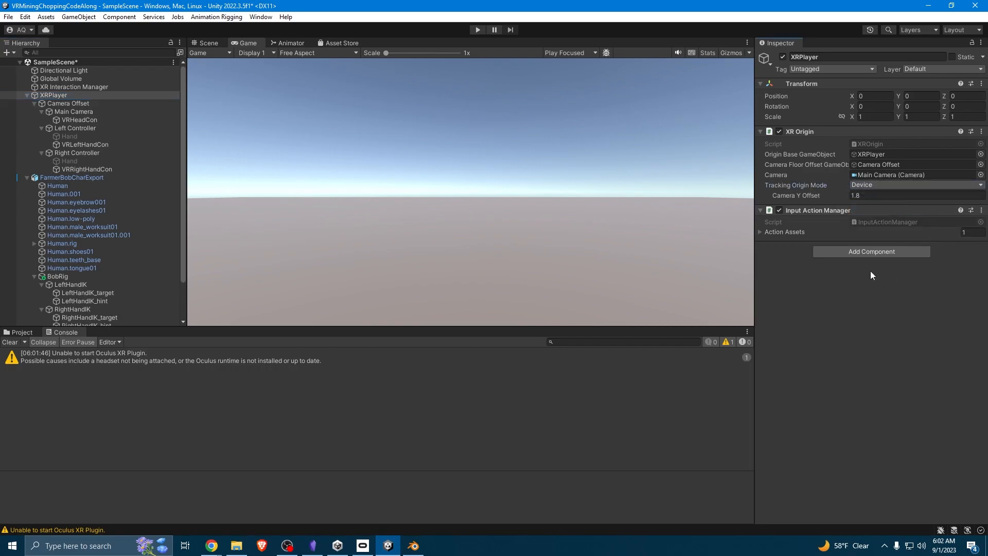
Start Play mode and check the Main Camera's position on the character in the Scene view
click(478, 29)
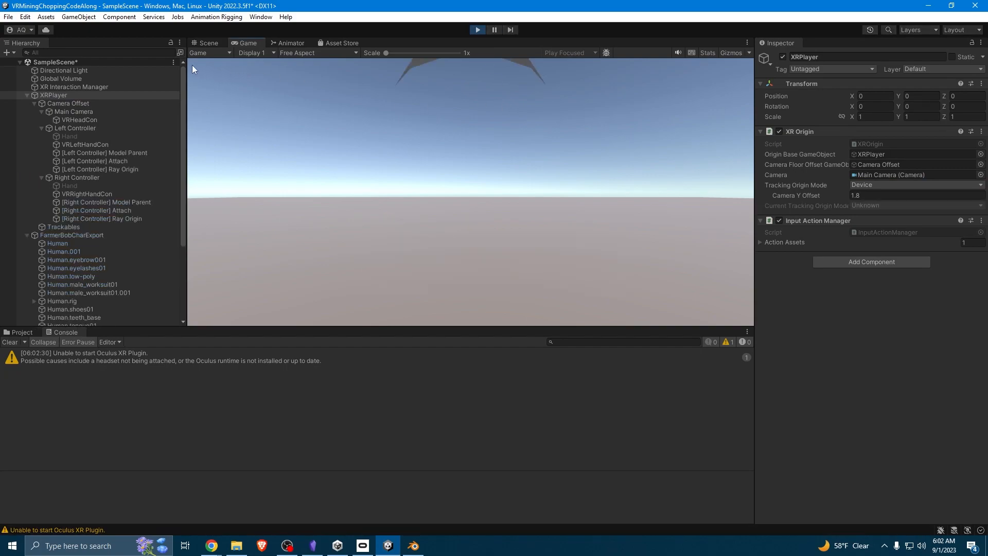
click(211, 43)
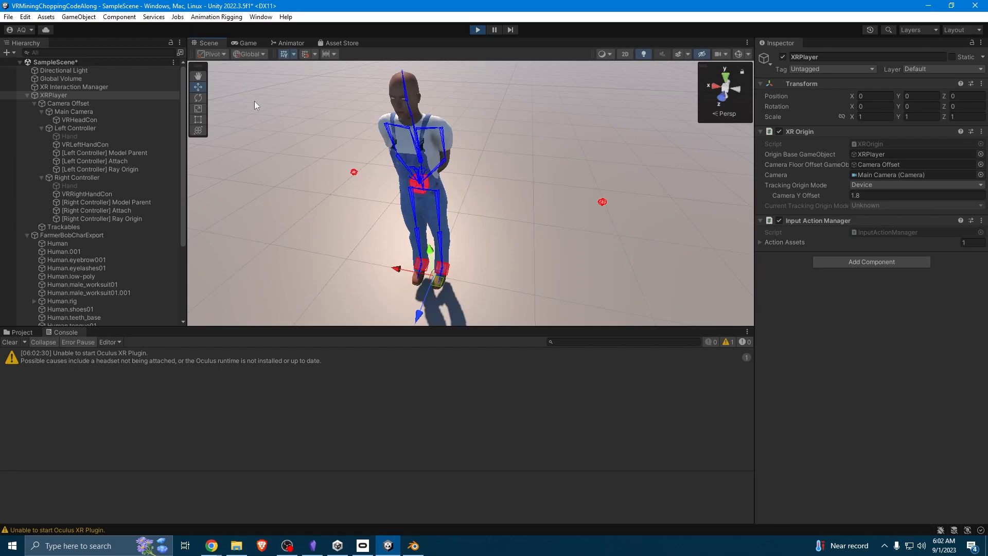
click(74, 112)
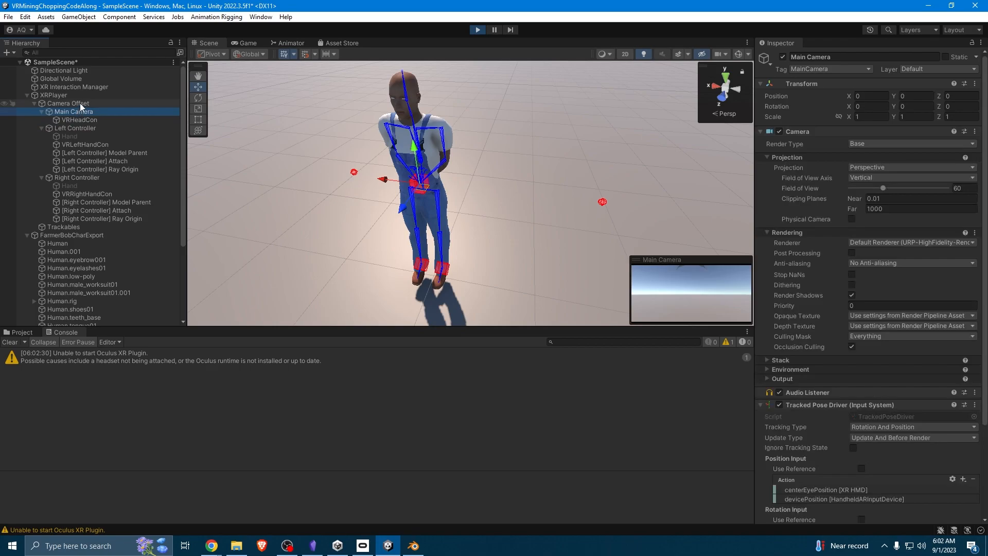
Inspect Camera Offset's transform, XRPlayer's XR Origin settings, and the HeadIK constraint during Play mode
click(79, 103)
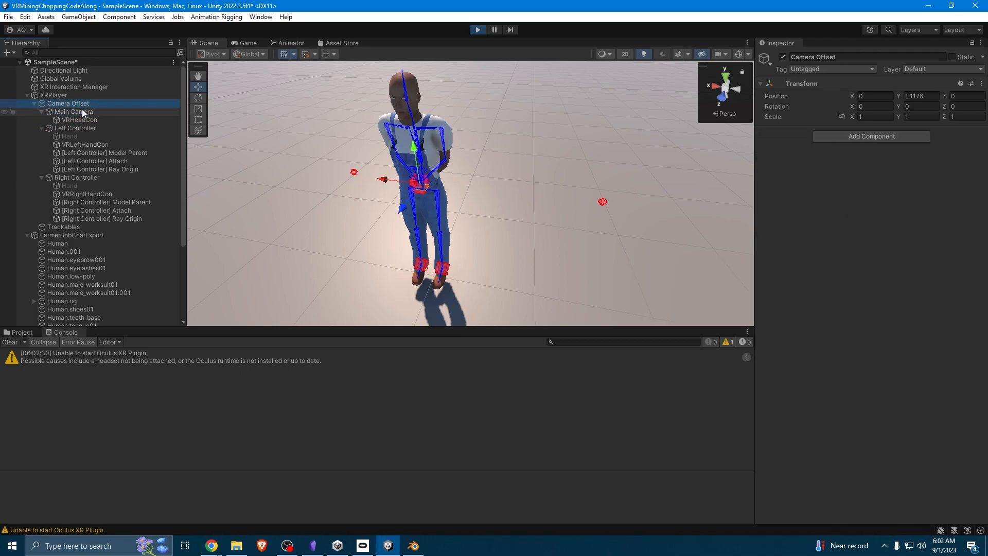
click(82, 110)
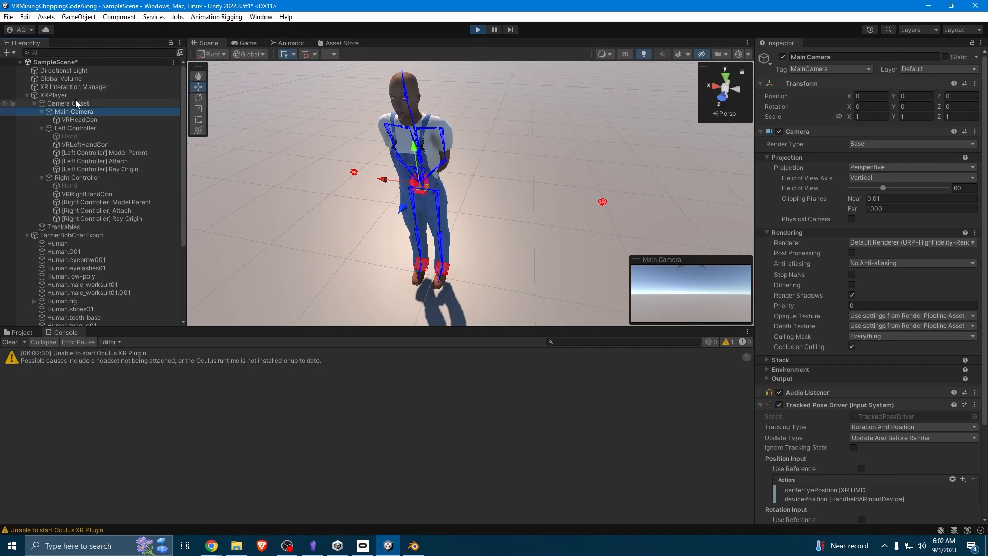
click(75, 95)
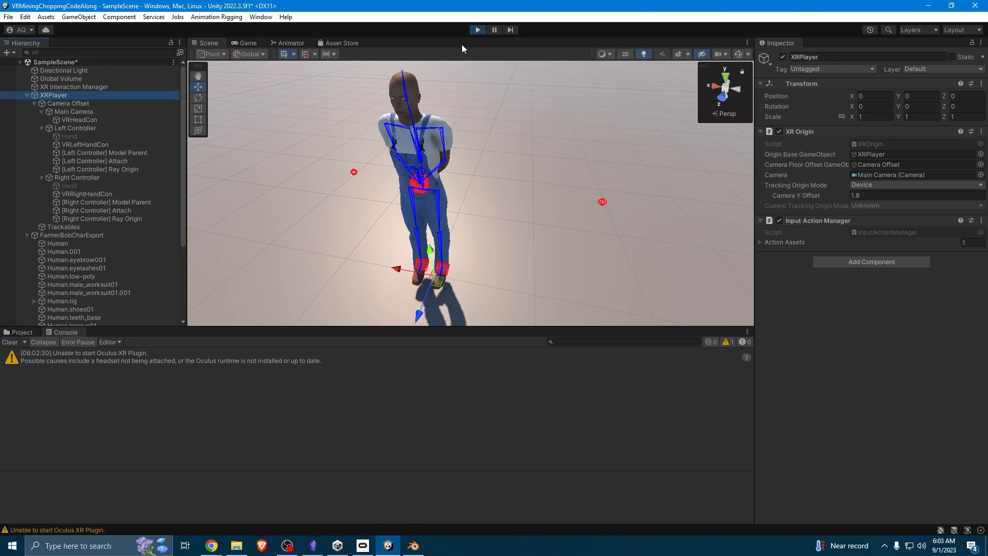
scroll(91, 212, down, 5)
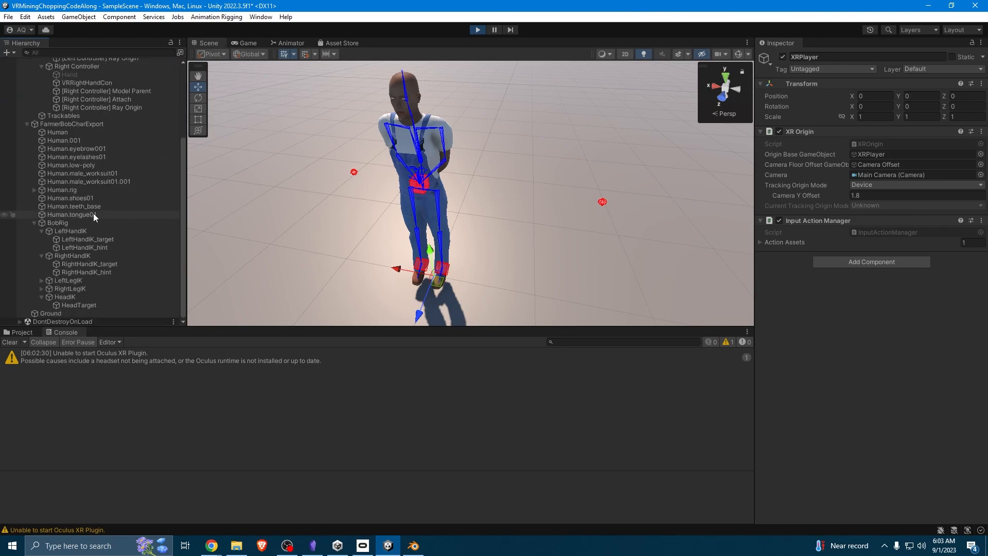
click(77, 306)
click(72, 296)
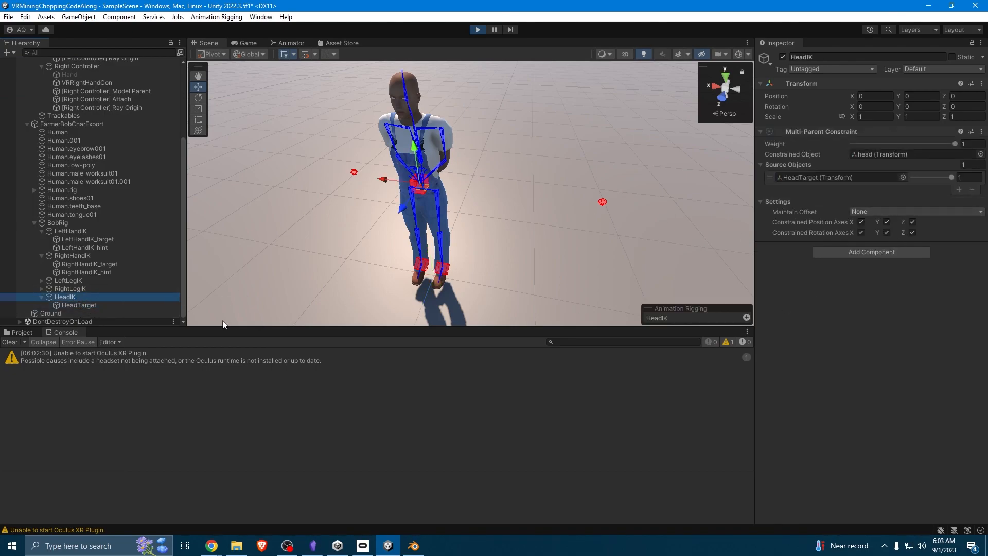
Try a Head Body Position Offset Y of -0.3 on FarmerBobCharExport during Play mode, then stop playing and return to the Scene view
click(62, 124)
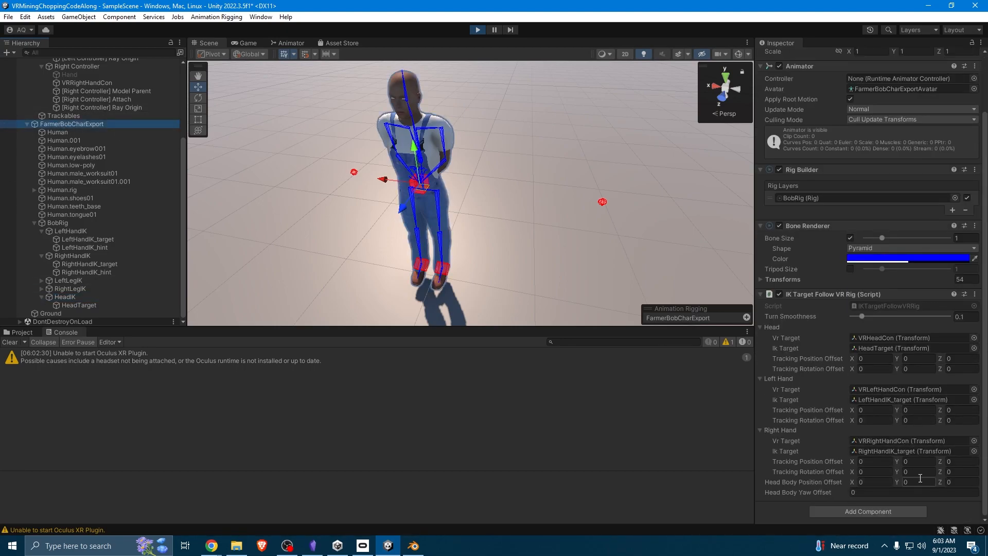
click(919, 481)
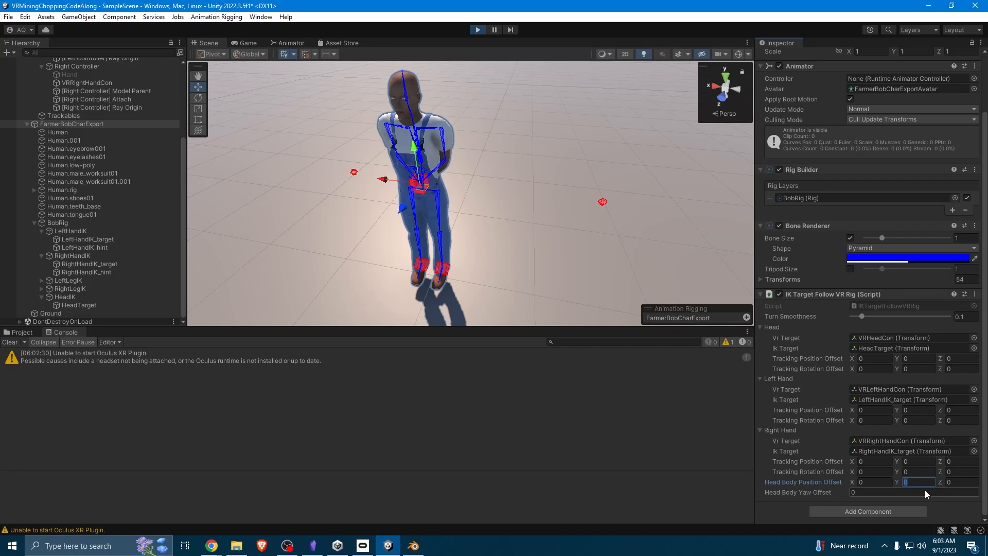
text(-0.3)
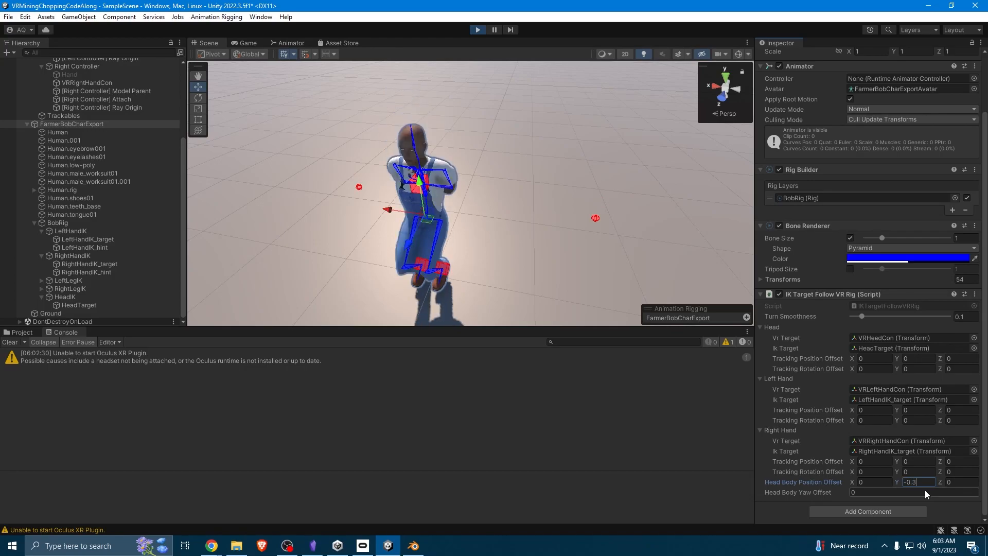
click(256, 41)
click(216, 42)
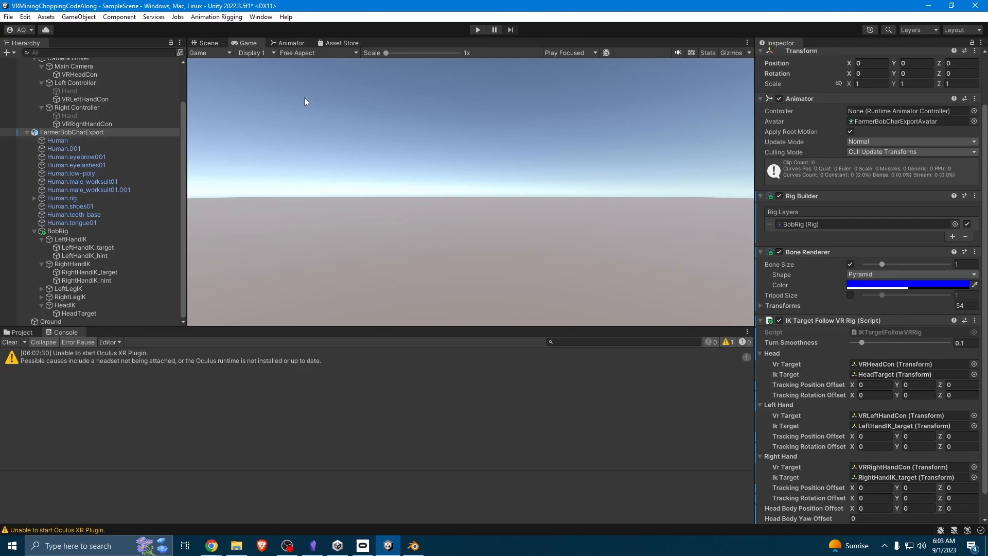
click(212, 43)
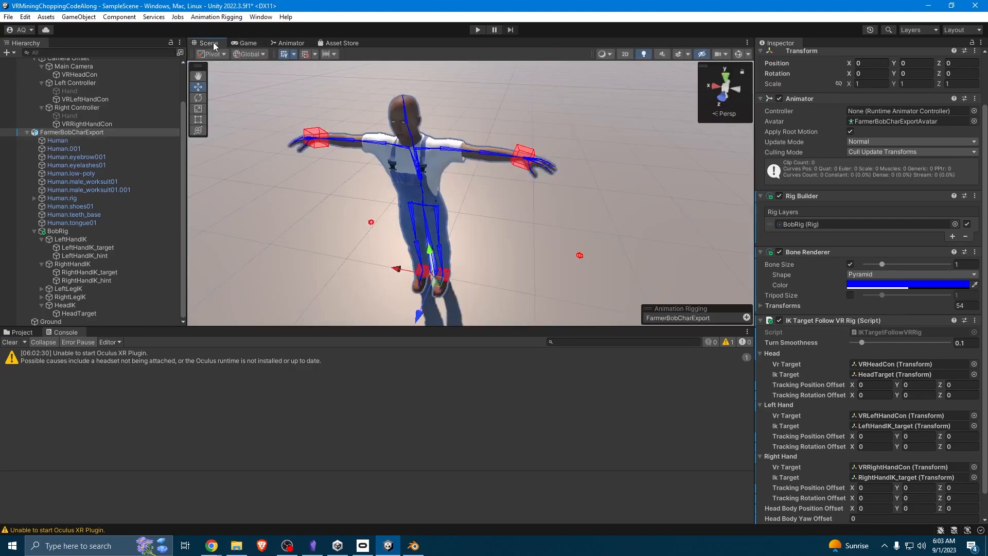
Deactivate the character's Human.001, eyebrow, eyelashes and low-poly meshes, leaving Human.male_worksuit01 active
click(62, 141)
click(70, 149)
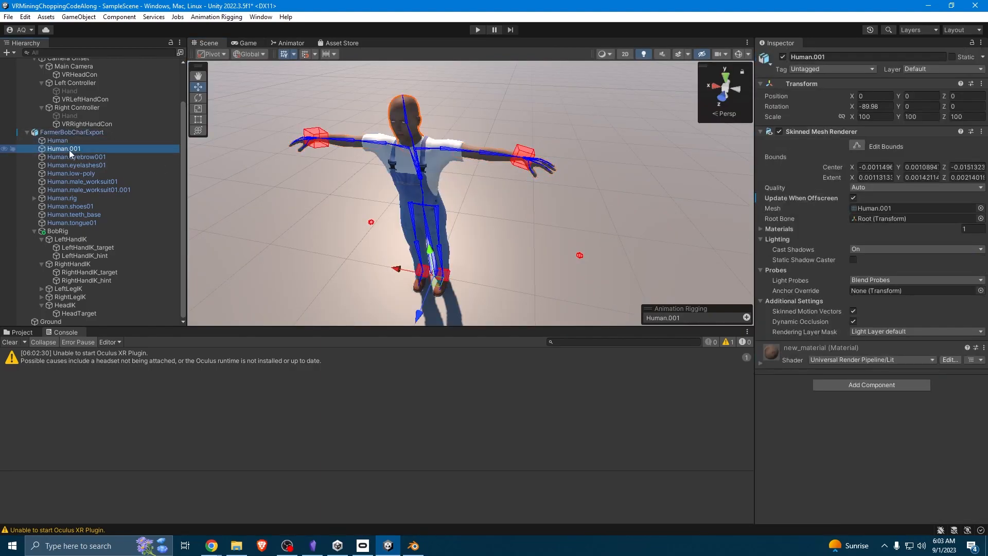
click(783, 56)
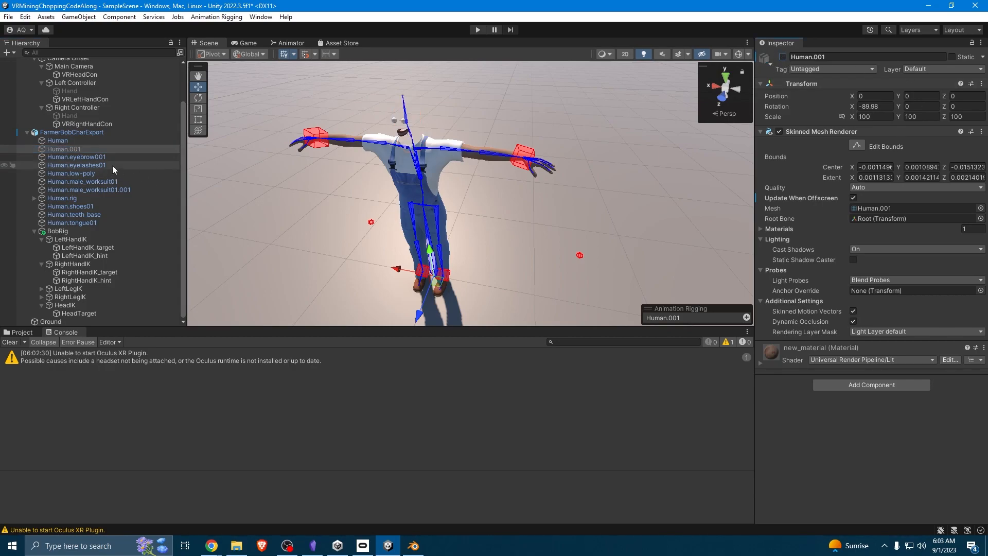
click(83, 157)
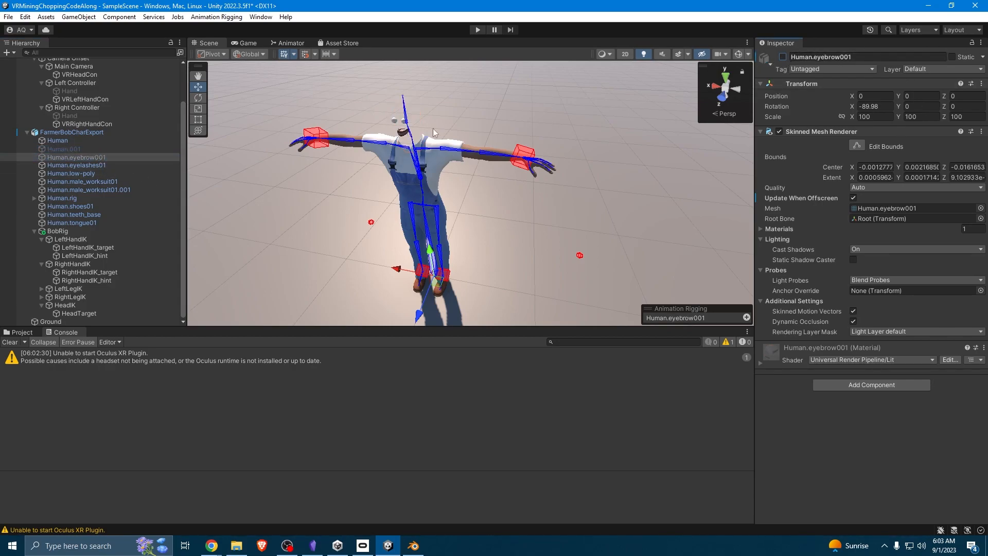
shift+click(100, 181)
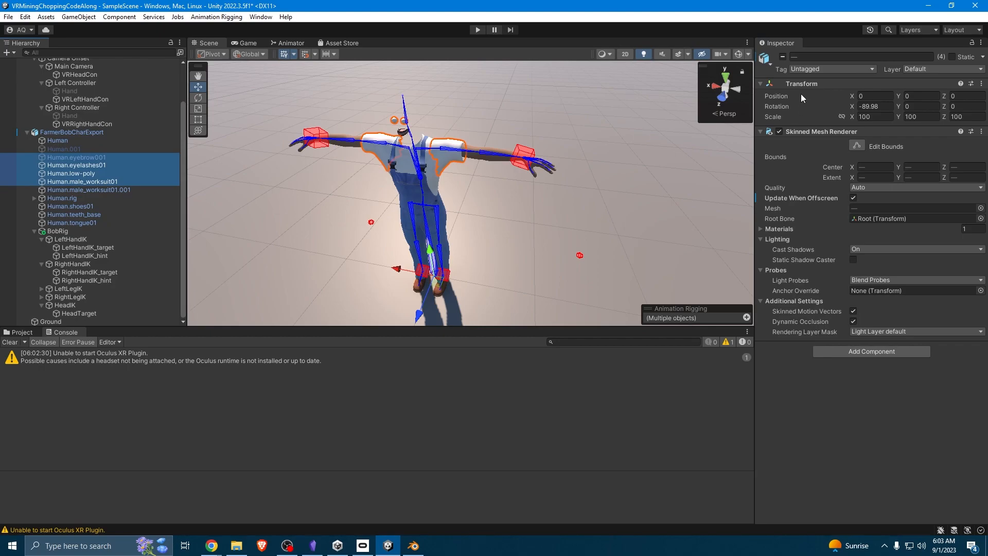
click(783, 56)
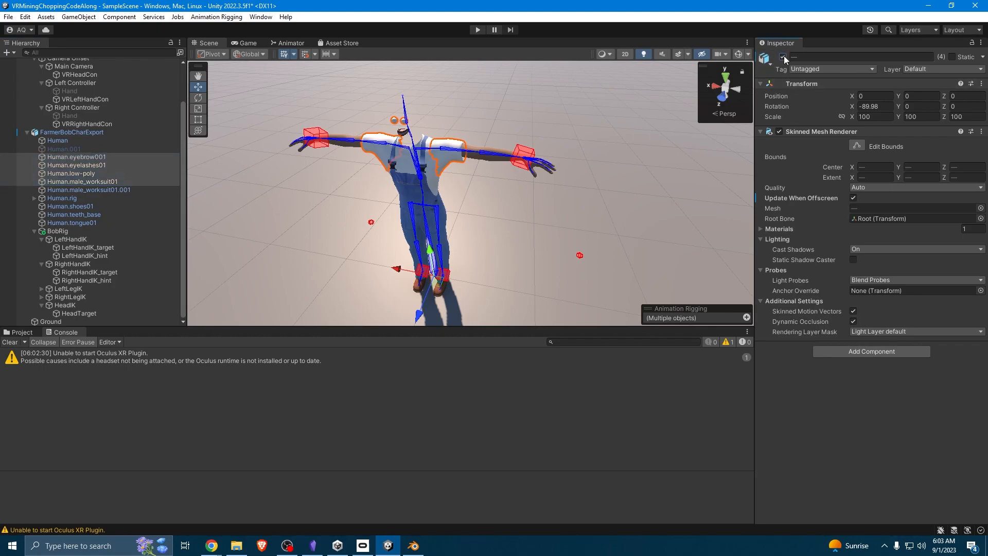
click(100, 181)
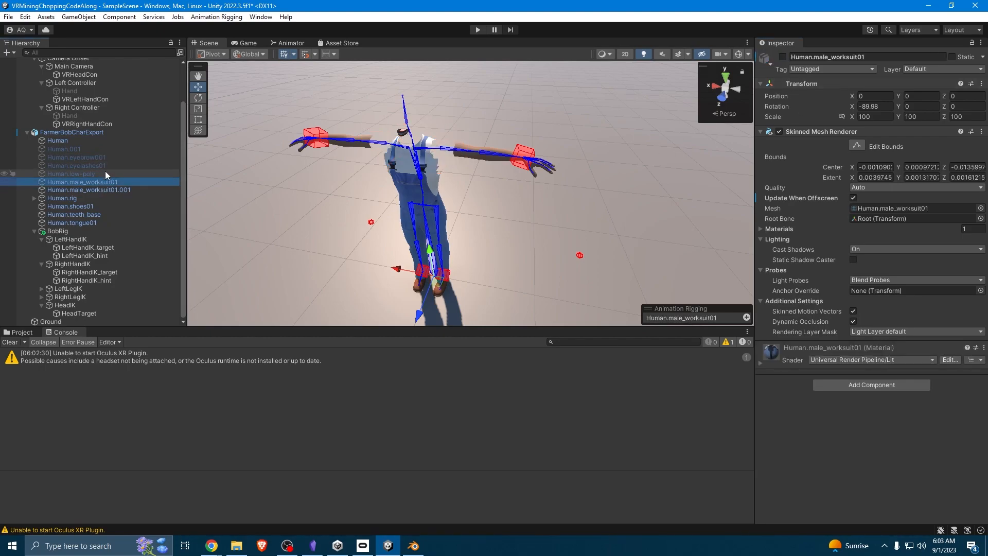
click(784, 56)
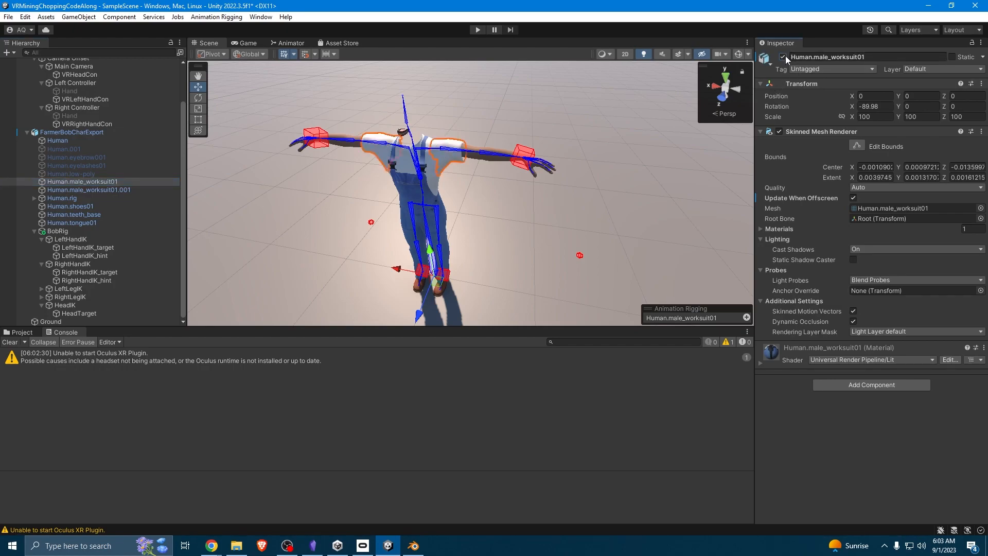
Deactivate the character's Human.male_worksuit01.001, Human.shoes01, Human.teeth_base and Human.tongue01 meshes
click(106, 190)
ctrl+click(102, 206)
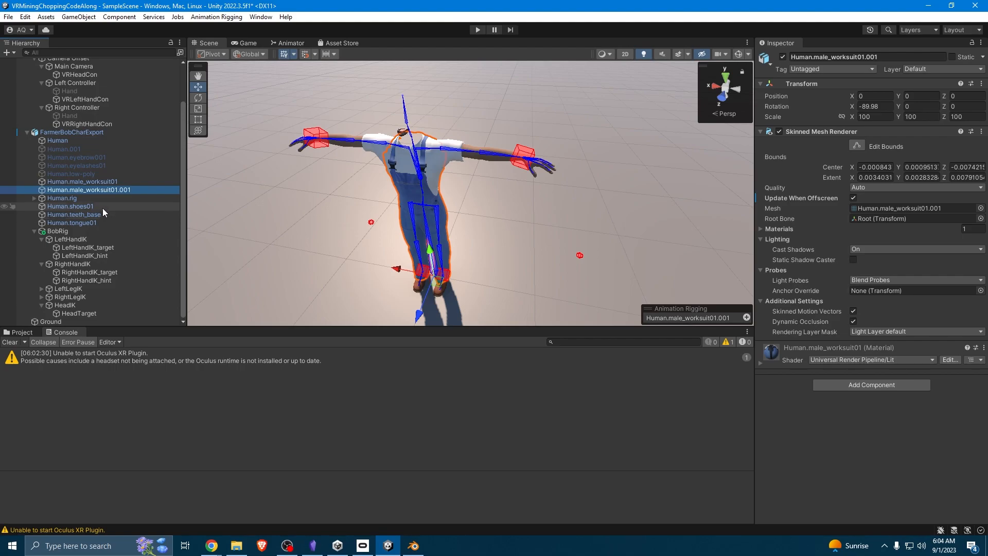
ctrl+click(103, 214)
ctrl+click(103, 222)
click(783, 57)
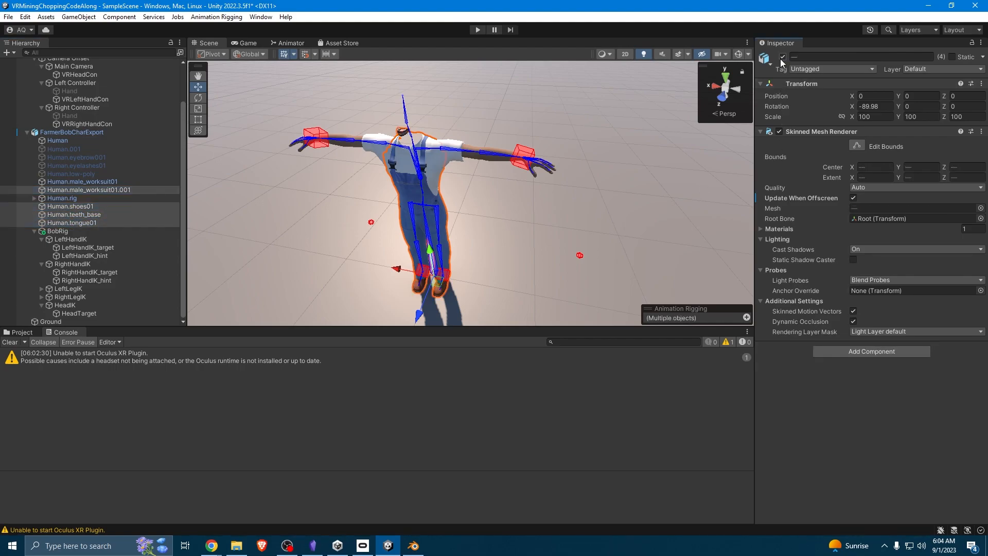
Raise the Camera Offset to the character's head height and set its Y position to 1.59
alt+drag(510, 242, 638, 206)
right_drag(638, 206, 402, 193)
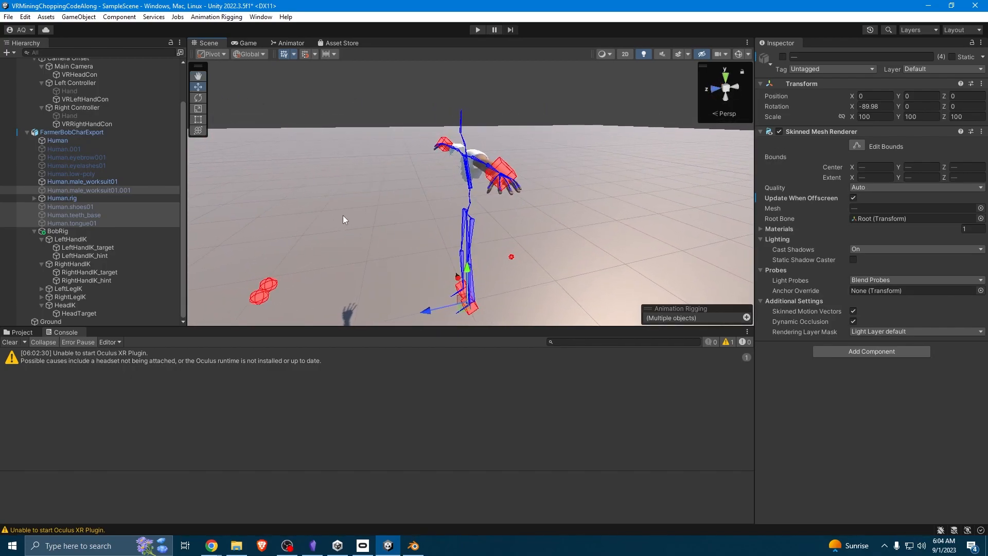
click(94, 248)
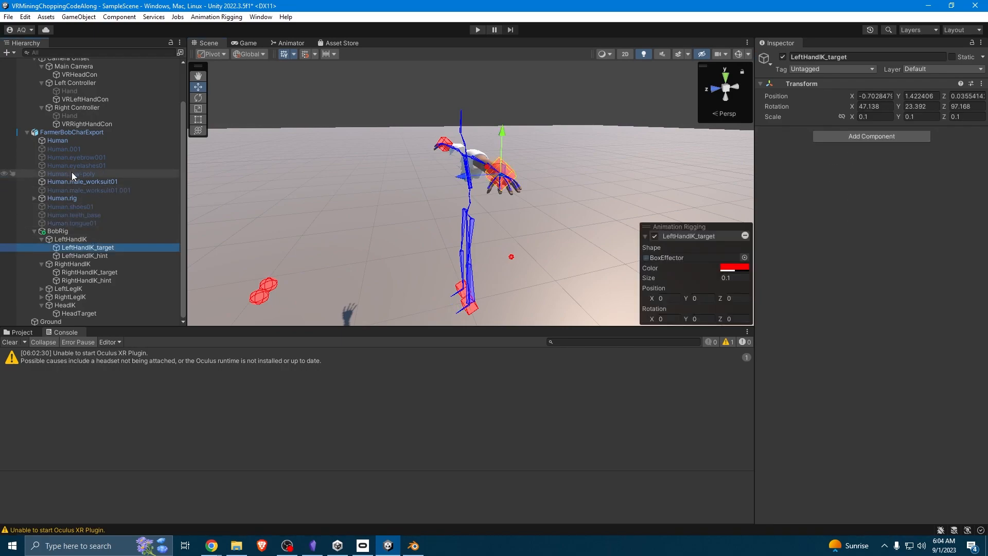
scroll(82, 291, up, 2)
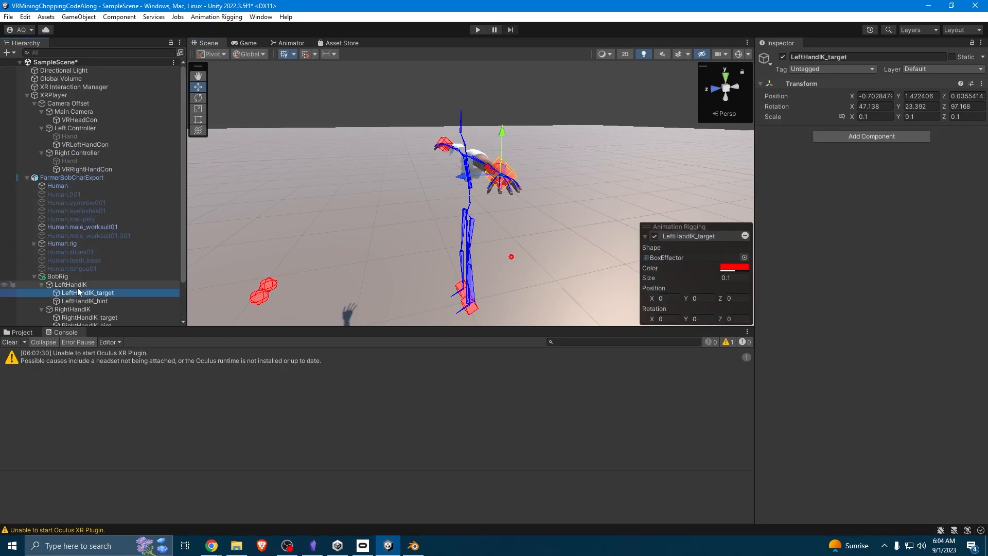
click(85, 104)
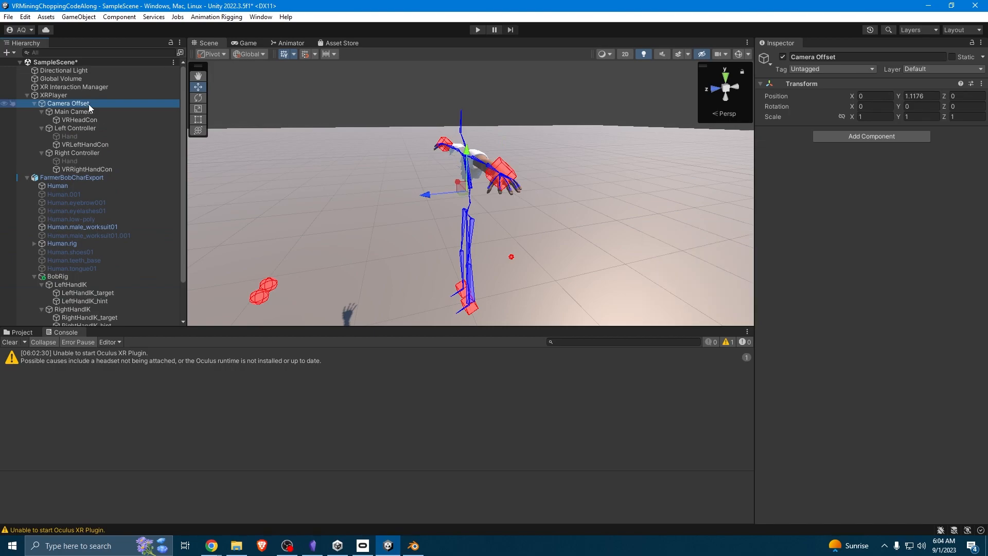
drag(469, 151, 480, 84)
click(921, 96)
click(932, 95)
key(BackSpace)
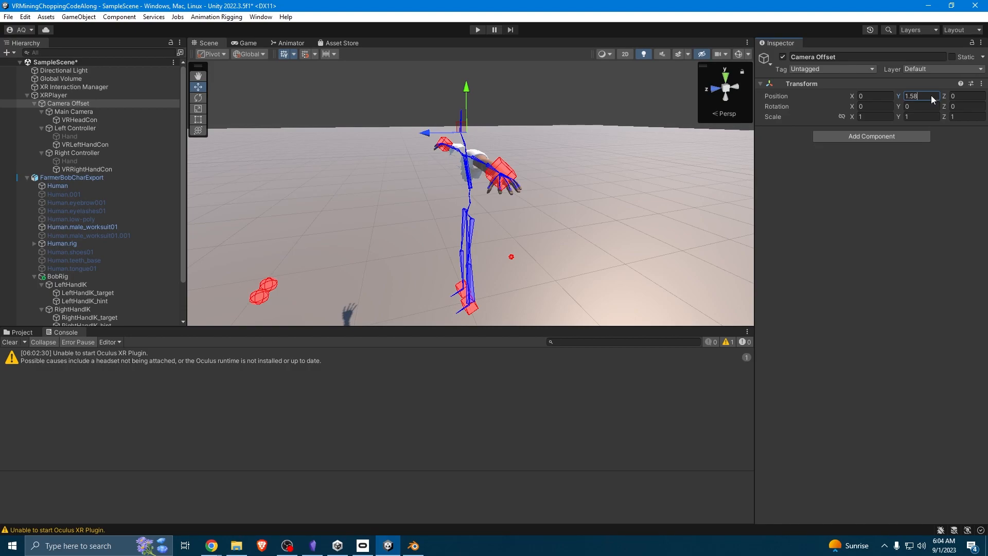
key(BackSpace)
text(9)
click(849, 271)
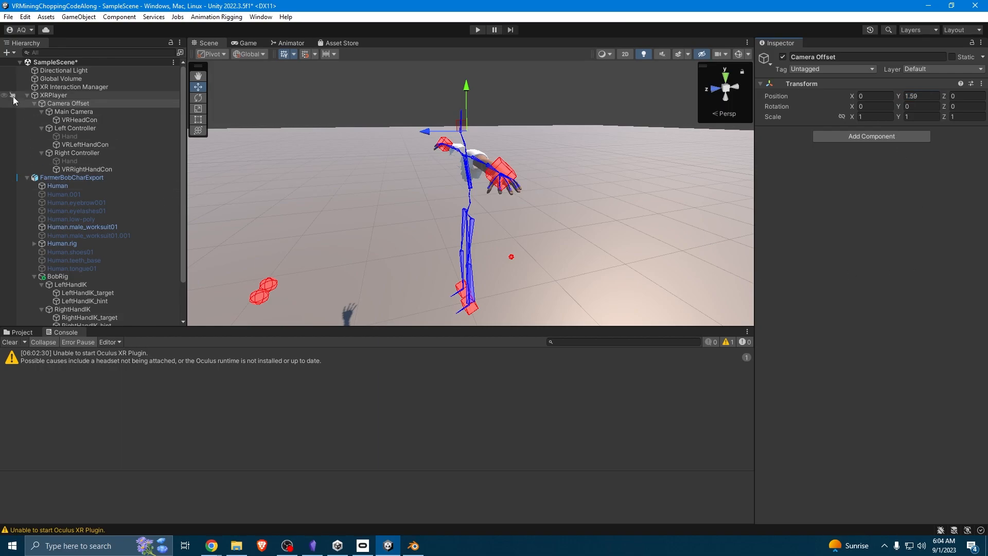
Set the Camera Y Offset of XRPlayer's XR Origin component to 1.59
click(53, 94)
click(796, 196)
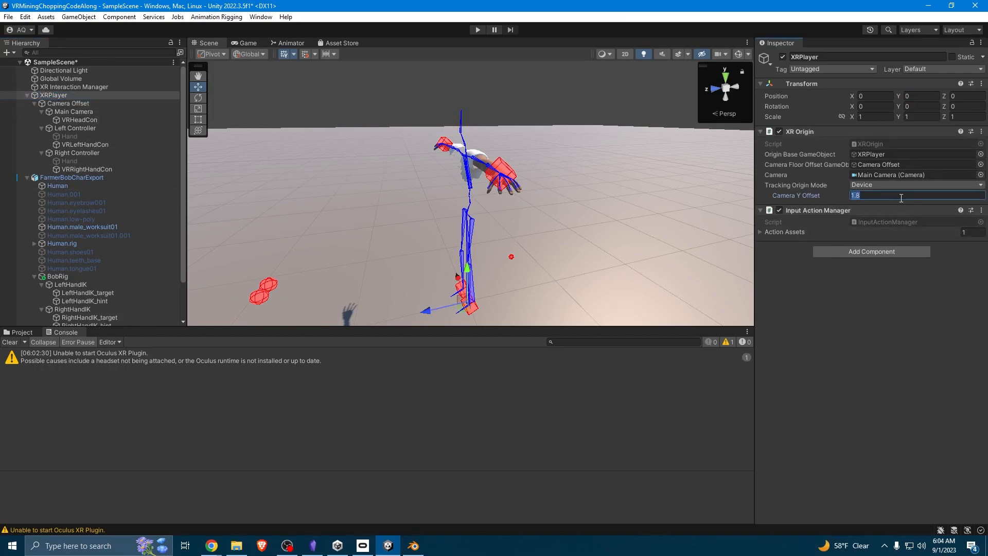
text(1.59)
click(860, 311)
Test lowering FarmerBobCharExport's Head Body Position Offset Y to about -0.57 in Play mode, and stop playing
click(477, 28)
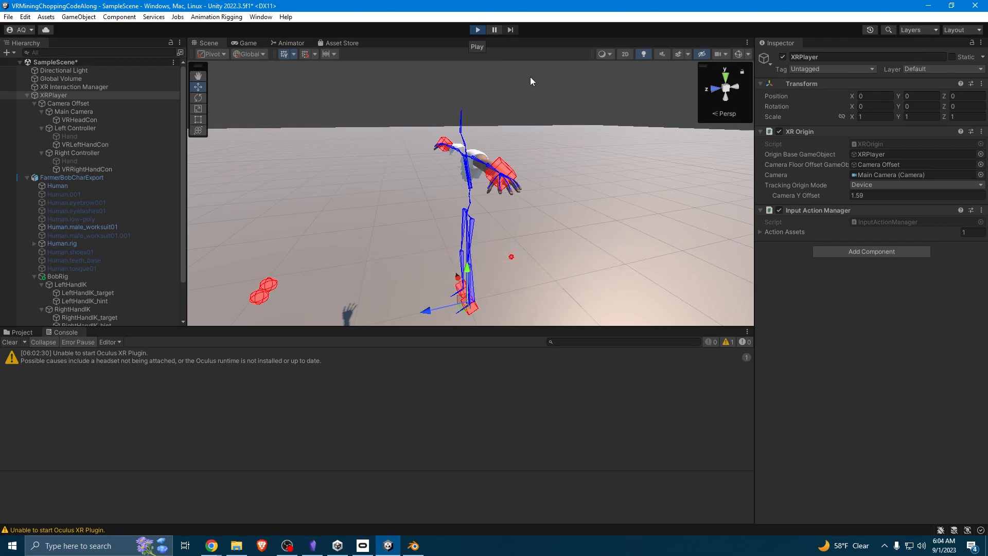
click(211, 42)
alt+drag(393, 166, 621, 219)
scroll(72, 278, down, 5)
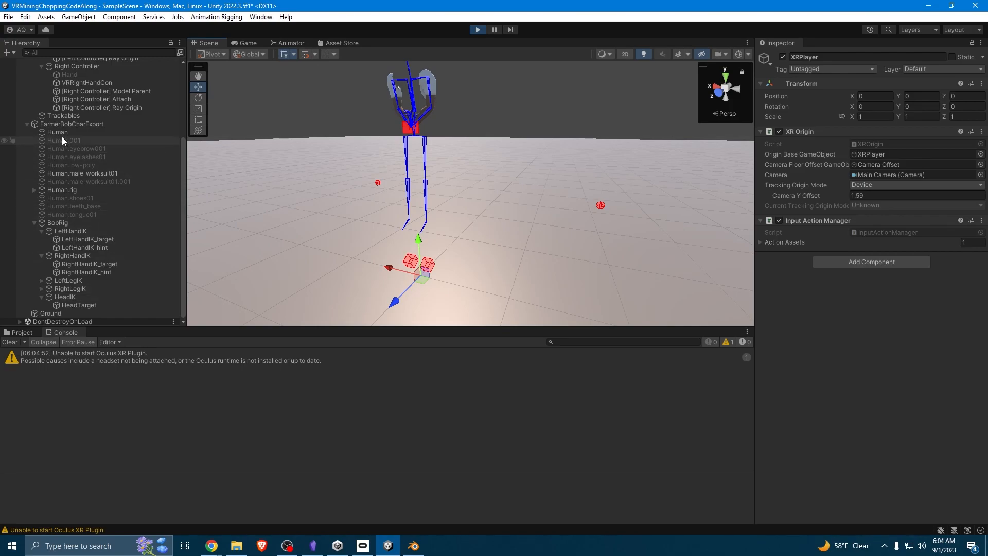
click(72, 123)
scroll(875, 427, down, 3)
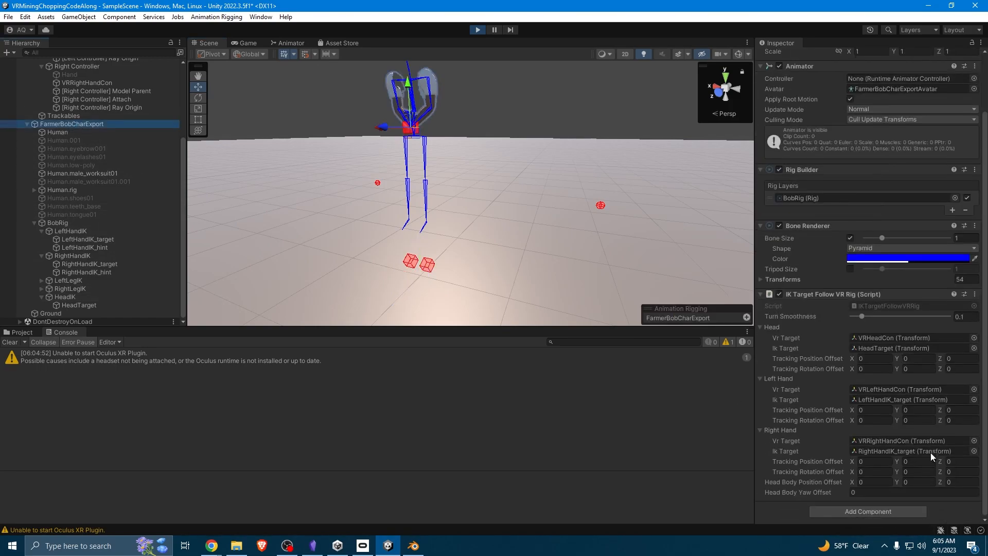
drag(899, 483, 888, 482)
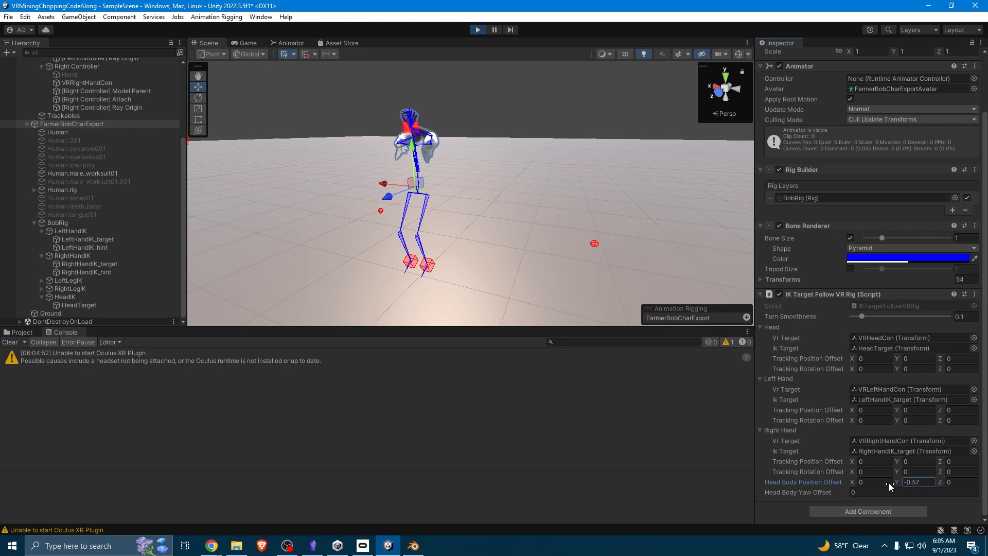
click(478, 30)
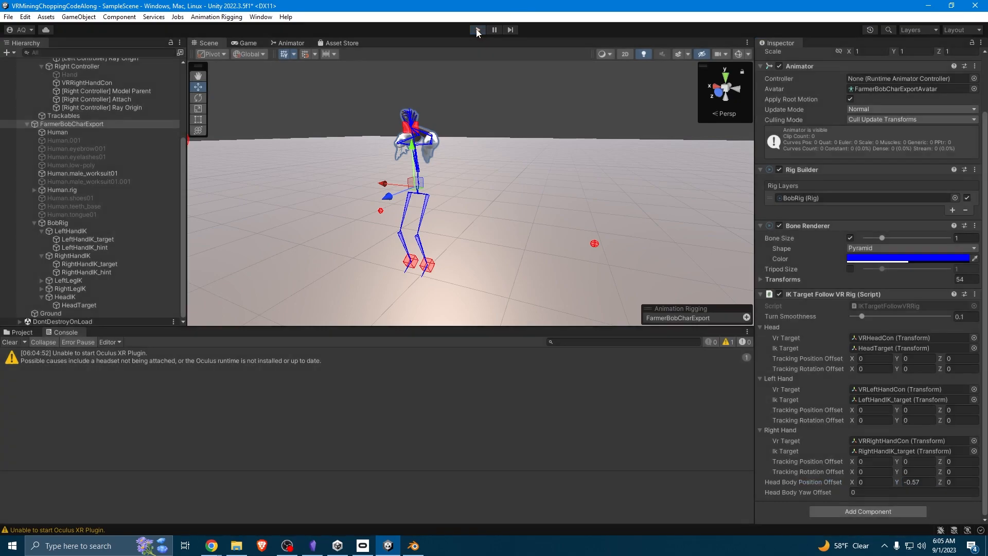
Set FarmerBobCharExport's Head Body Position Offset Y to -0.59 and start Play mode to check the pose
scroll(921, 463, down, 2)
click(924, 481)
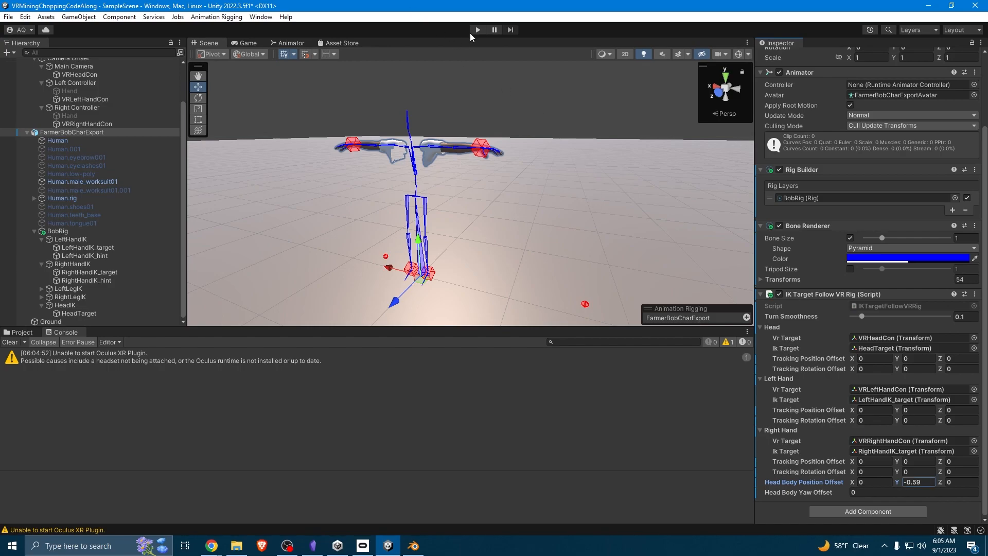
click(248, 44)
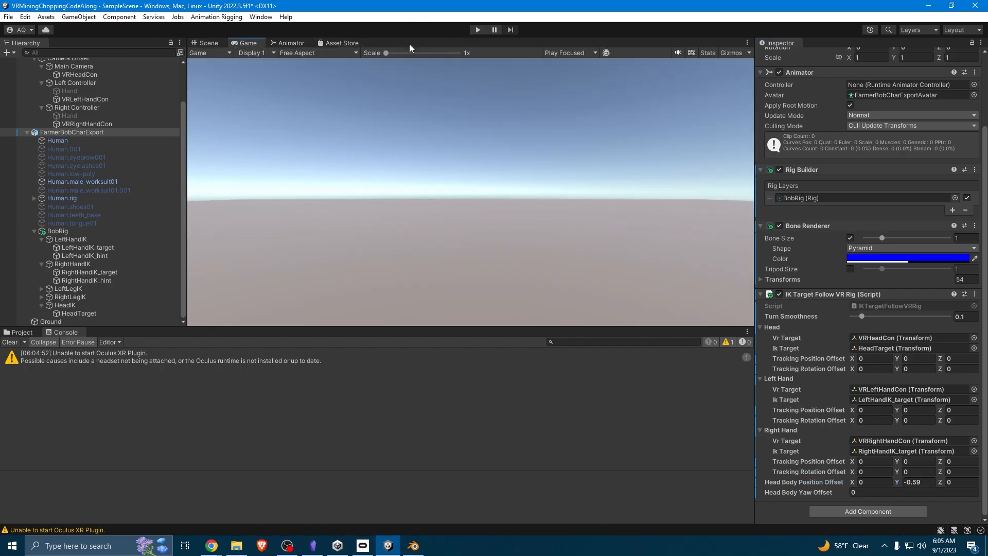
click(219, 45)
click(478, 29)
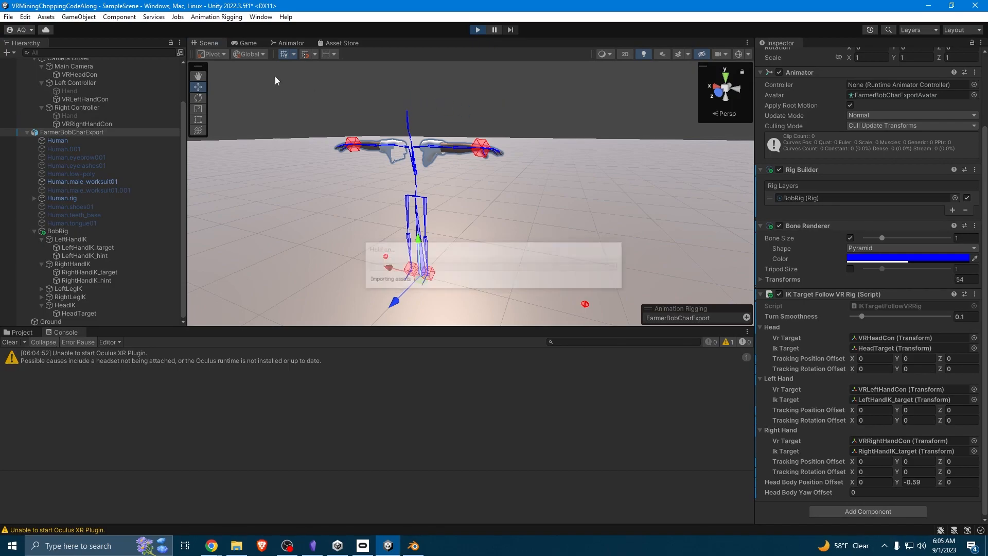
click(208, 45)
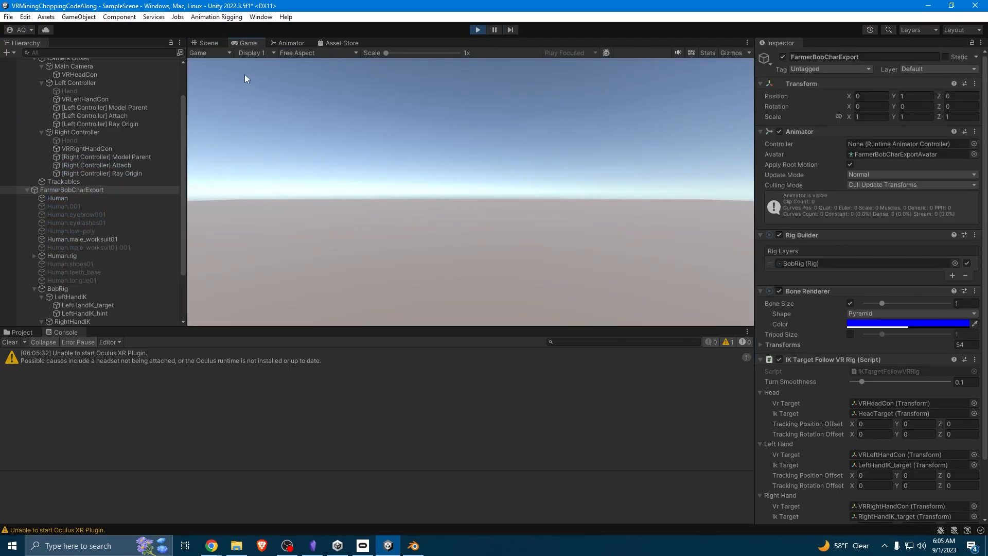
Inspect the character's pose in the Scene view during Play mode, and stop playing
right_drag(309, 198, 397, 215)
key(w)
key(d)
key(w)
key(s)
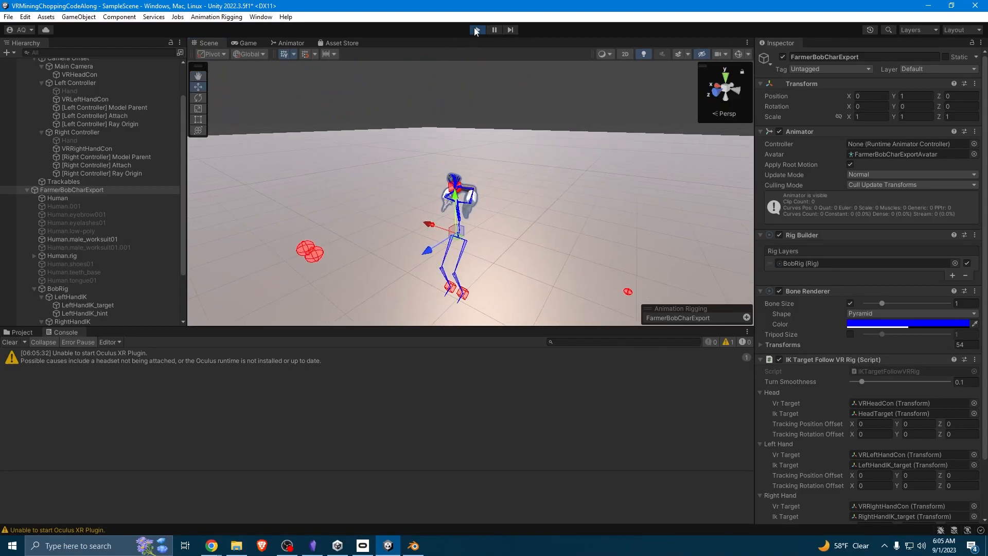
click(477, 33)
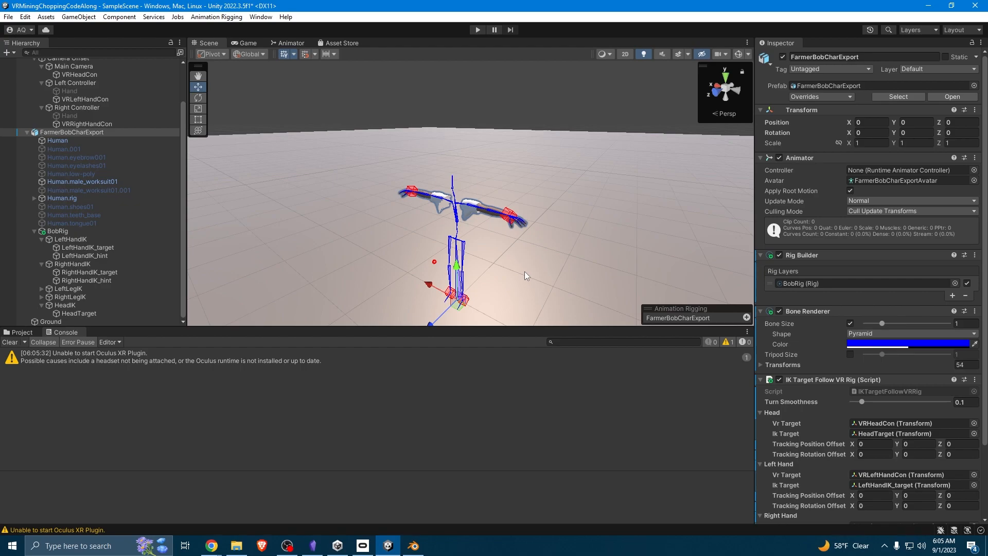
Examine the character's arms up close in the Scene view and start Play mode again
right_drag(607, 256, 636, 272)
right_drag(335, 260, 361, 189)
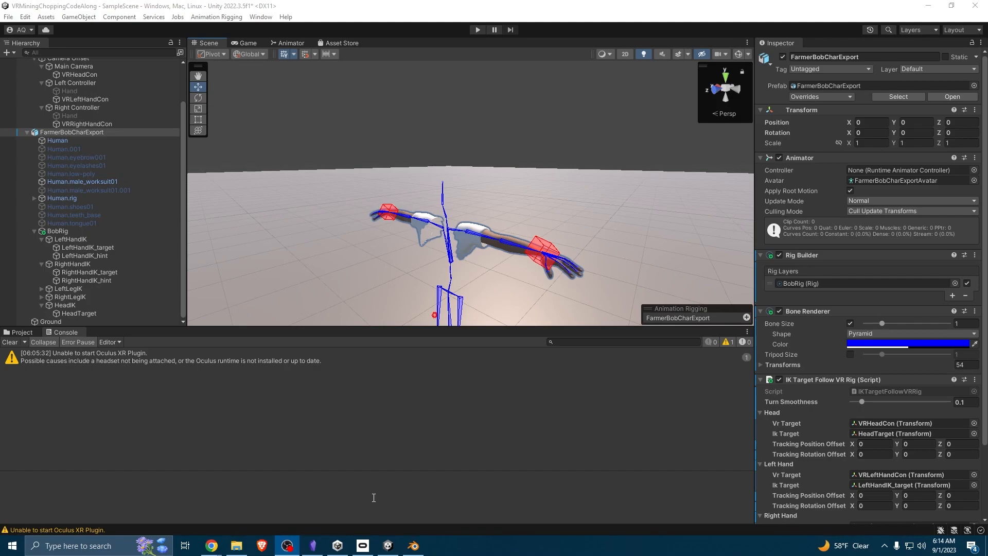
click(478, 29)
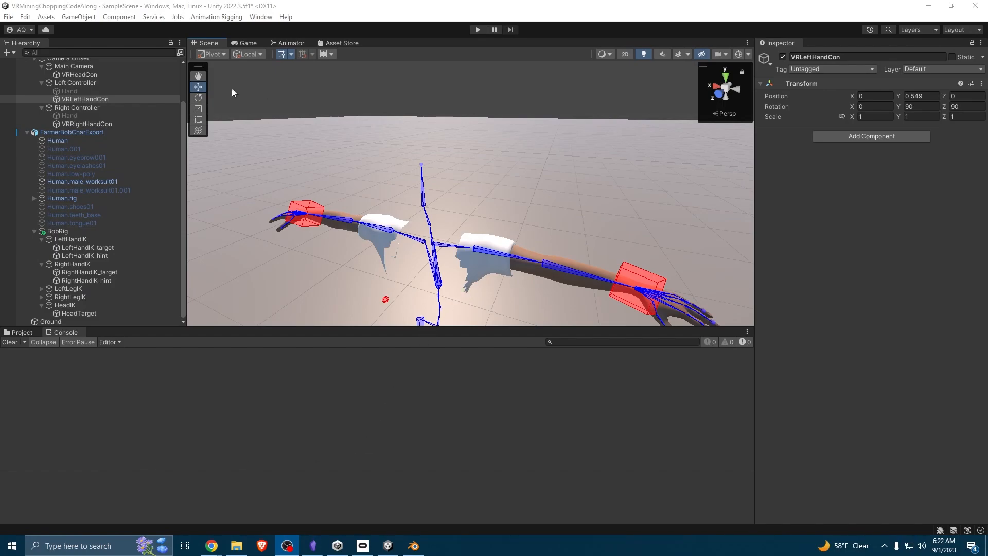
Activate the Hand cubes under both Left Controller and Right Controller
click(79, 90)
ctrl+click(76, 116)
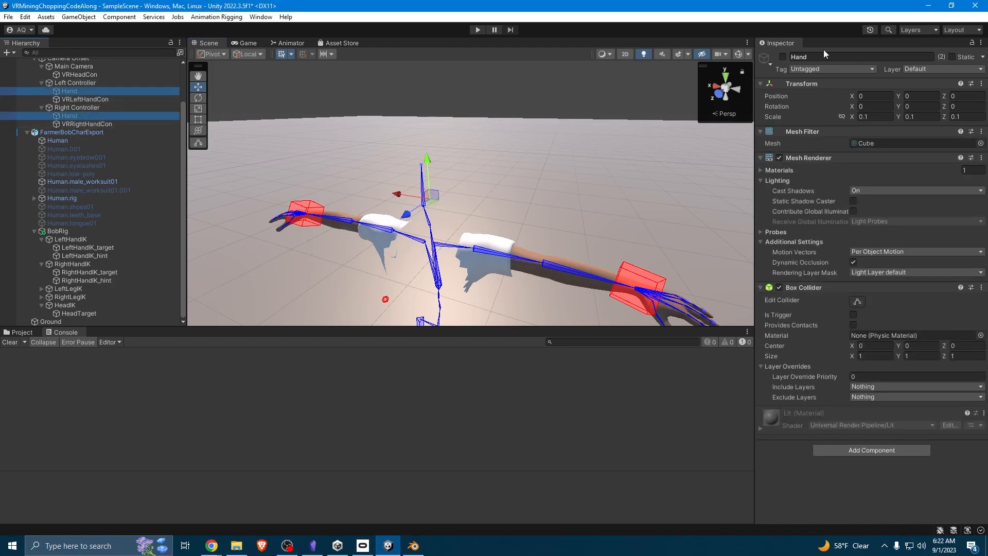
click(783, 57)
right_drag(431, 210, 464, 248)
key(w)
key(s)
key(w)
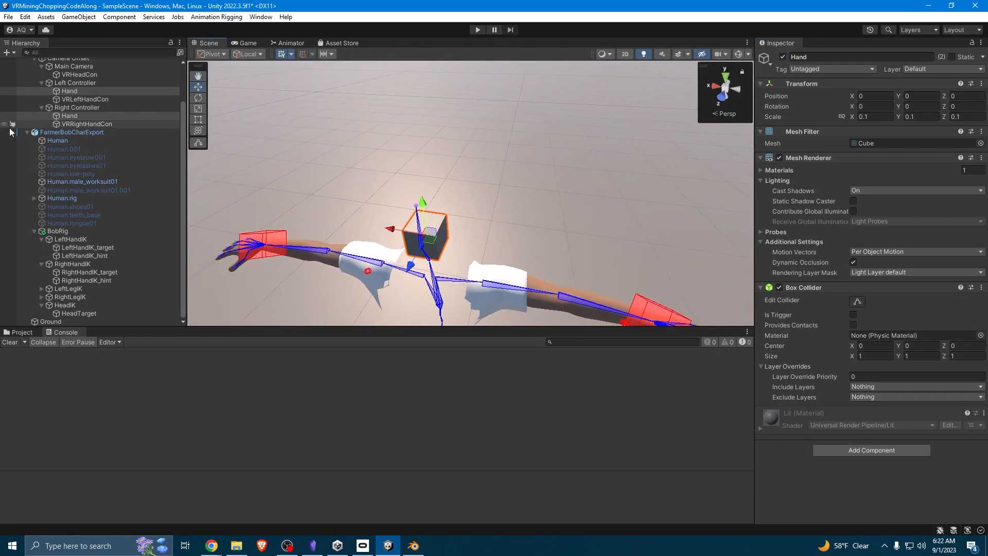
Separate the controllers along X, moving Right Controller to about -0.337 and Left Controller to about 0.2
click(63, 109)
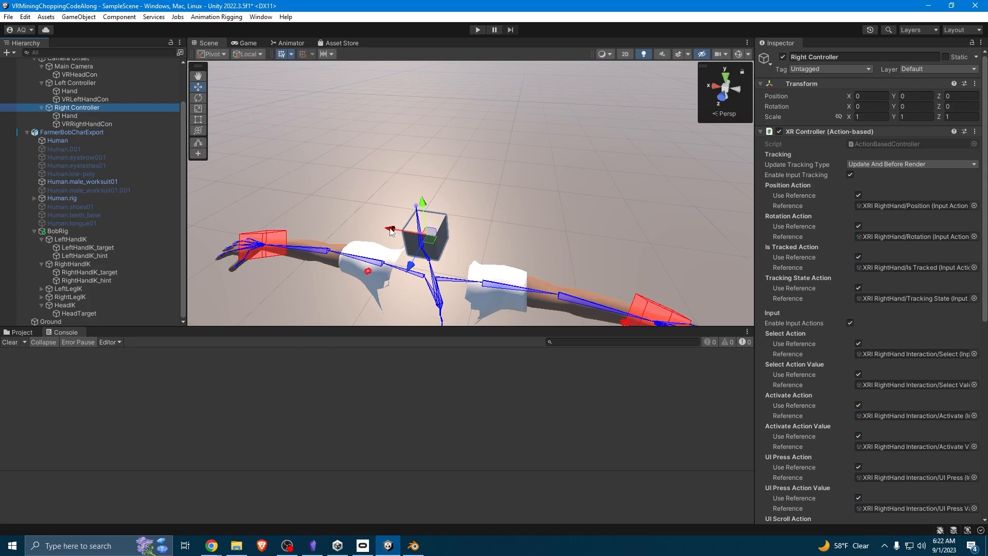
drag(395, 233, 500, 250)
click(64, 83)
drag(396, 229, 339, 218)
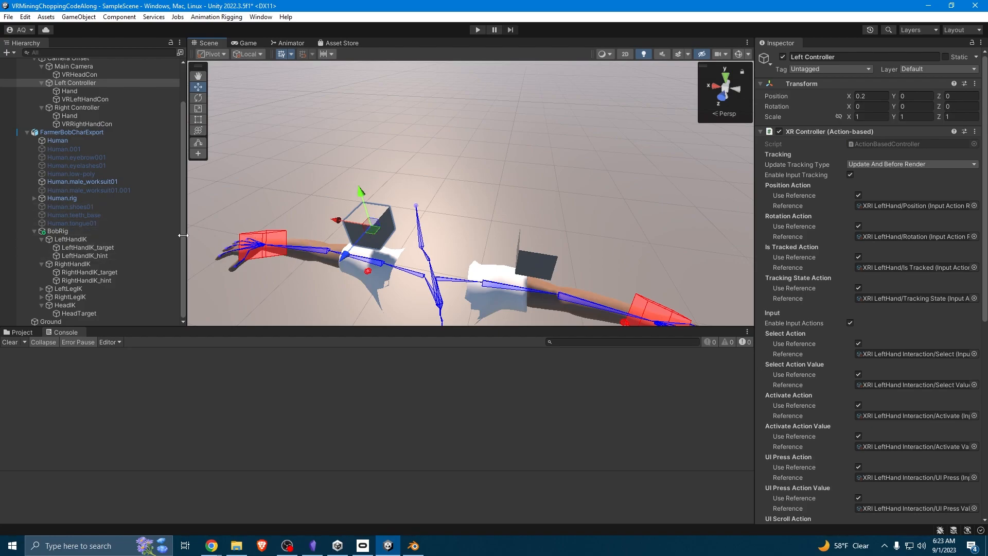
Scale the Left Controller's Hand cube to 0.03 on X, Y and Z
click(89, 88)
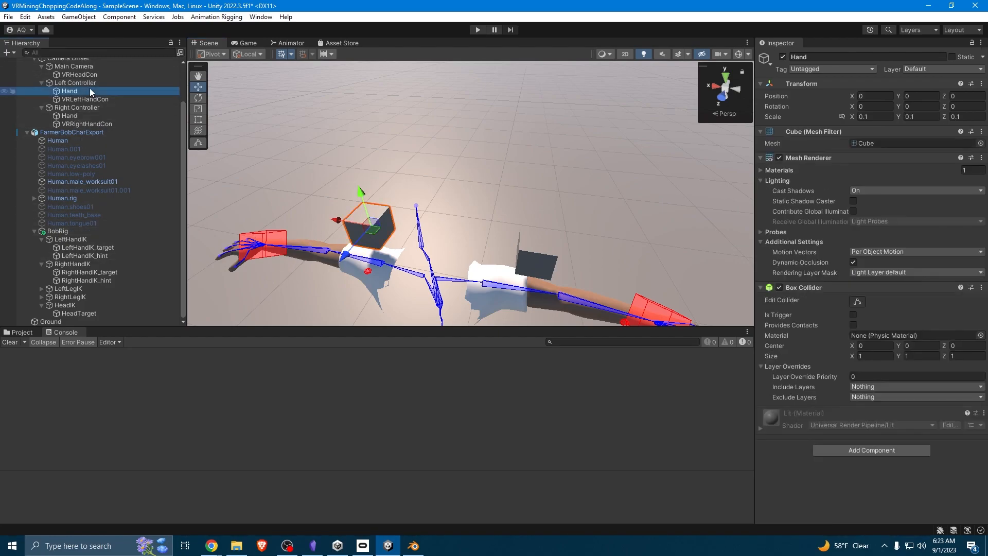
click(879, 116)
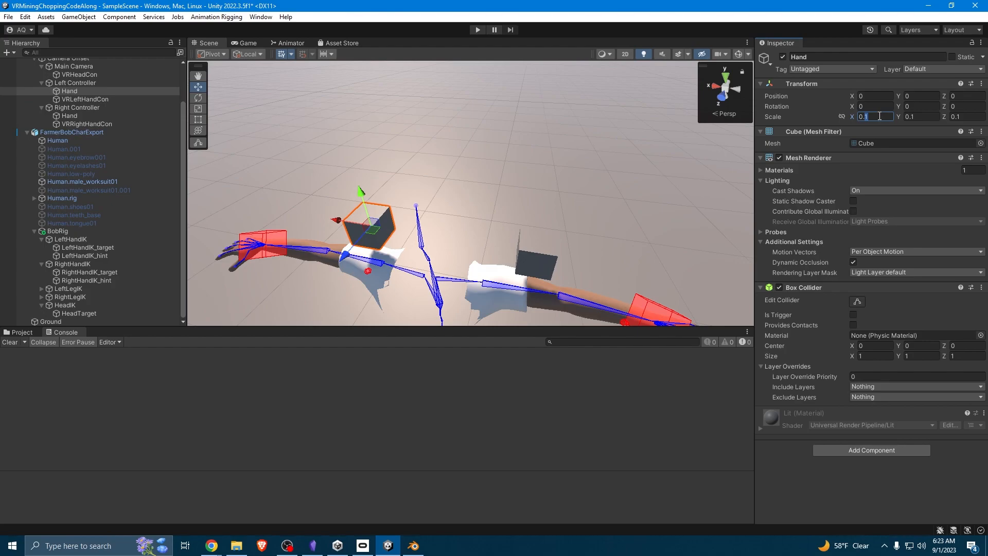
text(0.03)
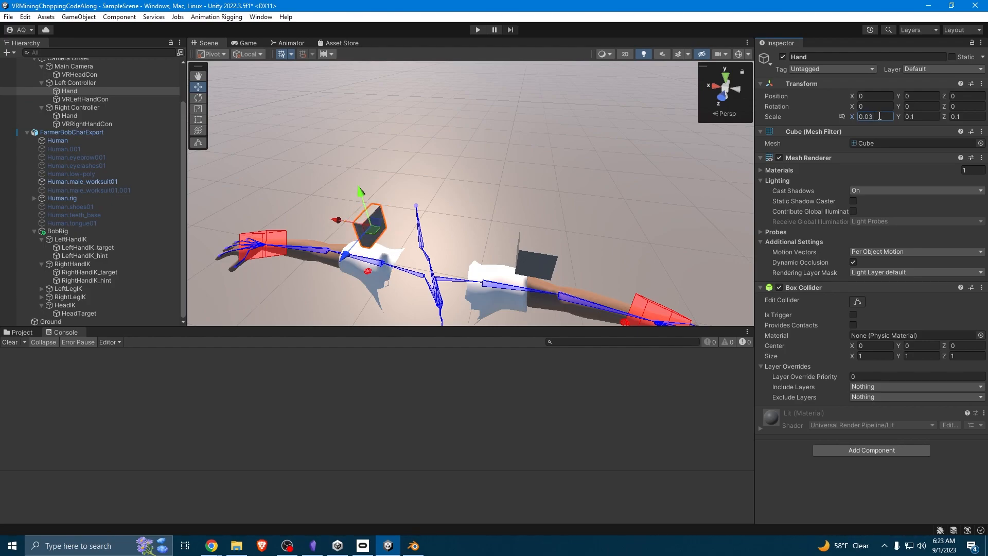
click(925, 118)
text(0.03)
click(975, 114)
text(0.03)
Scale the Right Controller's Hand cube to 0.03 on X, Y and Z
click(98, 122)
click(97, 114)
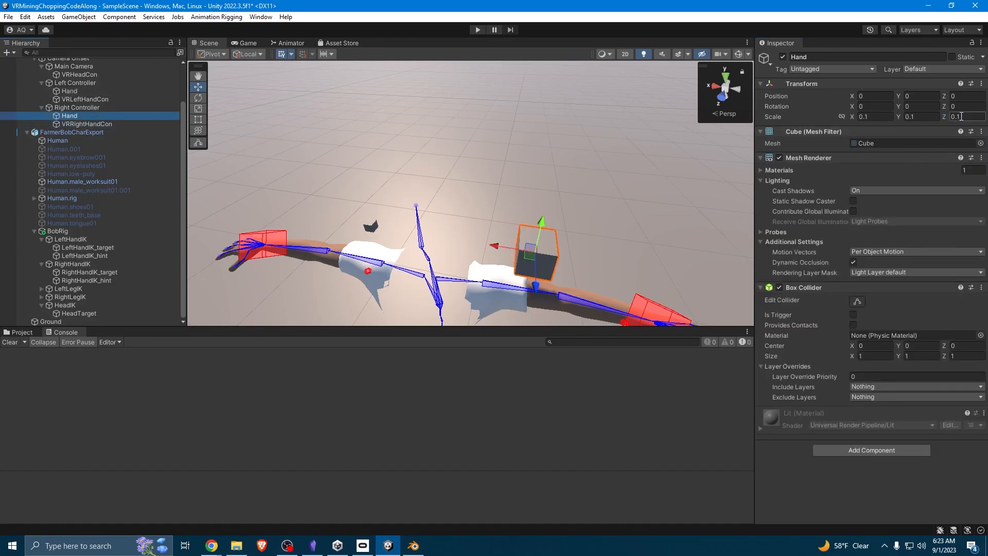
click(880, 114)
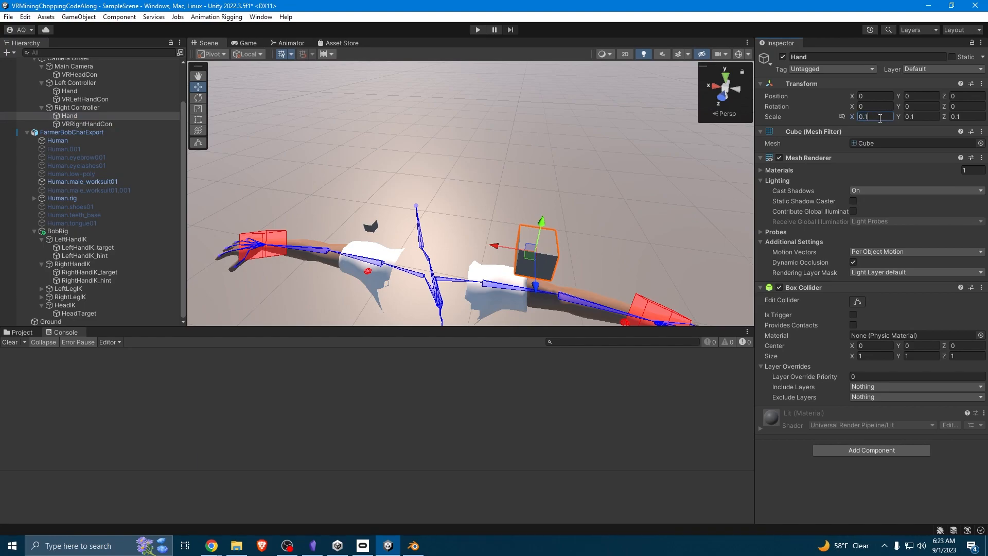
text(0.03)
click(925, 118)
text(0.0)
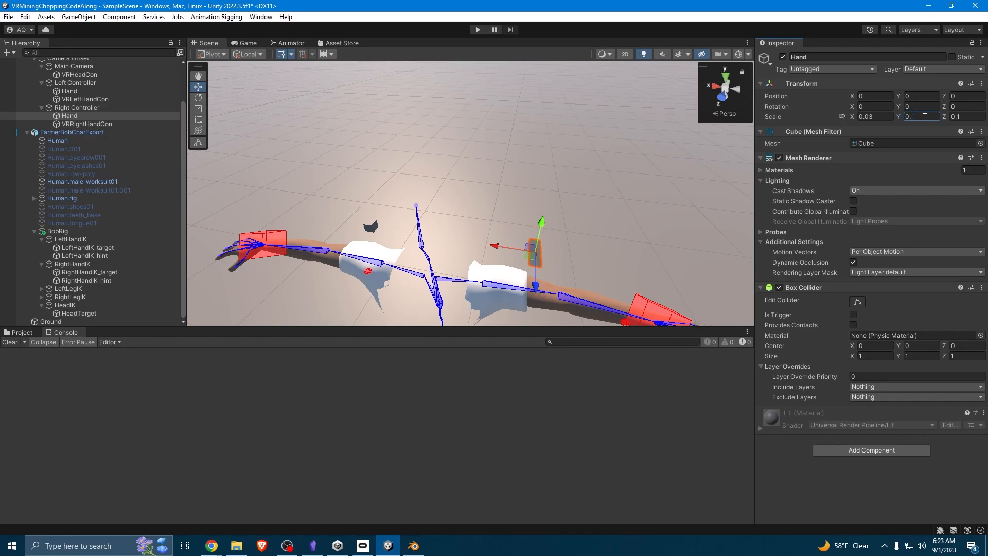
click(973, 120)
key(BackSpace)
text(03)
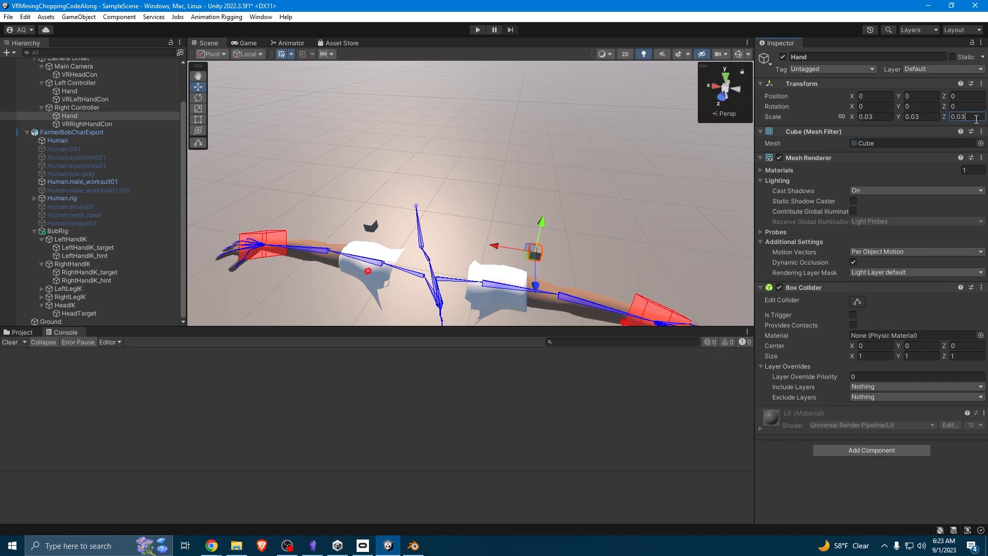
Reset the positions of Right Controller and Left Controller to 0, 0, 0
click(19, 109)
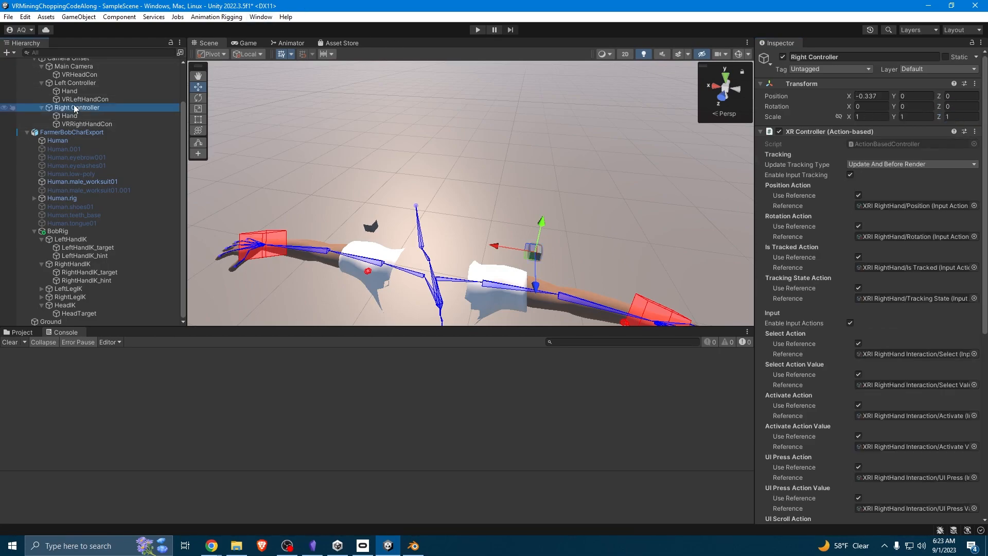
right_click(75, 112)
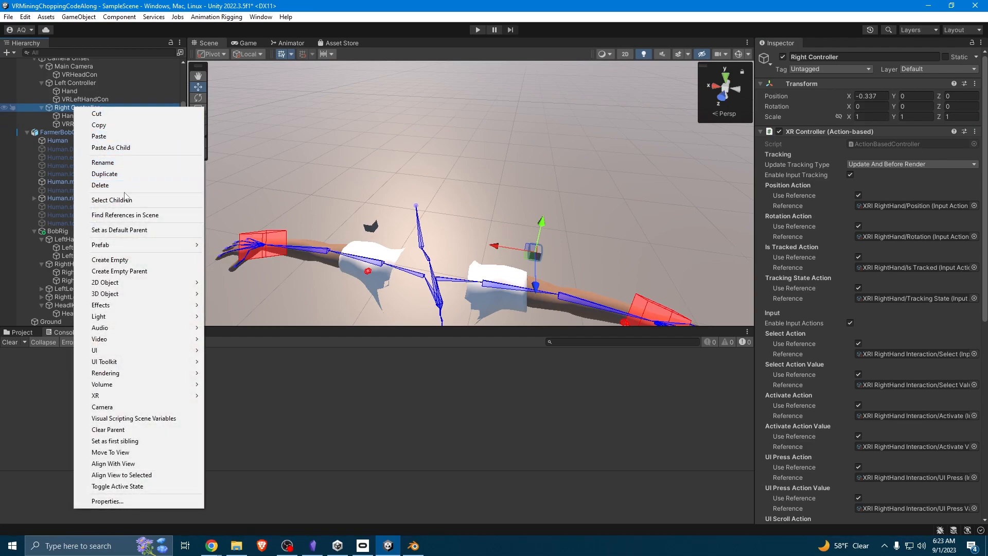
right_click(826, 88)
click(840, 93)
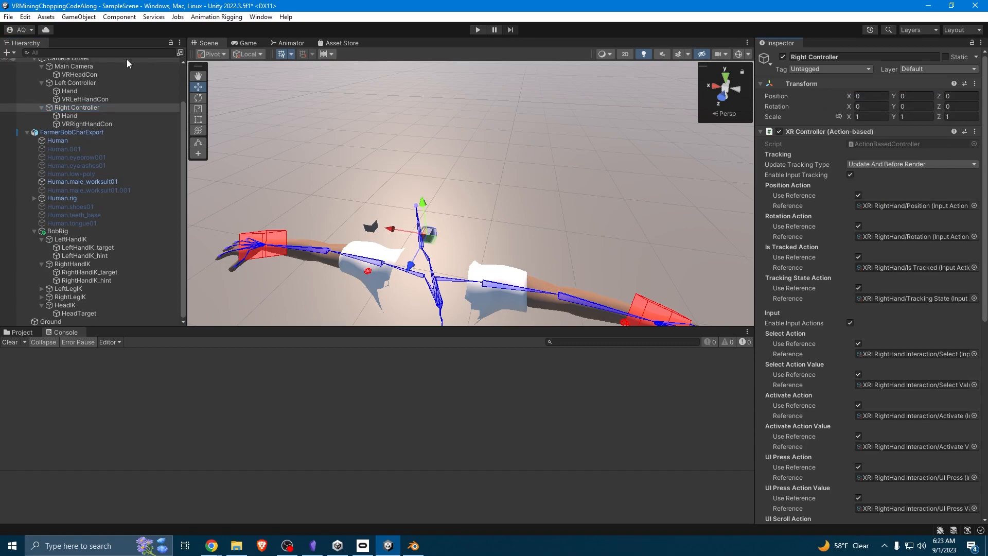
right_click(73, 85)
right_click(833, 84)
click(866, 94)
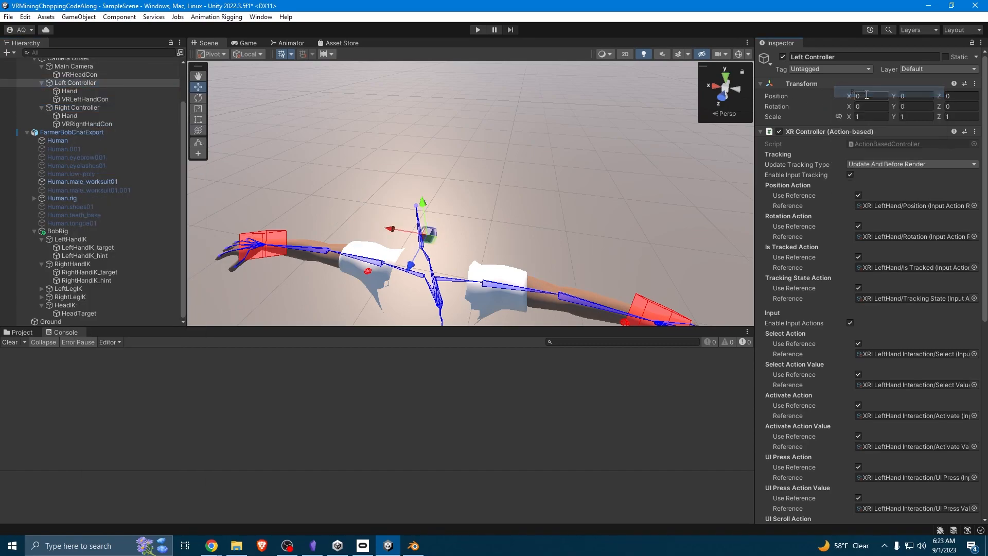
Start Play mode and set VRLeftHandCon's Position Y to 0
click(478, 29)
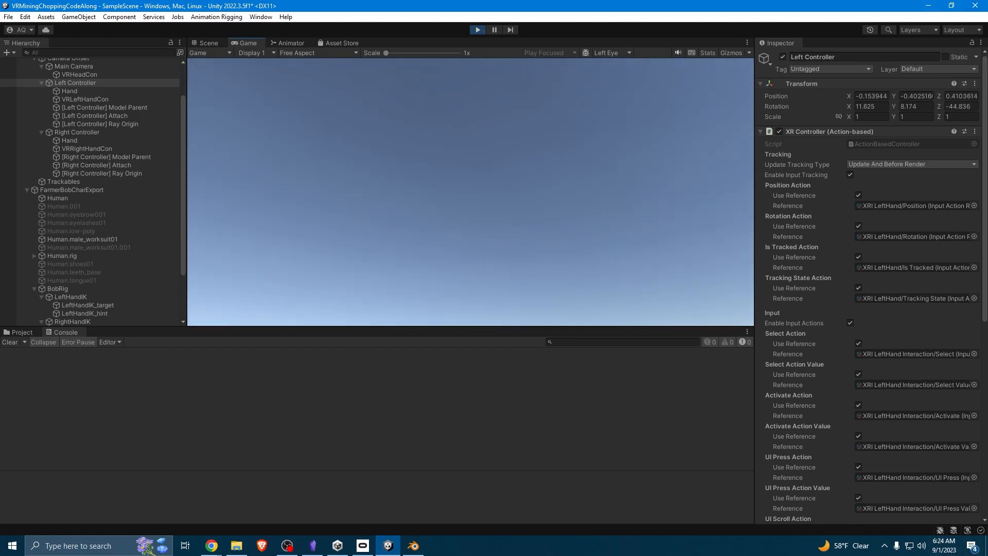
click(106, 150)
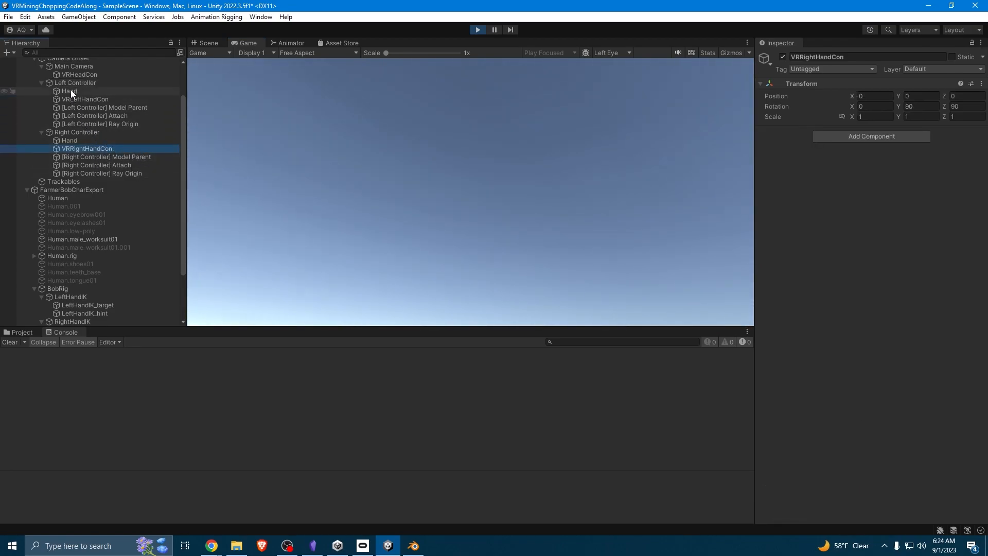
click(96, 100)
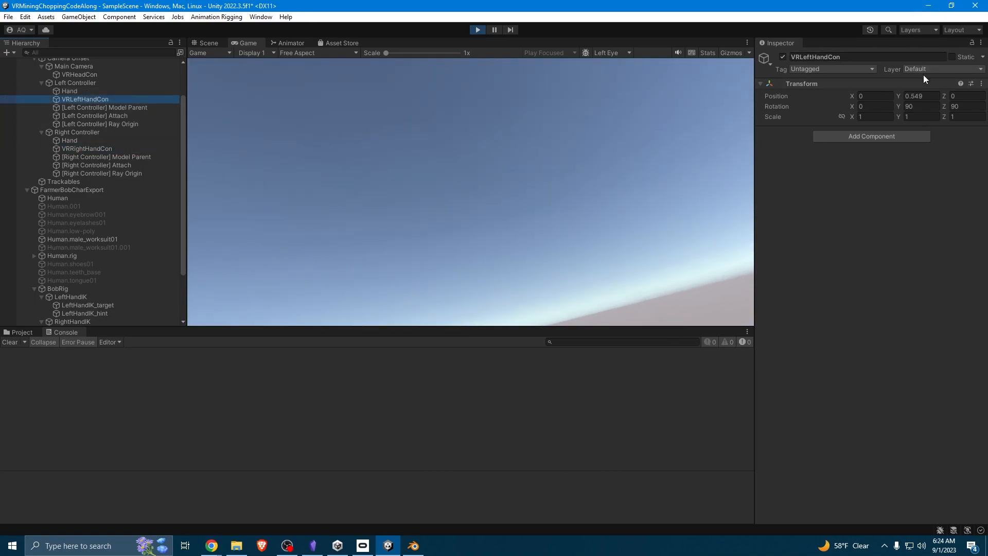
click(919, 96)
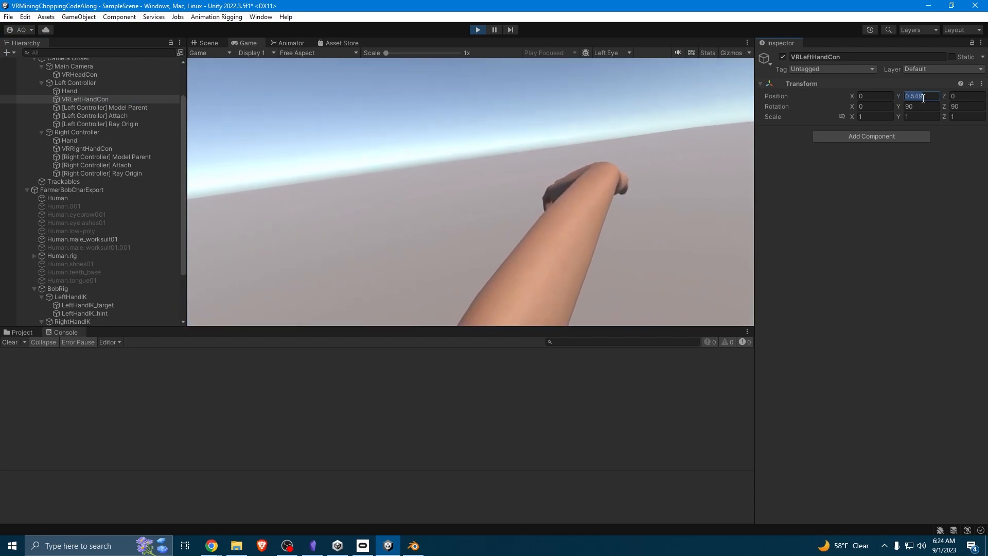
text(0)
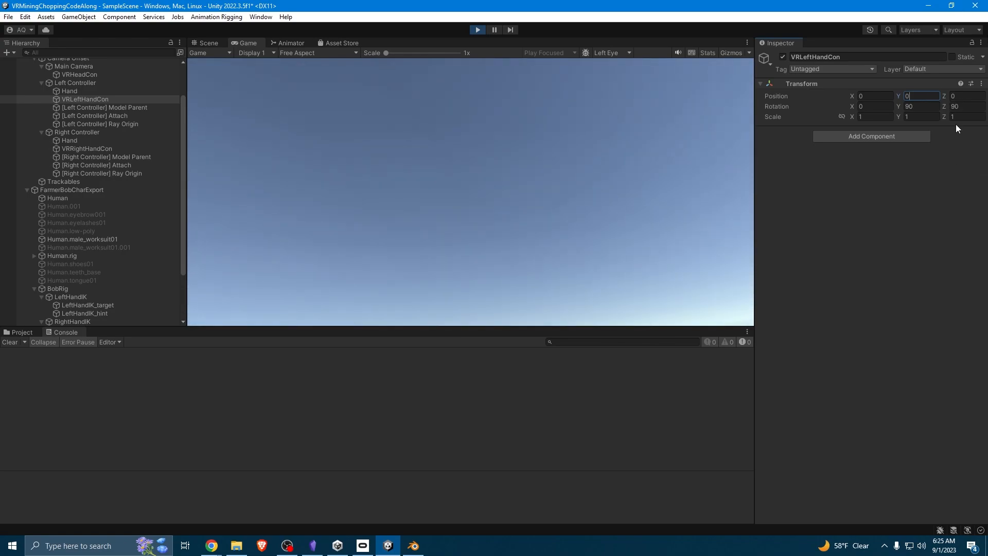
Test VRLeftHandCon's Rotation Z at 0 and Rotation Y at 0, 190 and 180, returning both to 90
text(0)
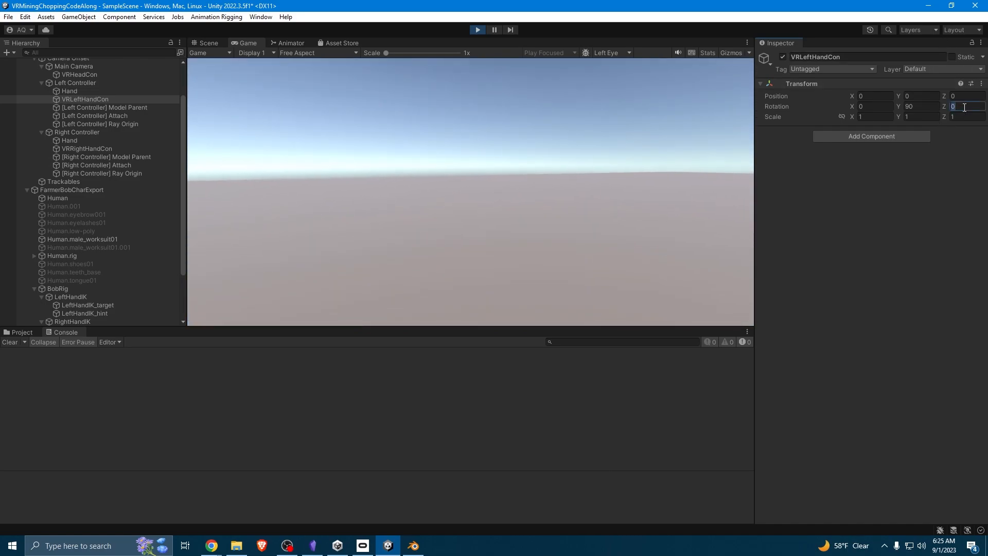
text(90)
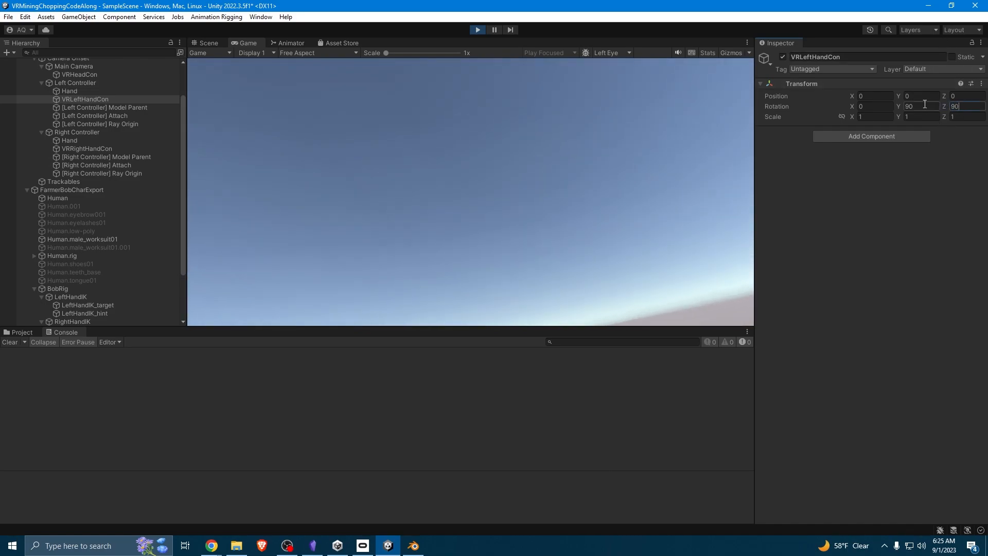
click(925, 106)
text(0)
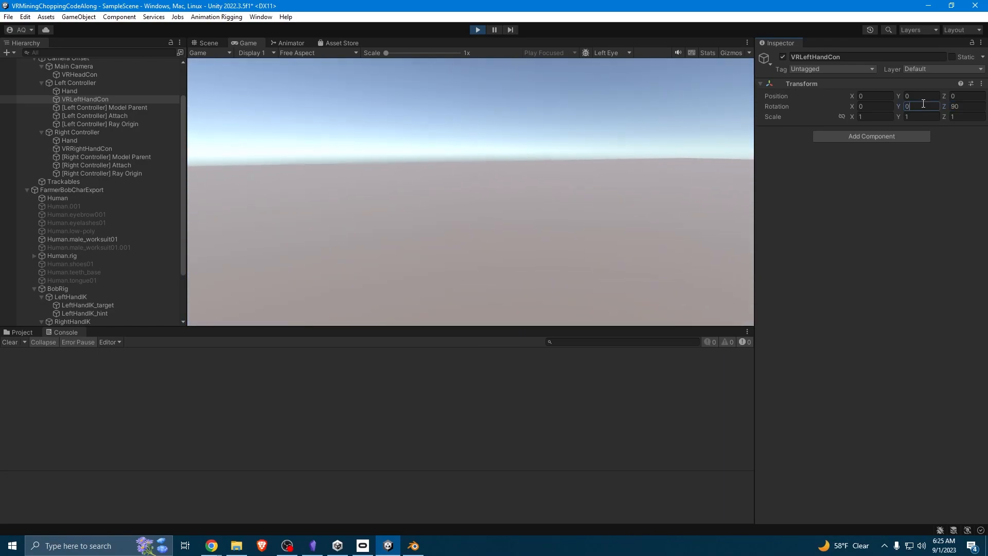
click(889, 264)
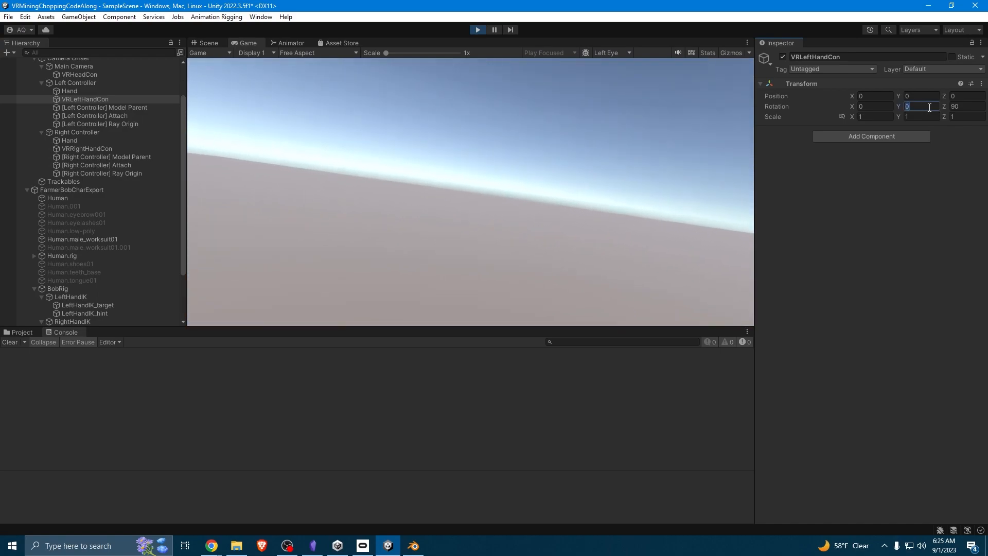
double_click(929, 107)
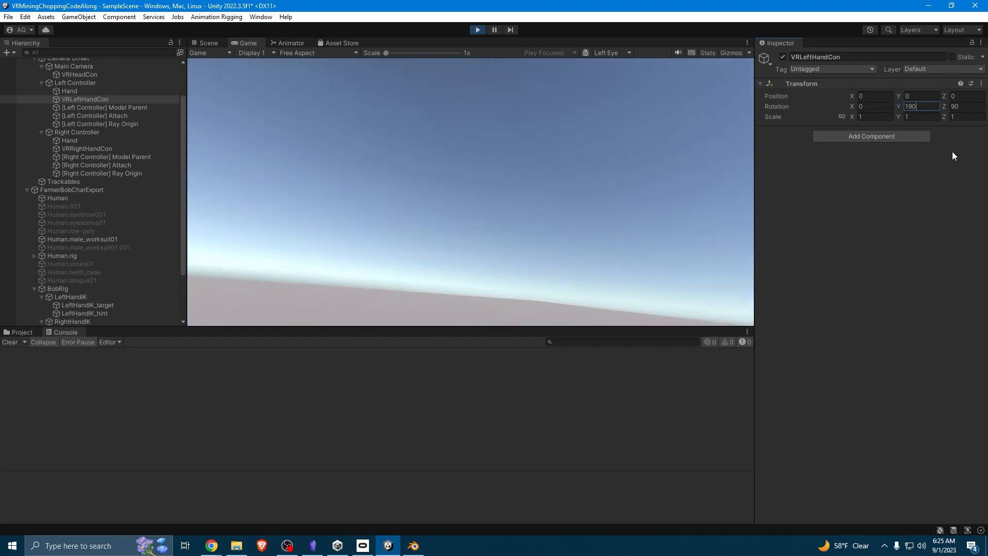
key(BackSpace)
key(BackSpace)
text(80)
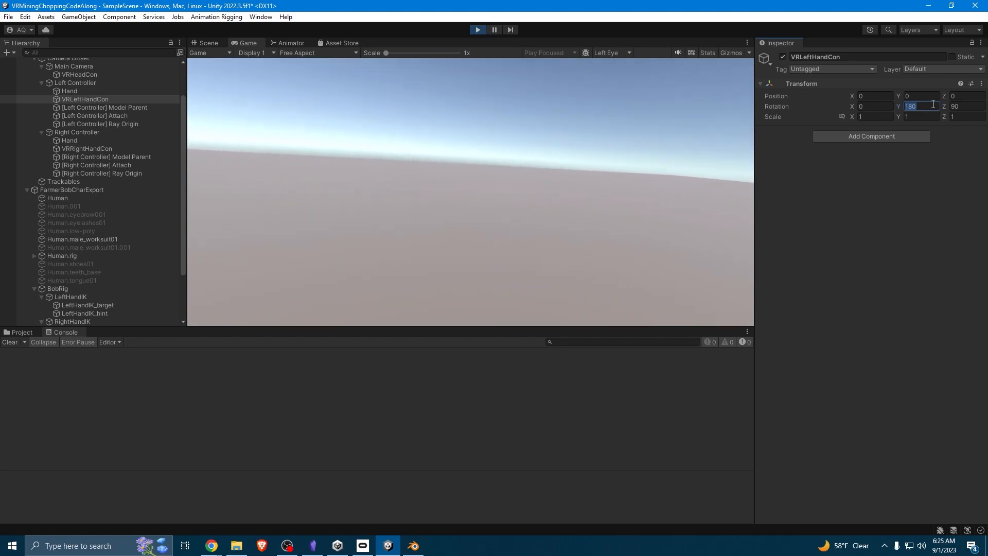
text(90)
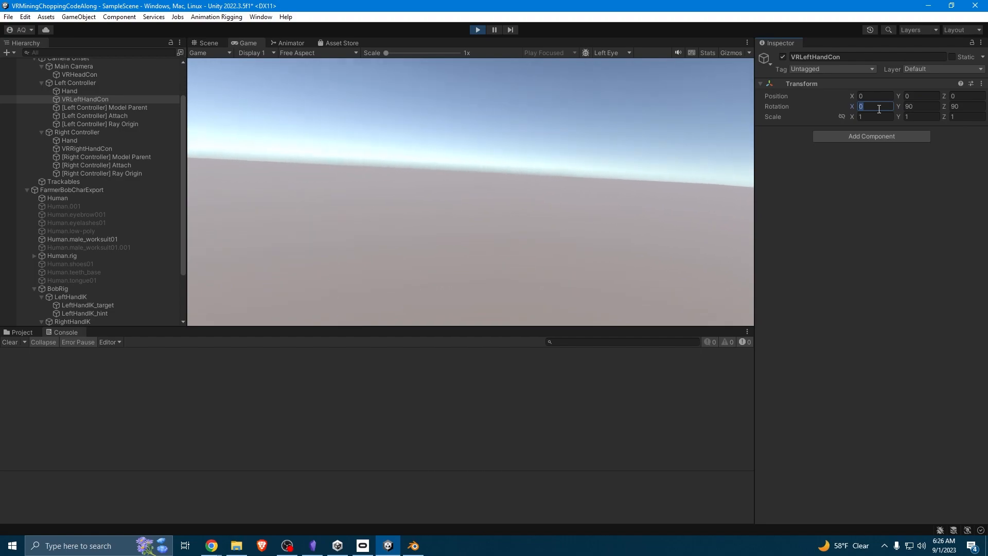
Test VRLeftHandCon's Rotation X at 90 and set it back to 0
text(90)
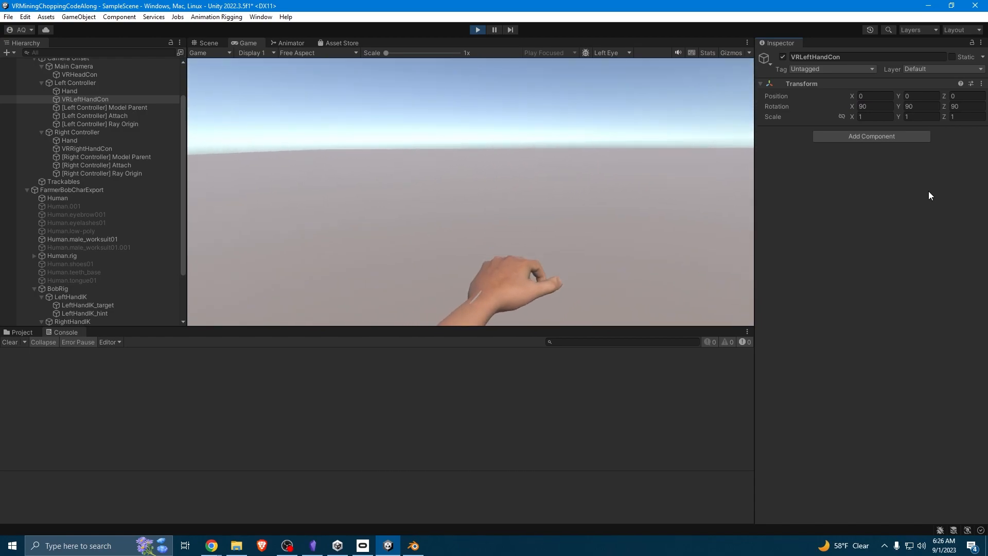
click(880, 106)
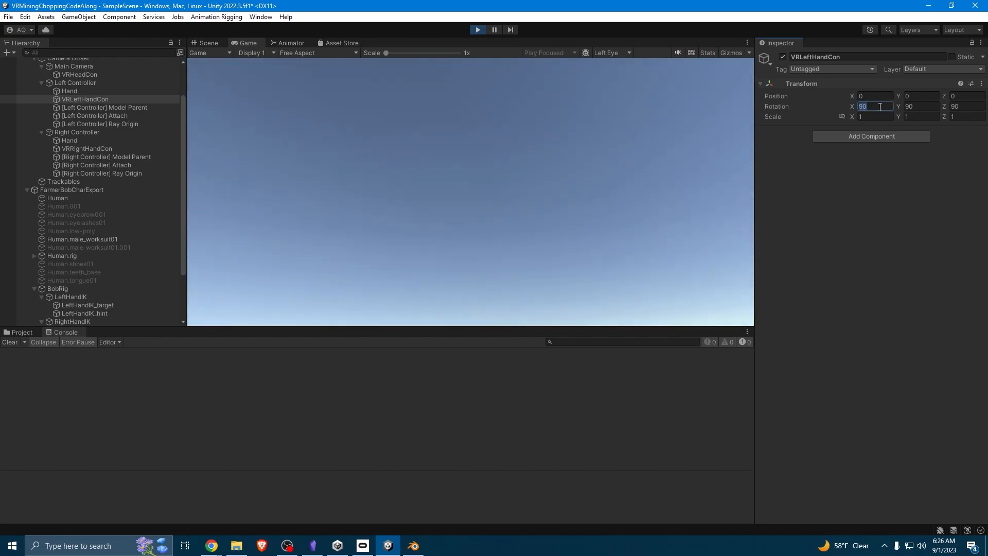
text(0)
key(Return)
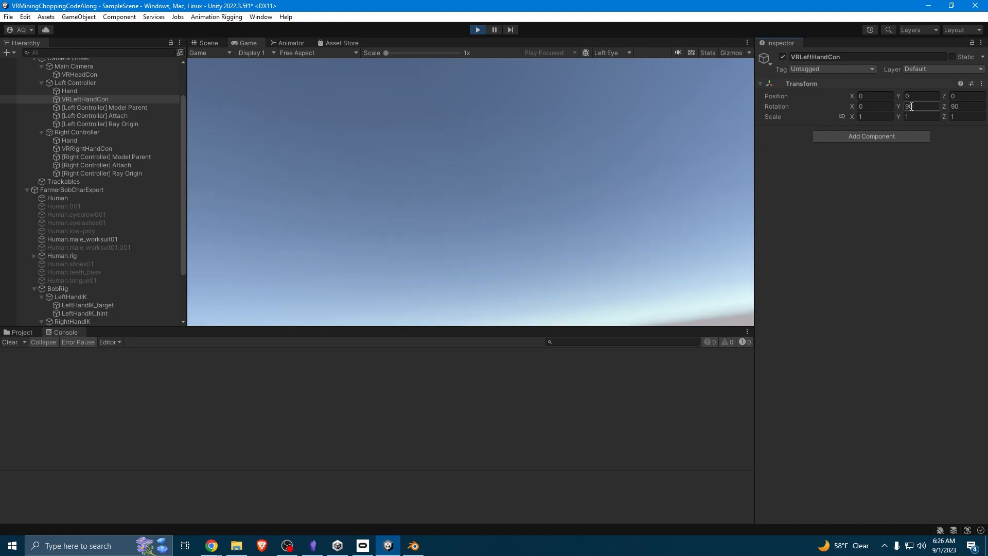
Test VRLeftHandCon's Rotation Y at 0 and Rotation Z at about 114.2 and 39, returning both to 90
drag(900, 103, 813, 98)
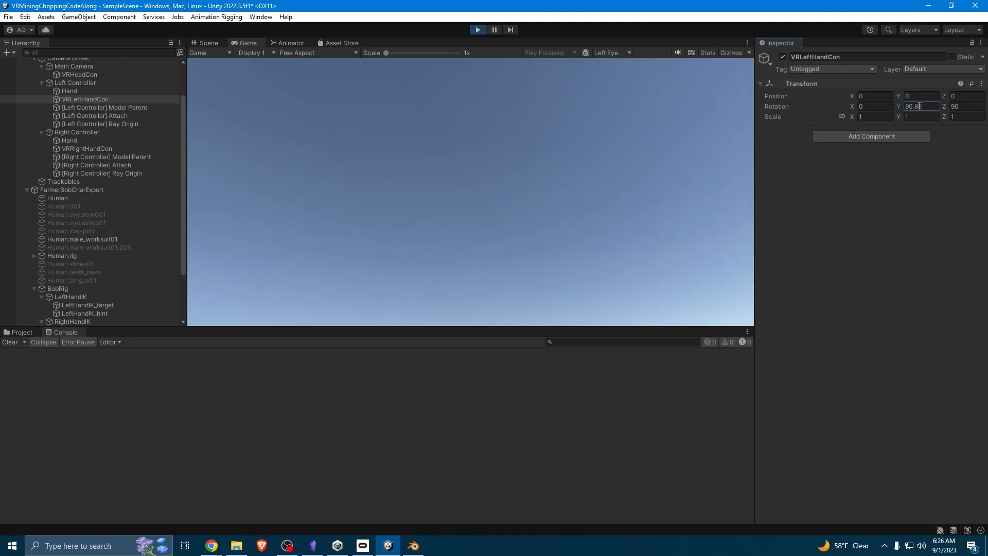
click(926, 107)
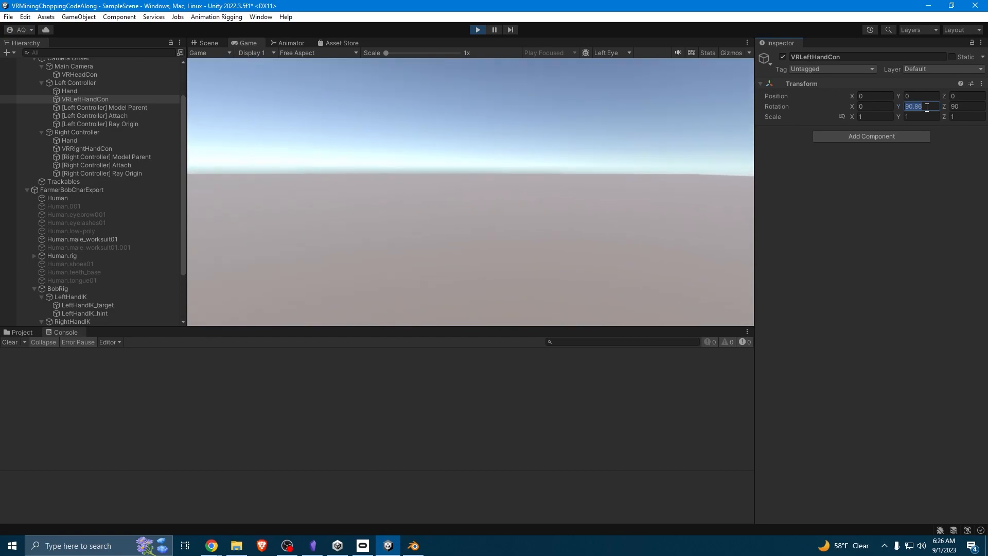
text(0)
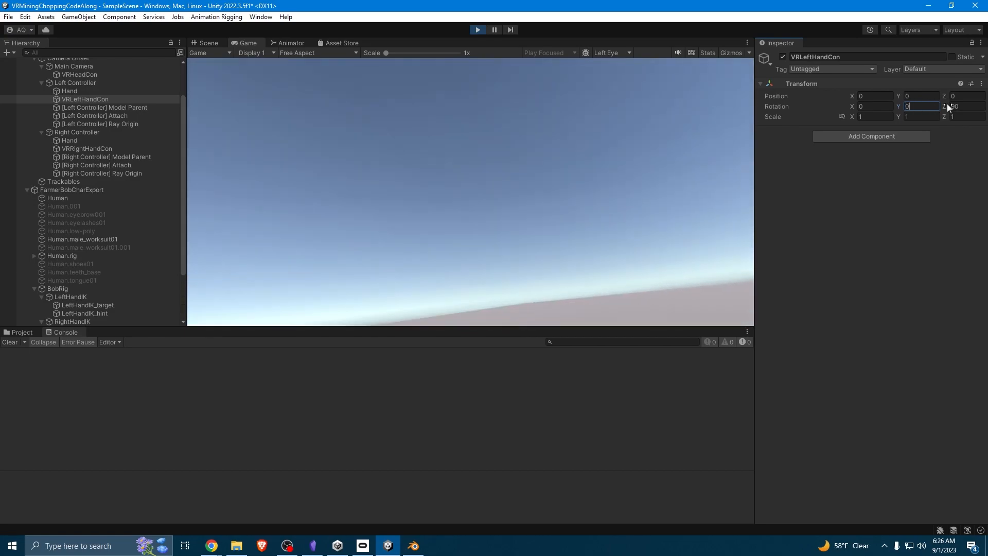
drag(947, 103, 970, 109)
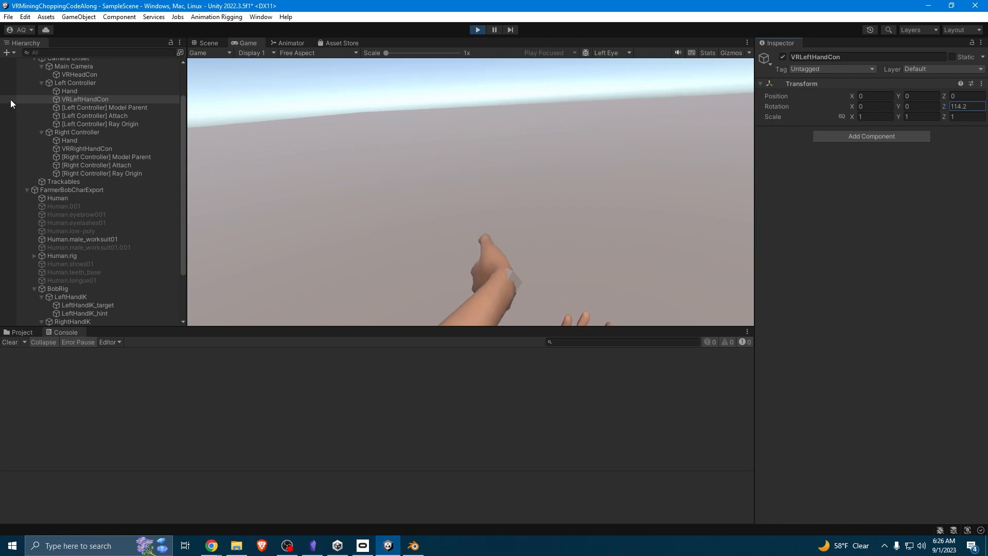
drag(827, 97, 871, 97)
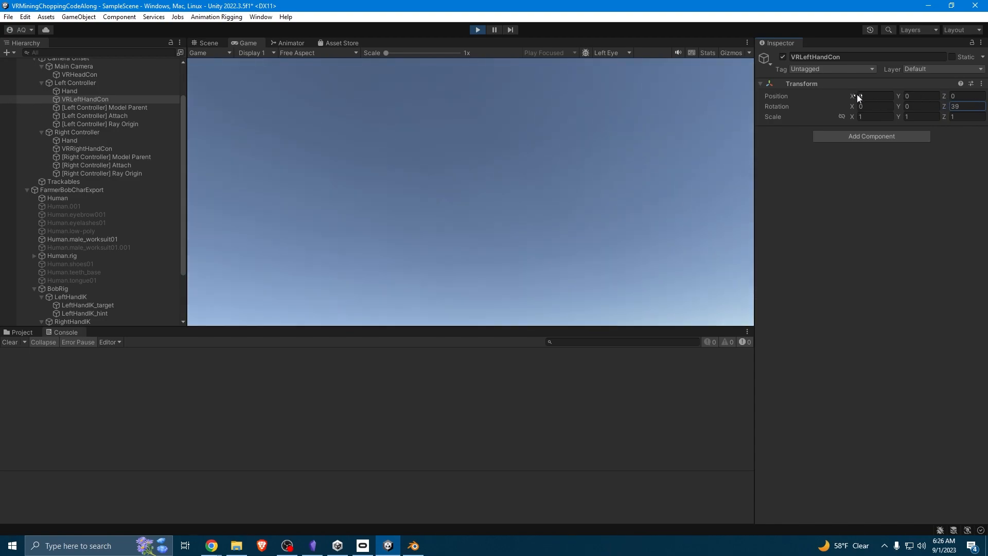
double_click(964, 105)
text(9)
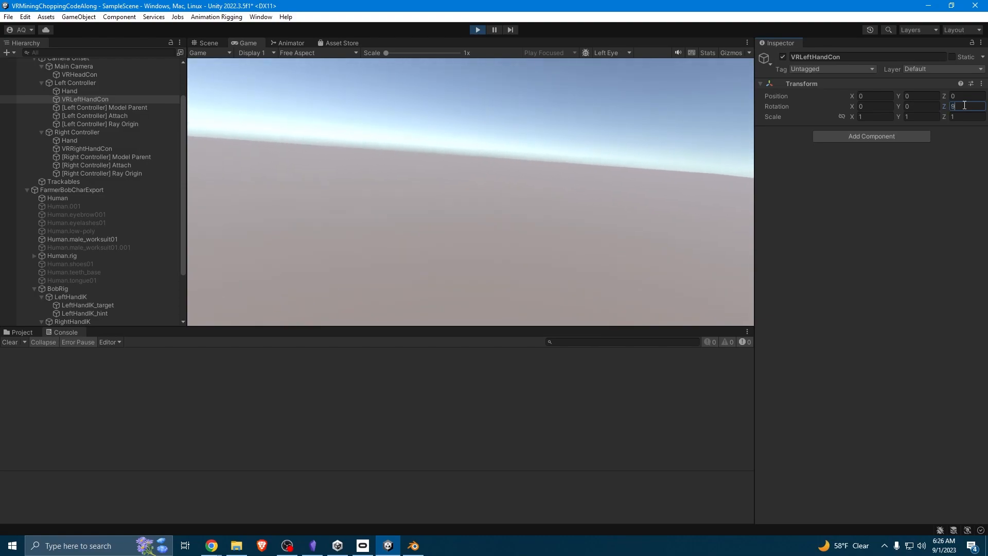
text(0)
click(927, 105)
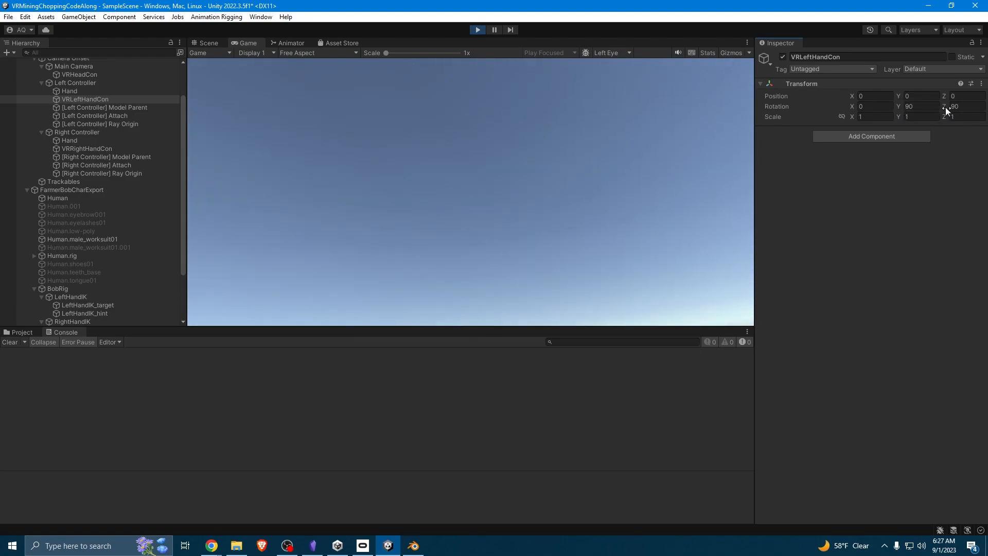
Try VRLeftHandCon's Rotation Z at about 100.4 and set it back to 90
mouse_move(946, 107)
mouse_down()
mouse_move(921, 106)
mouse_move(964, 102)
mouse_up()
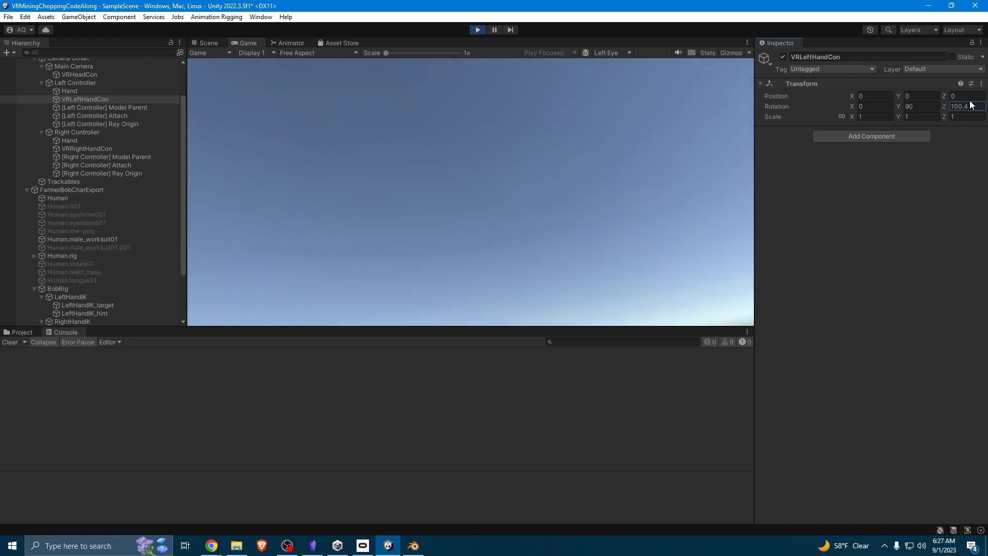
click(968, 105)
text(9)
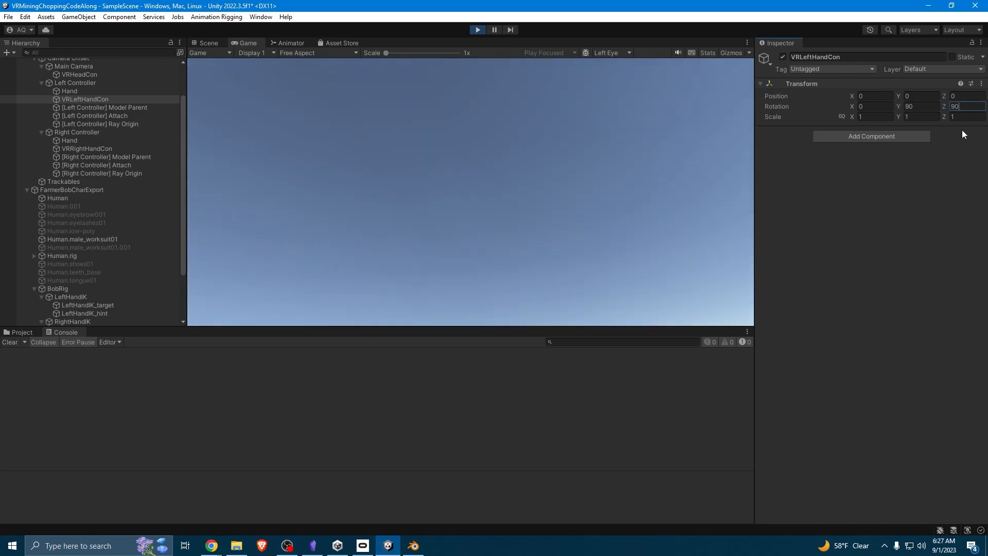
text(0)
key(Return)
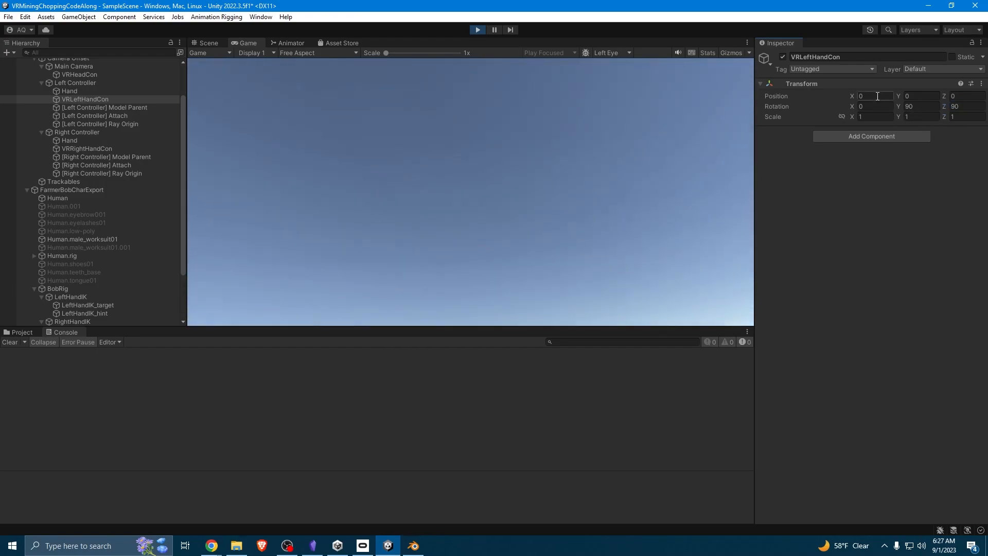
Adjust VRLeftHandCon's Rotation X to about -16.7 and check the arm pose in the Scene view before returning to the Game view
drag(853, 106, 828, 82)
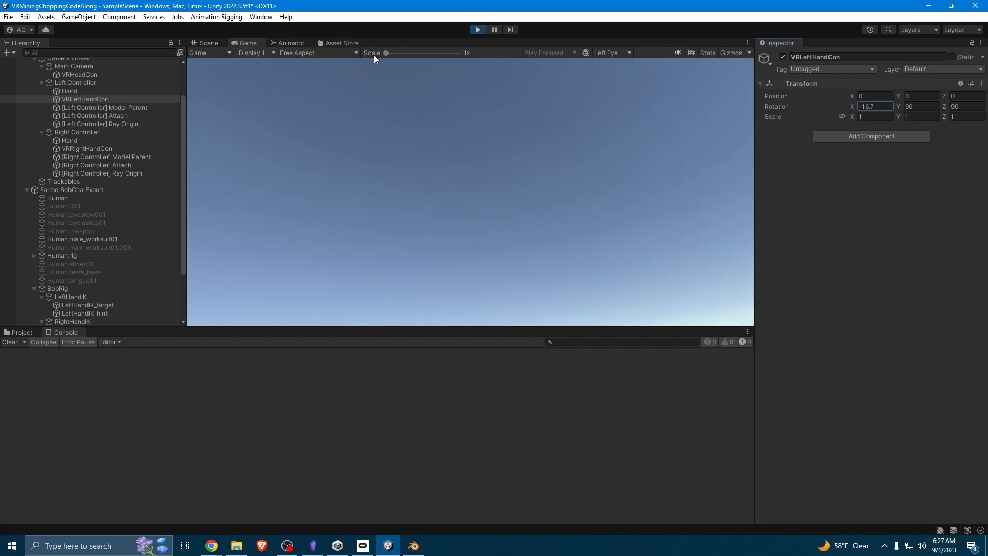
click(209, 43)
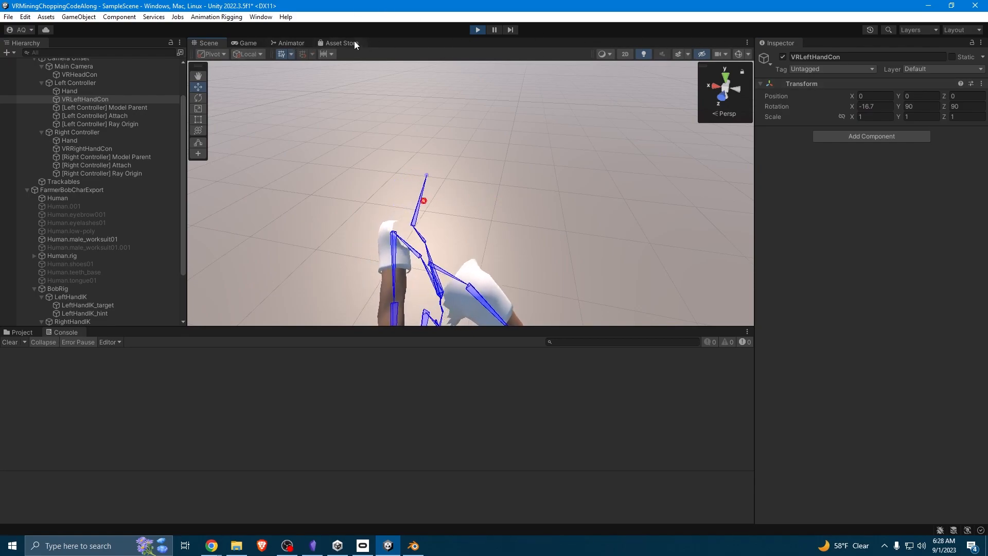
click(244, 43)
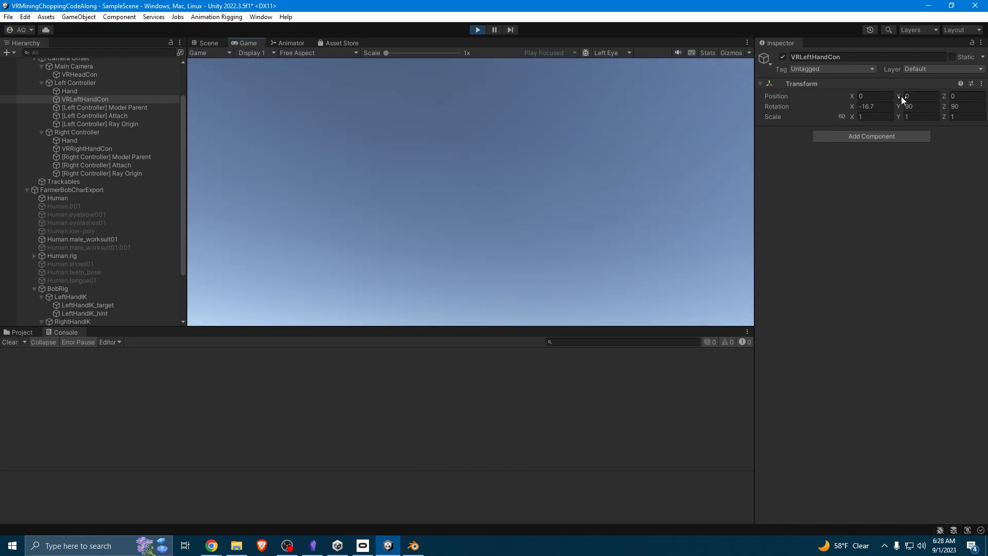
Try VRLeftHandCon's Position Y at about 0.18 and set it back to 0
drag(901, 96, 906, 96)
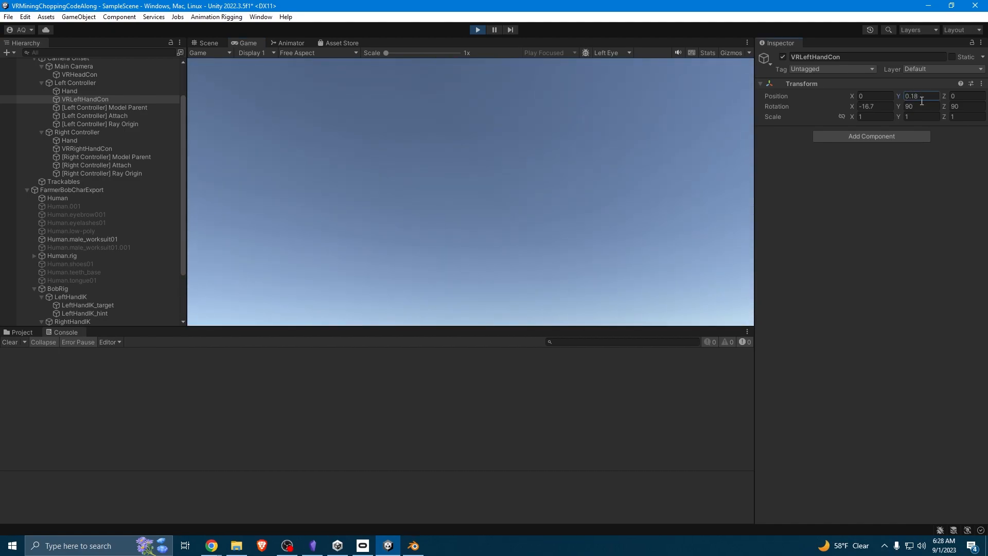
click(922, 96)
text(0)
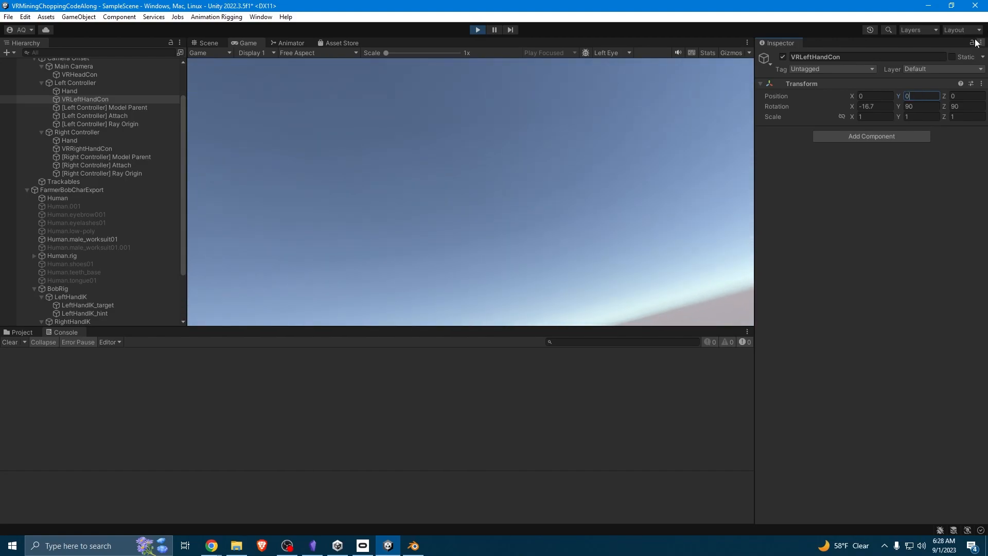
Set VRLeftHandCon's Position Z to -0.08
drag(945, 95, 948, 92)
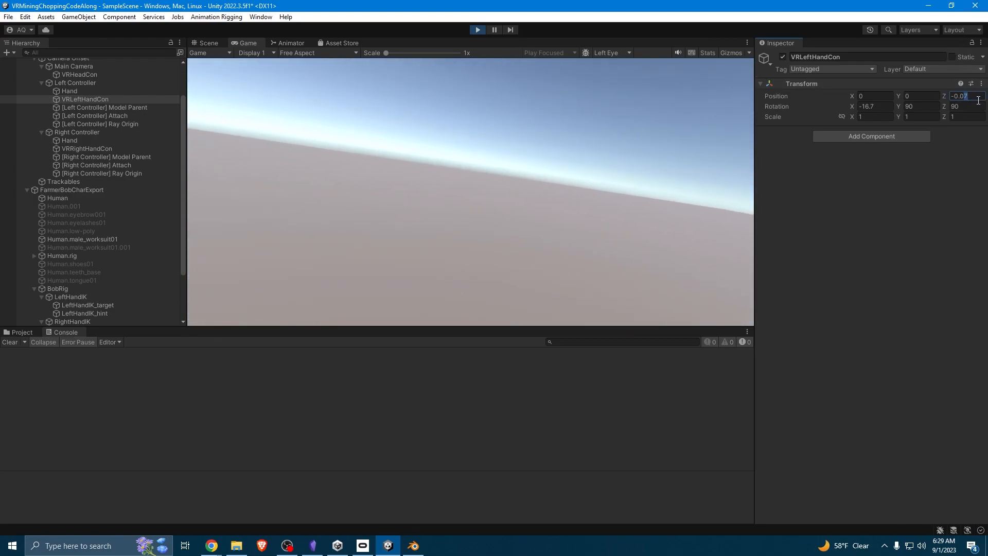
text(8)
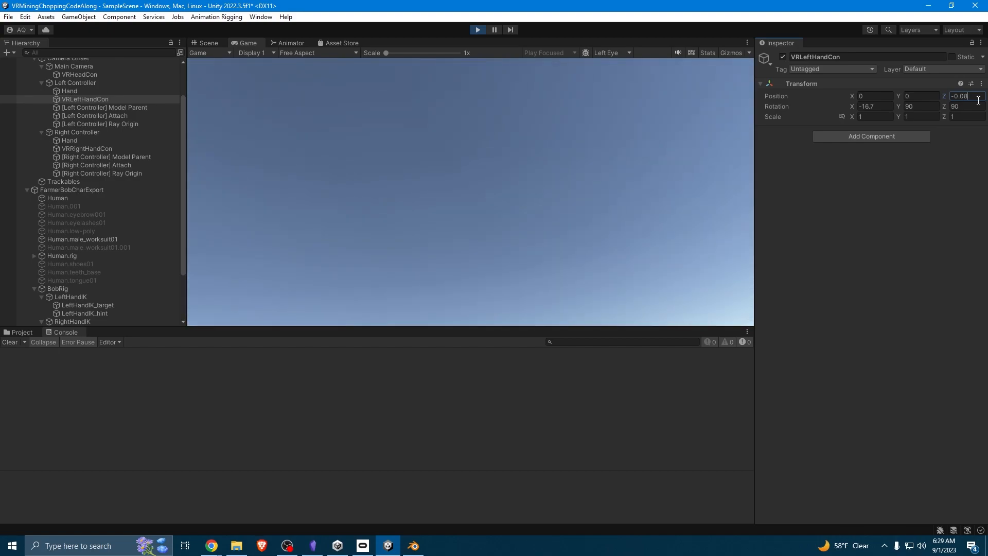
key(Return)
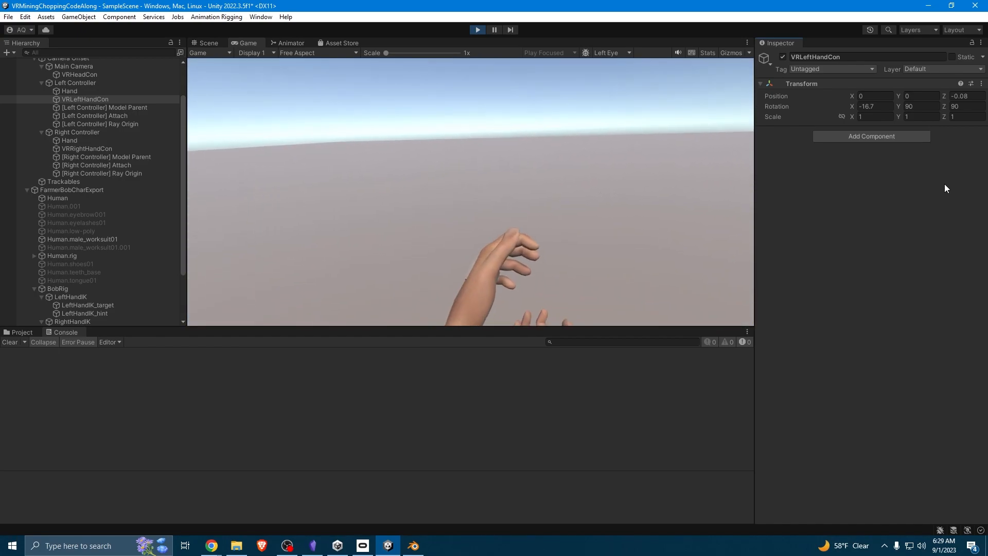
Copy VRLeftHandCon's Transform component while still in Play mode
right_click(874, 83)
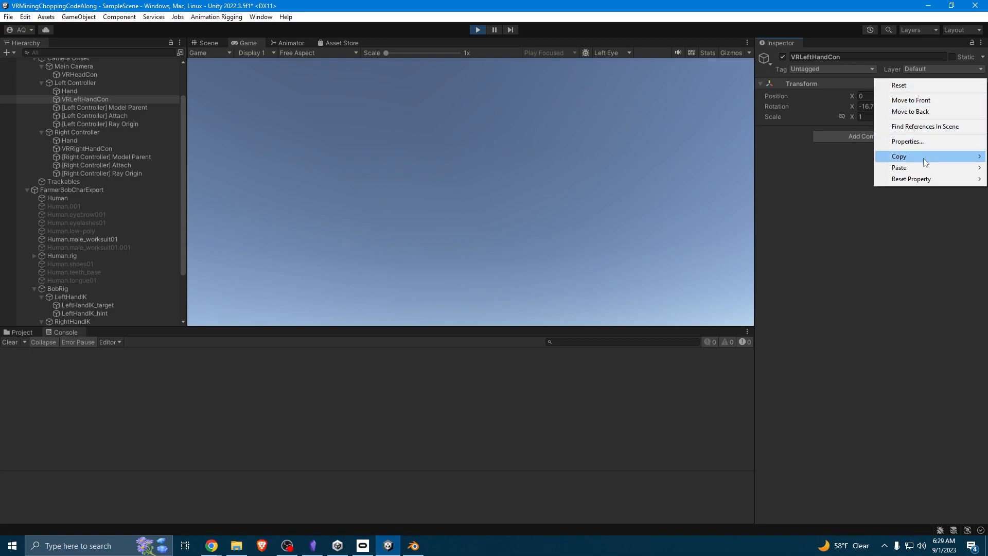
mouse_move(925, 162)
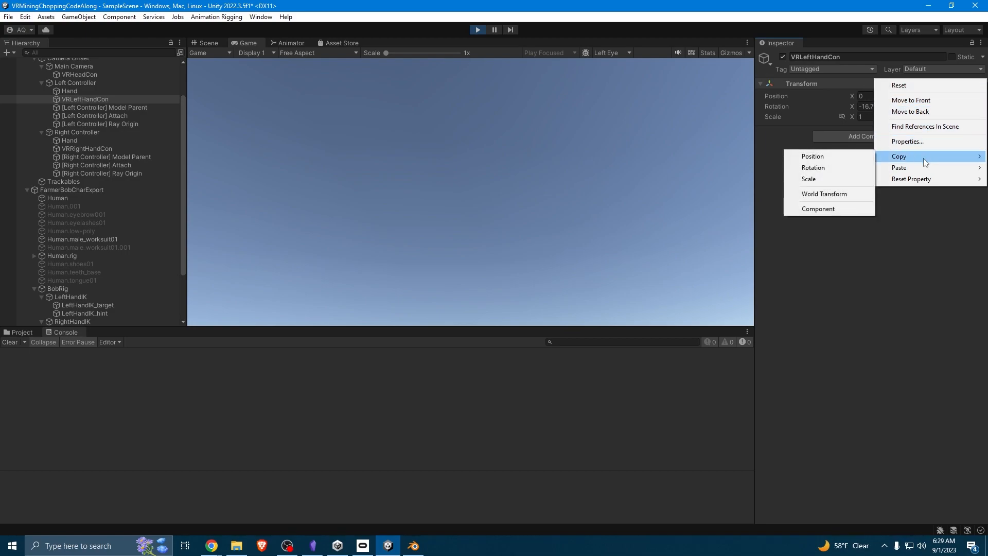
click(828, 209)
right_click(810, 83)
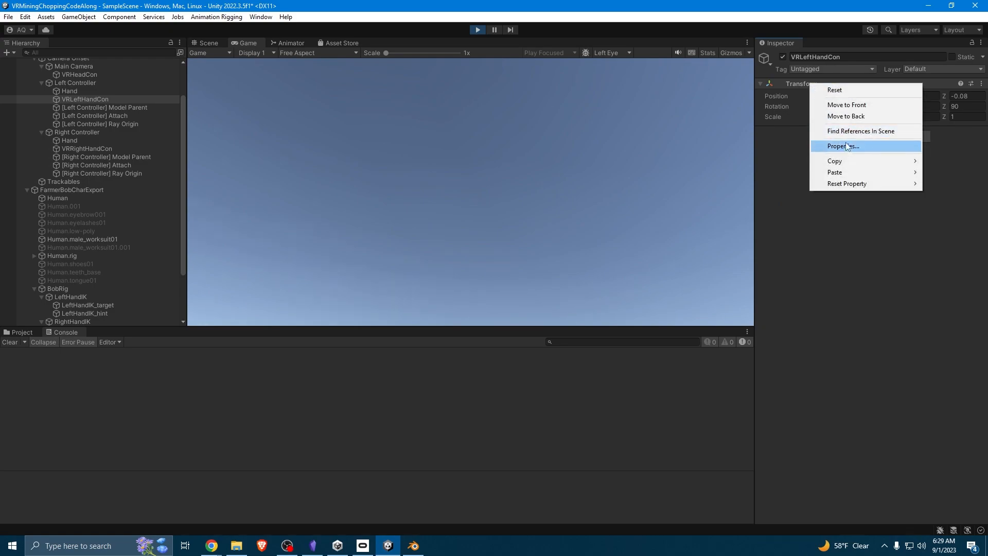
mouse_move(856, 163)
click(767, 215)
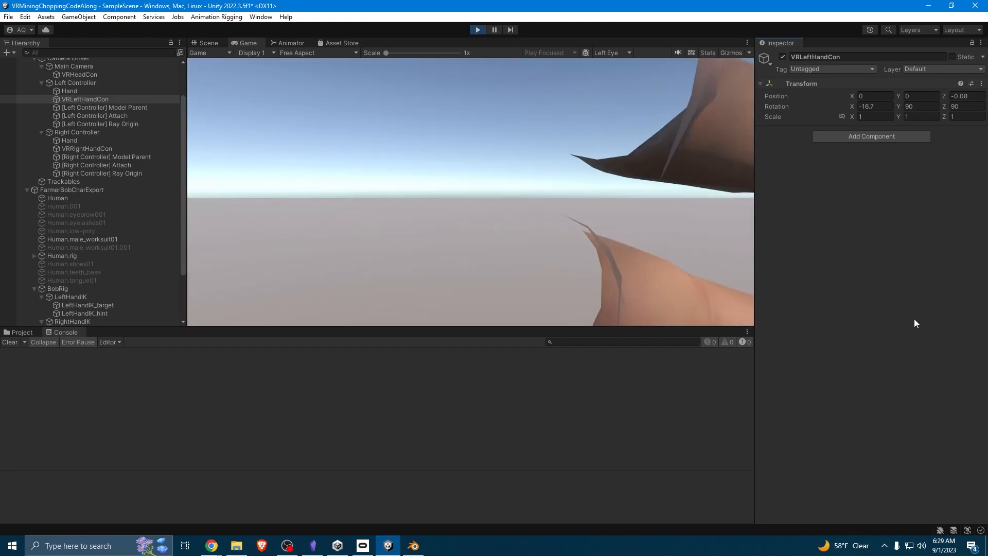
Stop Play mode and paste the copied component values onto VRLeftHandCon's Transform
click(482, 32)
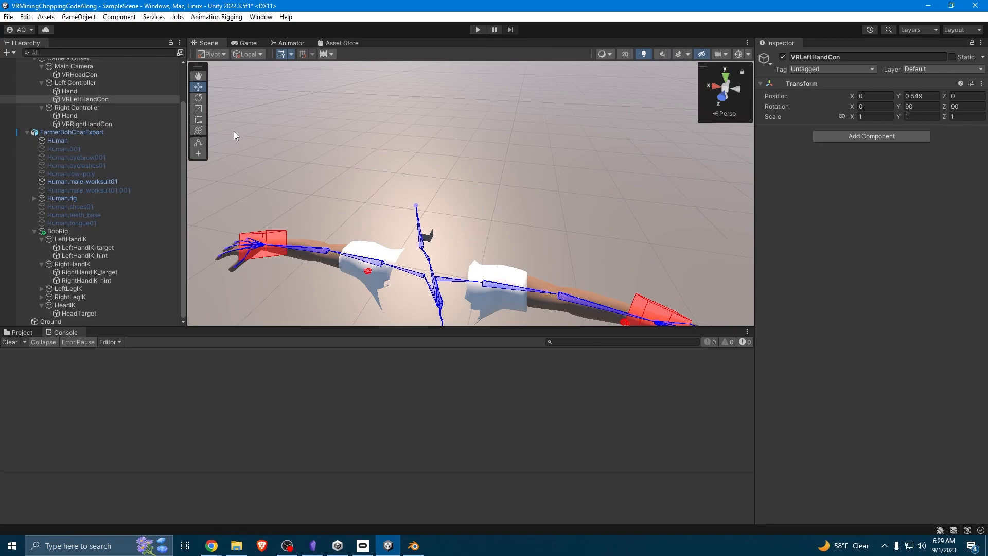
click(84, 99)
right_click(889, 85)
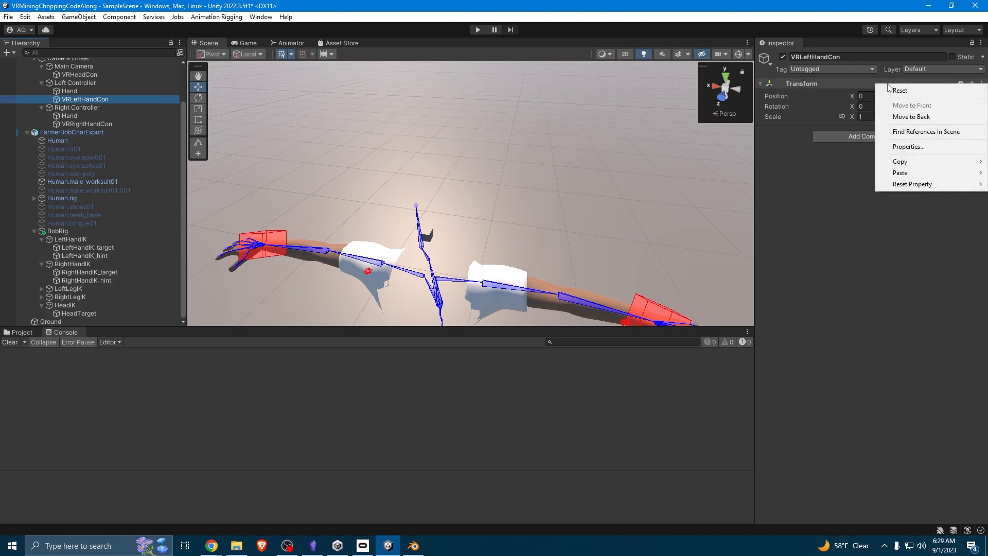
mouse_move(922, 174)
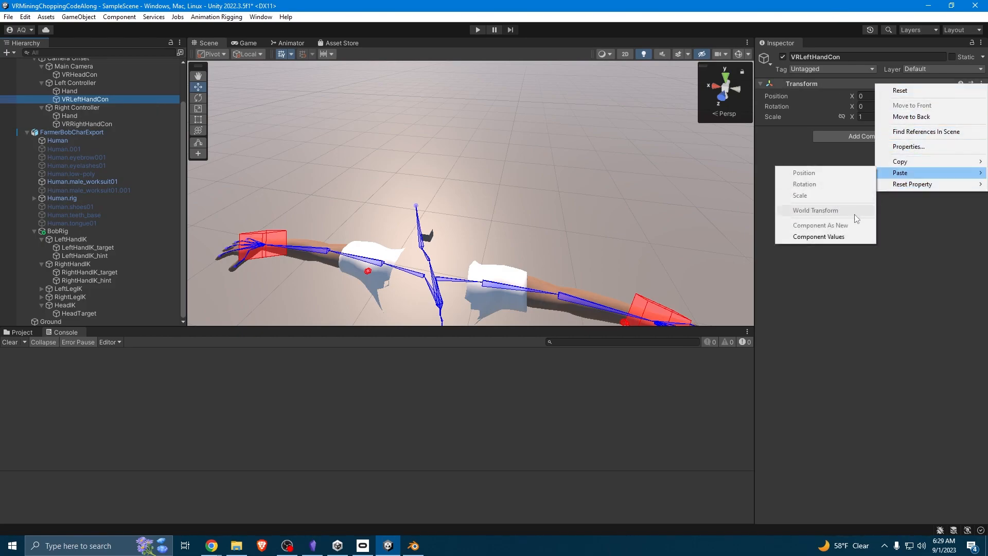
click(843, 236)
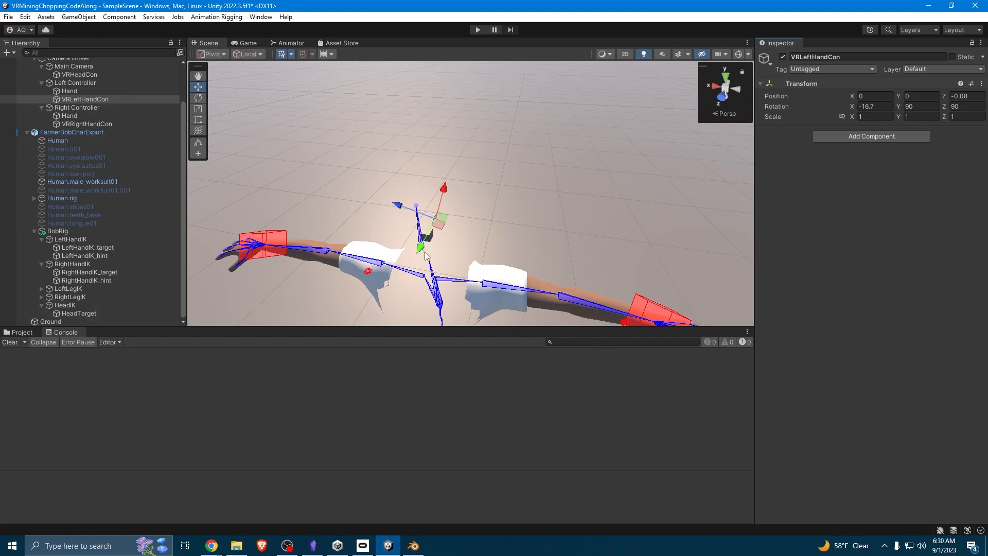
Deactivate the Hand cube under Left Controller and start Play mode
click(92, 92)
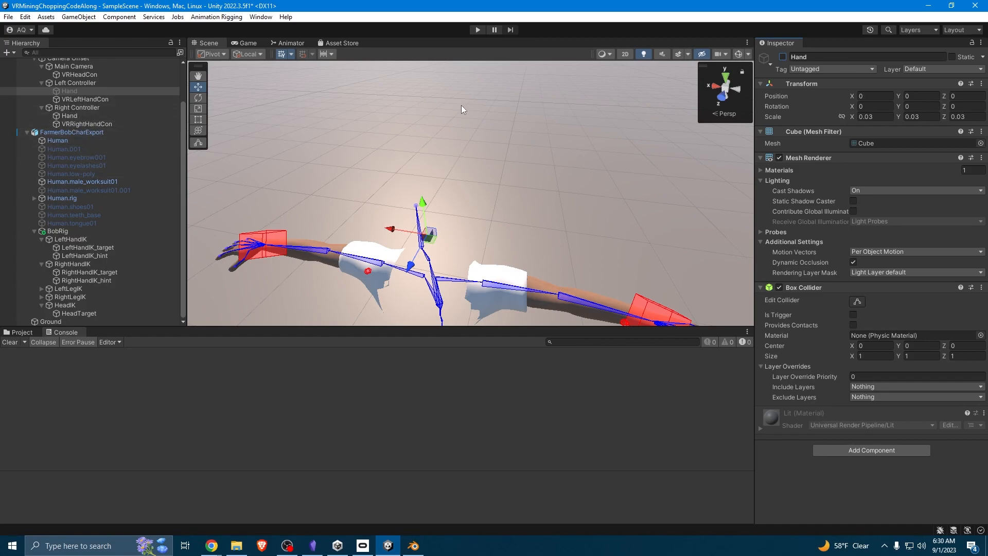
click(478, 30)
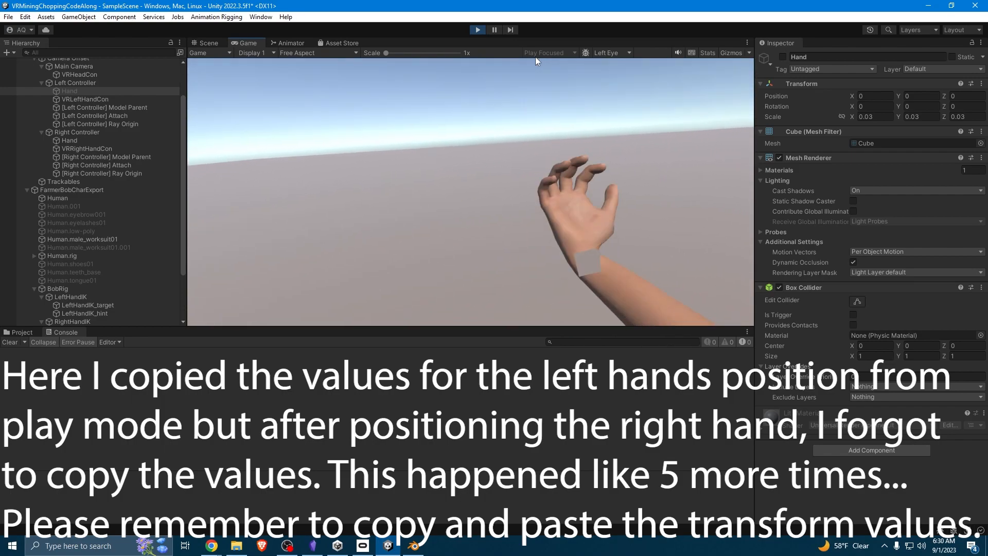
Set the left Hand cube's Rotation Y to 90, and try its Rotation Z at -90 before returning it to 0
click(921, 106)
text(90)
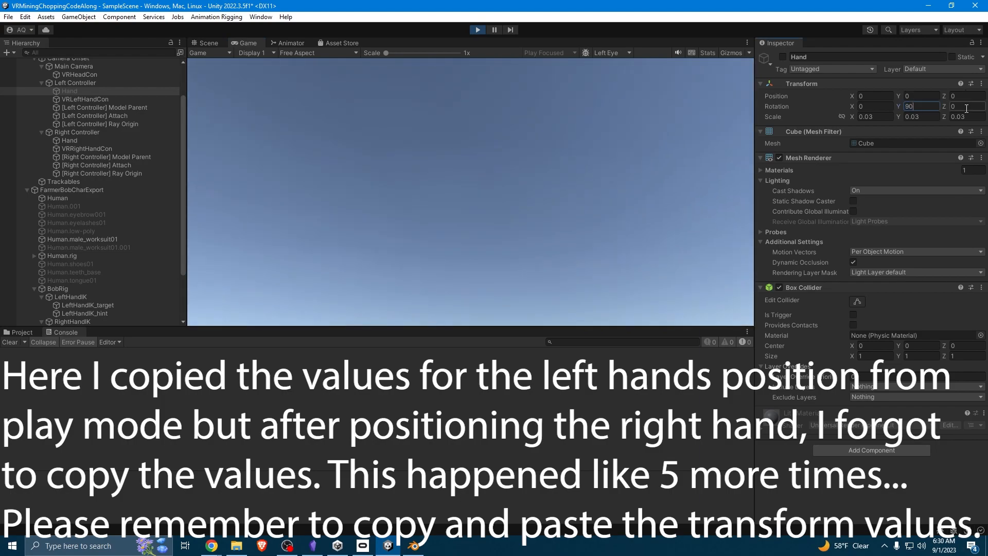
click(967, 106)
text(90-90)
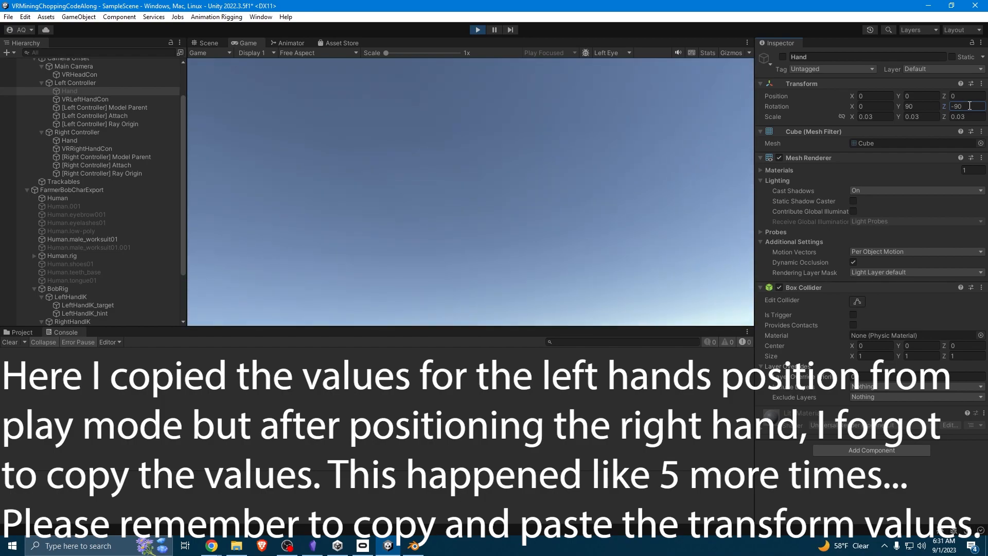
click(970, 106)
text(0)
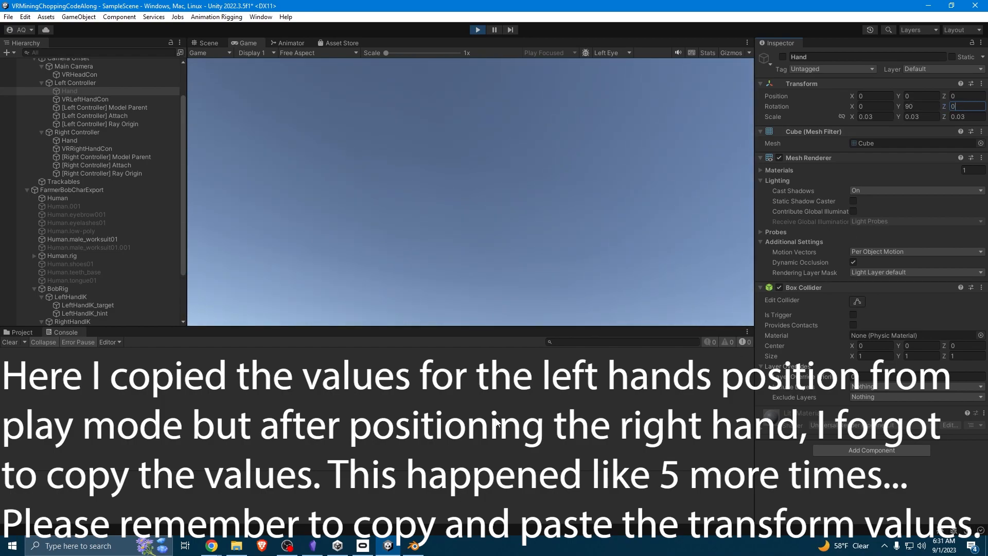
Try VRRightHandCon with its Rotation Y and Rotation Z both set to -90 while in Play mode
click(97, 148)
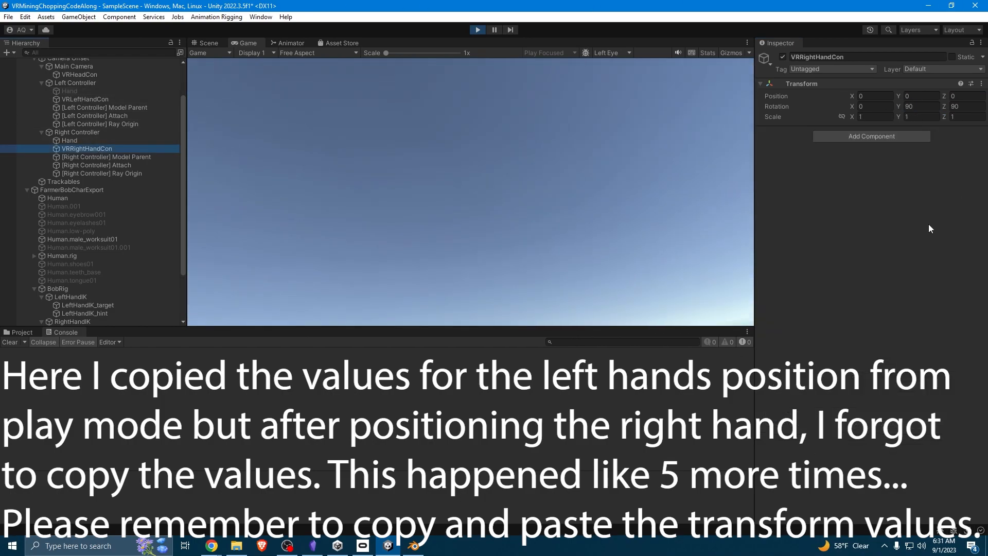
click(967, 106)
text(-90)
click(921, 107)
text(-90)
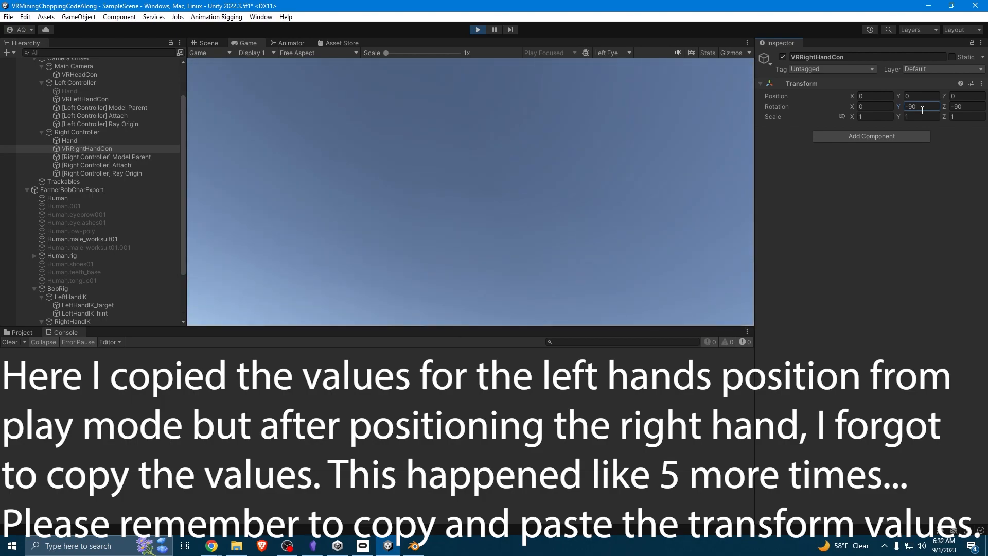
Adjust VRRightHandCon's Rotation X to -21.39 and its Position Z to -0.08 while in Play mode
drag(853, 106, 67, 96)
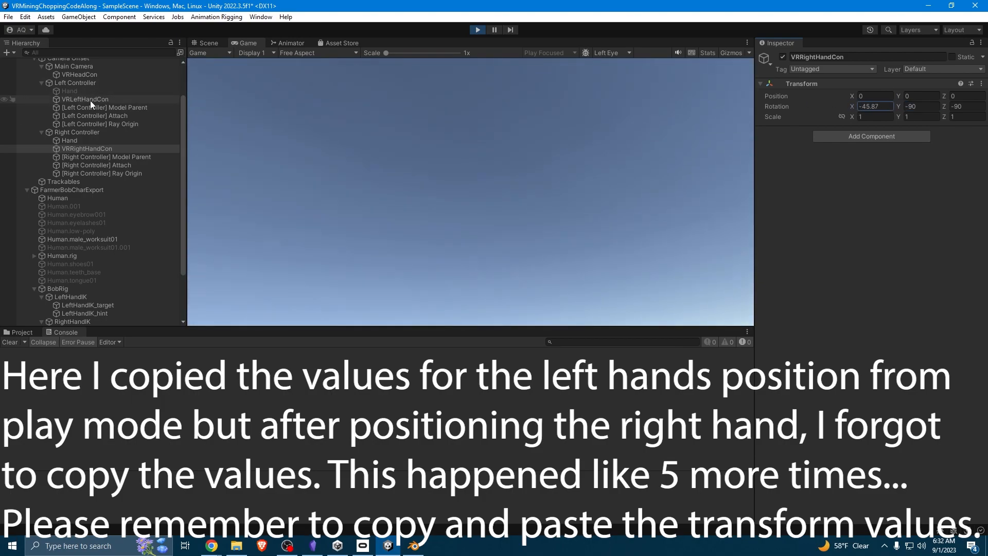
right_click(888, 107)
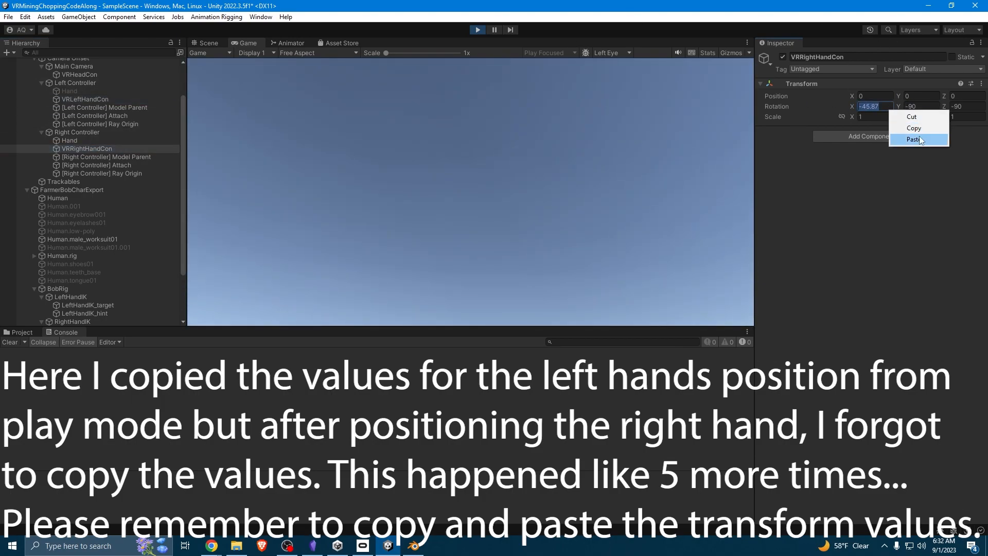
click(914, 139)
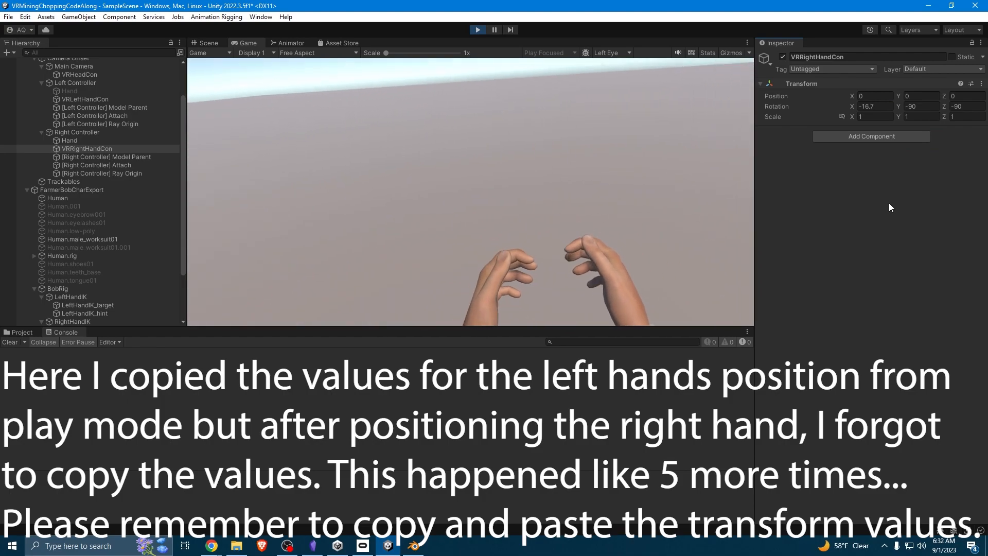
click(869, 106)
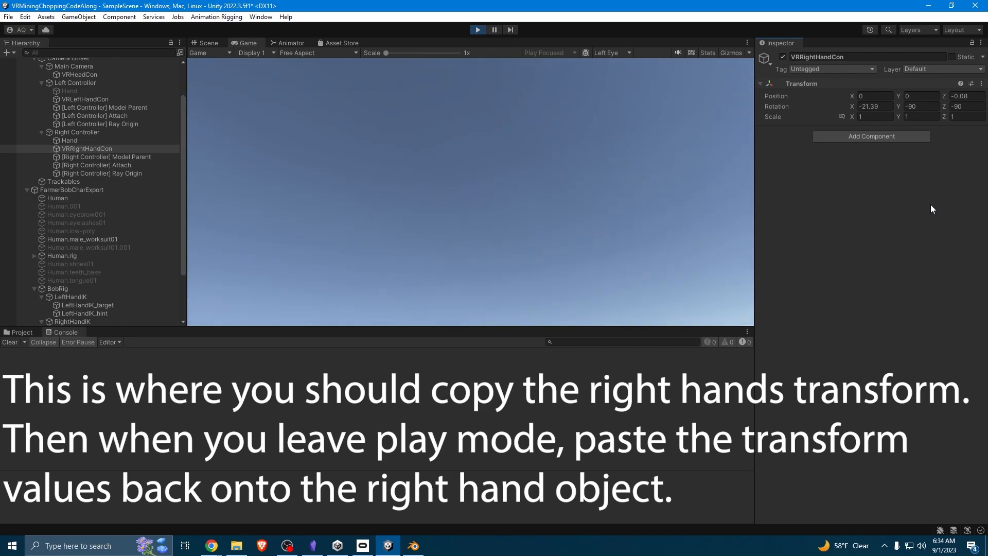
Stop Play mode and deactivate the Hand cube under Right Controller
click(482, 27)
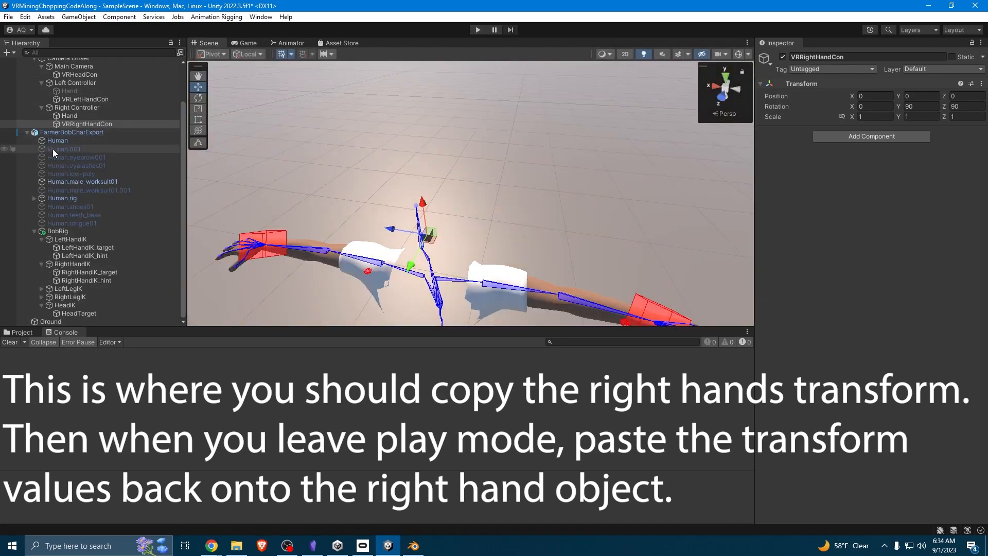
click(80, 116)
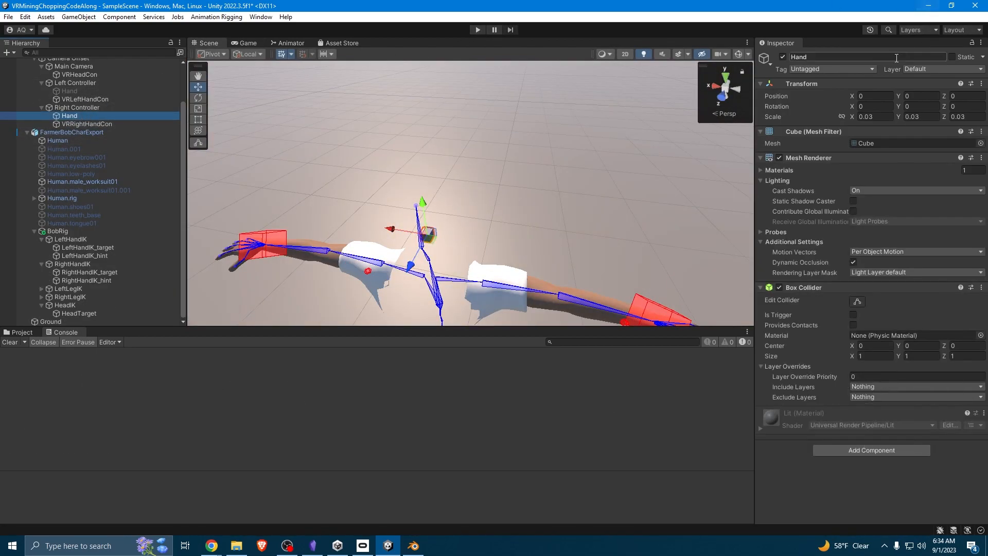
click(784, 57)
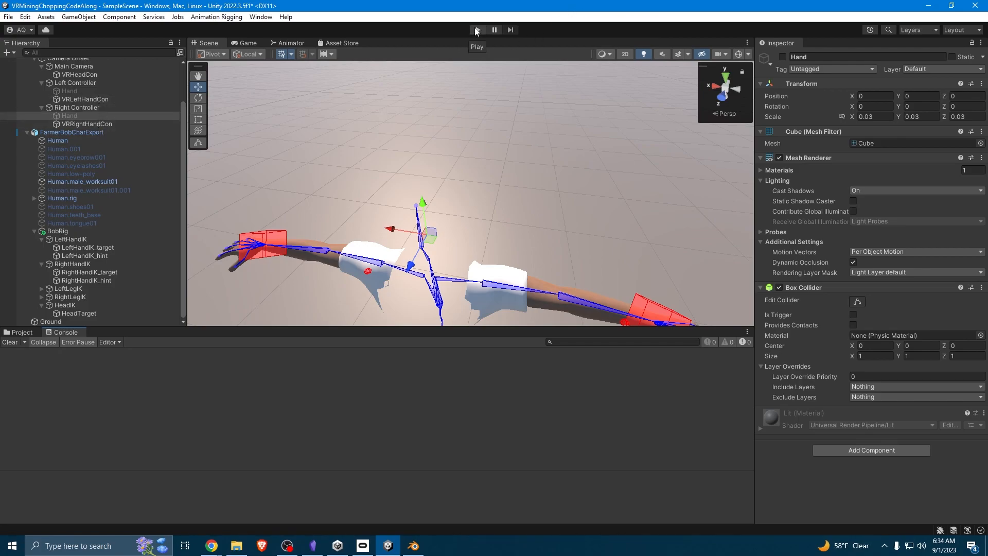
Reactivate Human.001 and the character's eyebrow, eyelashes, low-poly, male_worksuit01.001, shoes, teeth and tongue meshes
click(69, 149)
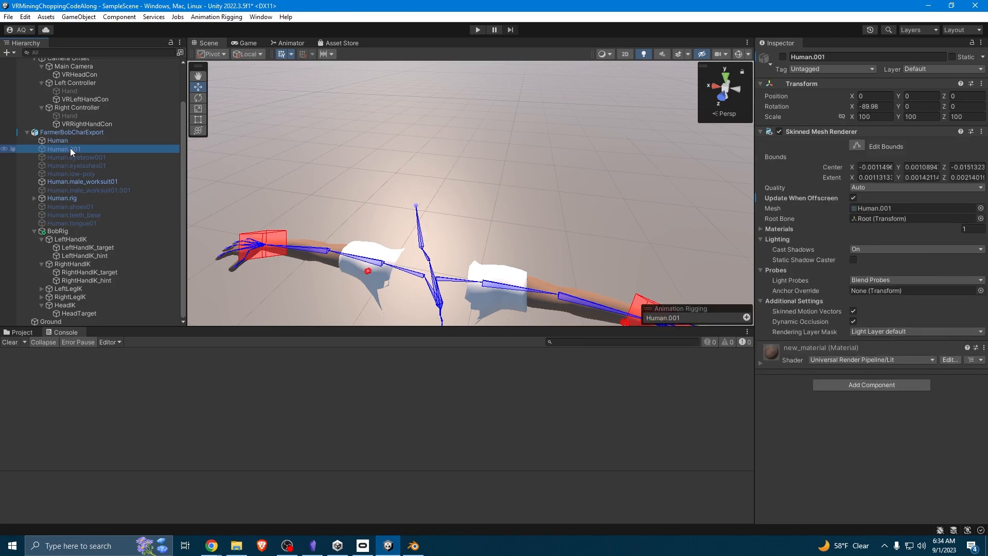
shift+click(75, 176)
ctrl+click(79, 190)
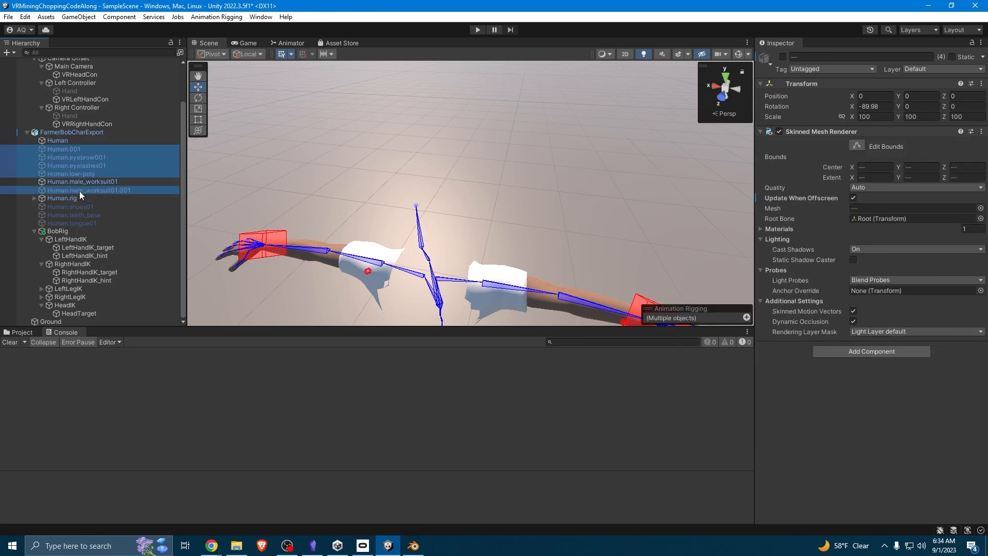
ctrl+click(79, 206)
ctrl+click(80, 215)
ctrl+click(80, 222)
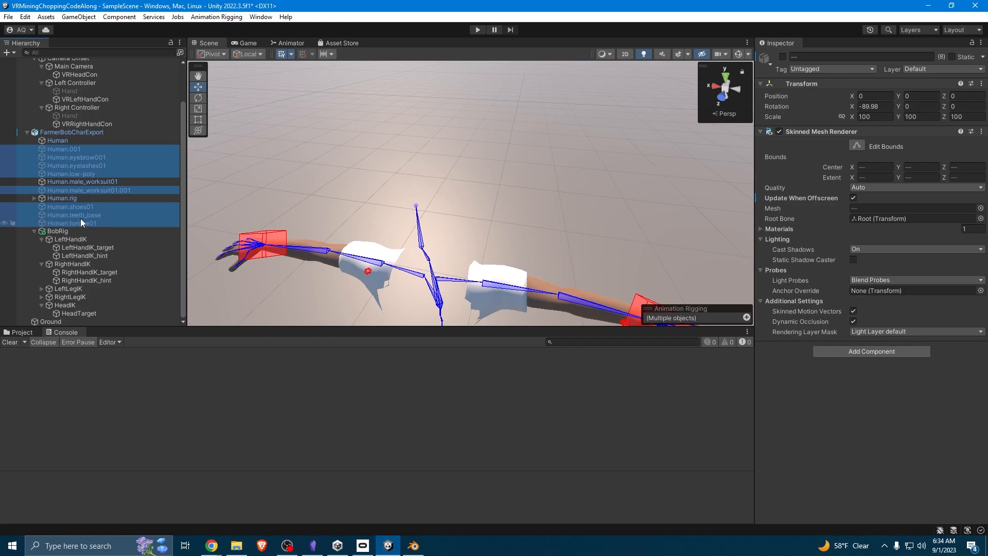
click(783, 58)
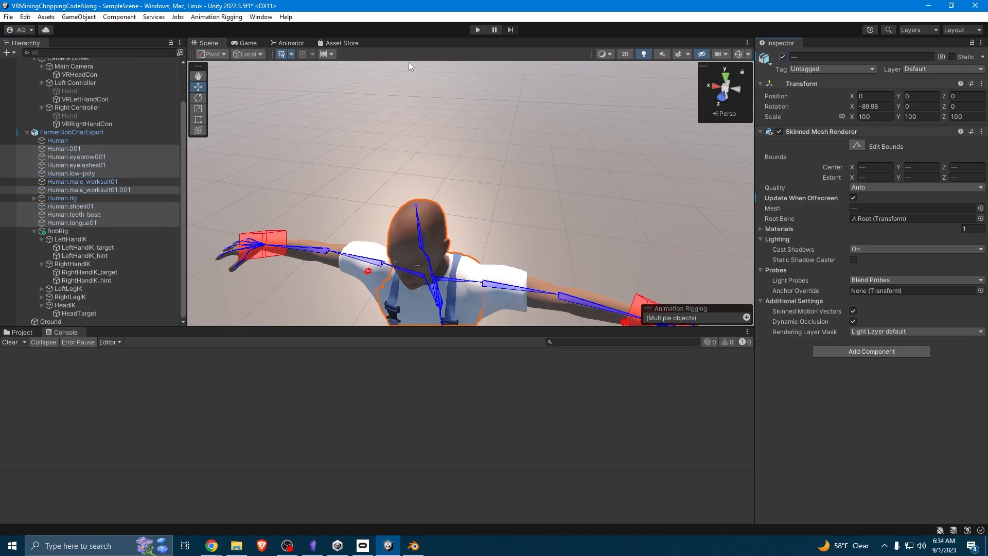
Run Play mode and examine from the front in the Scene view how the full farmer body follows the headset and controllers, and stop it
click(478, 33)
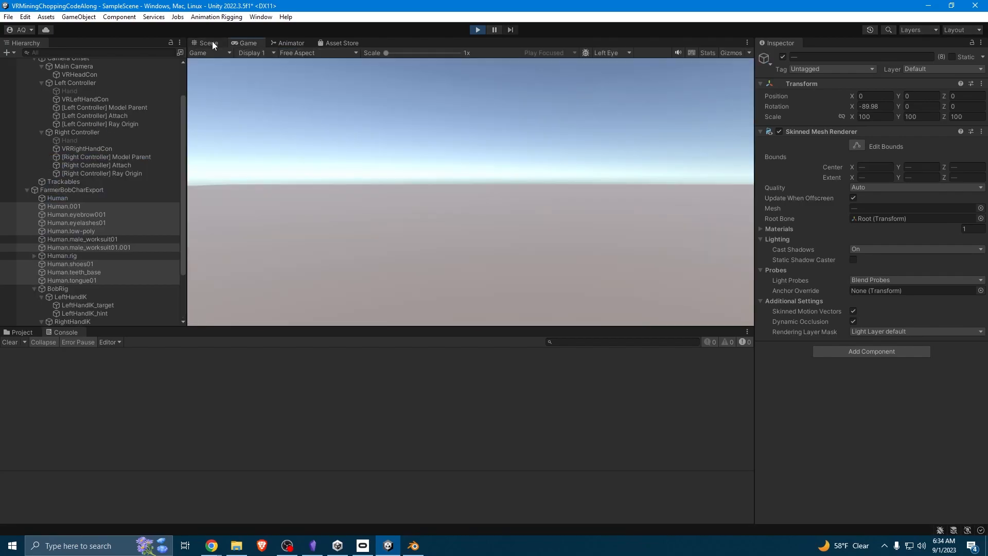
click(208, 43)
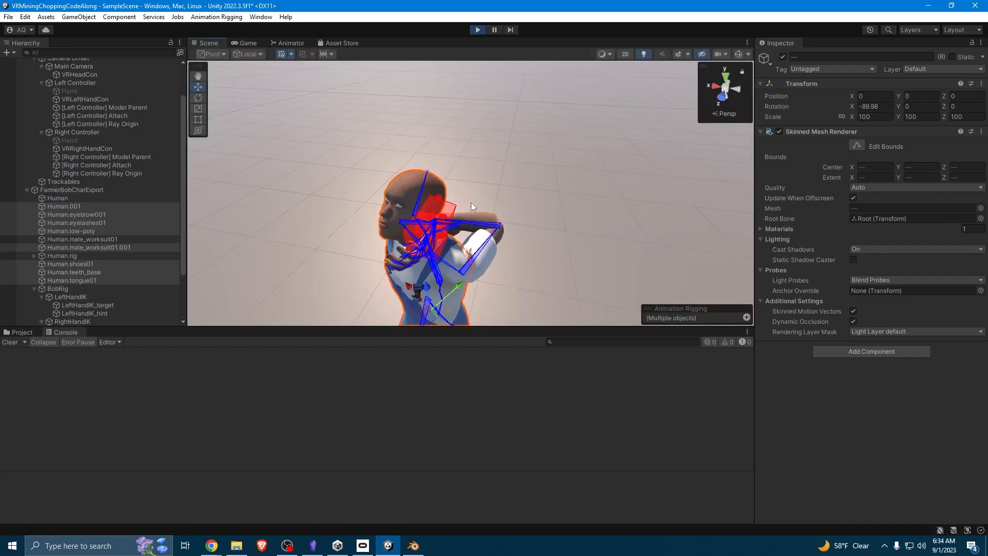
key(s)
right_drag(537, 226, 656, 164)
key(a)
key(w)
key(s)
key(w)
key(d)
key(s)
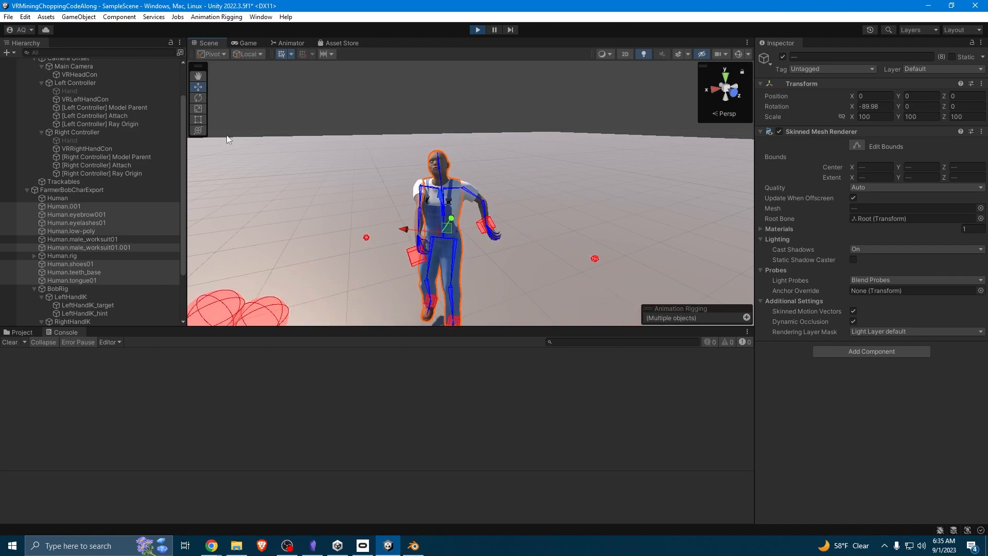
click(479, 29)
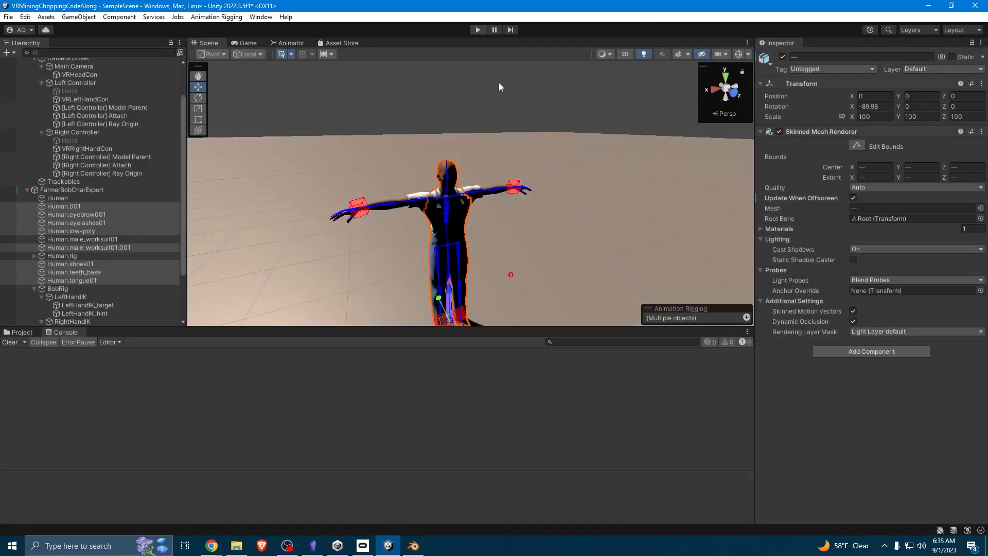